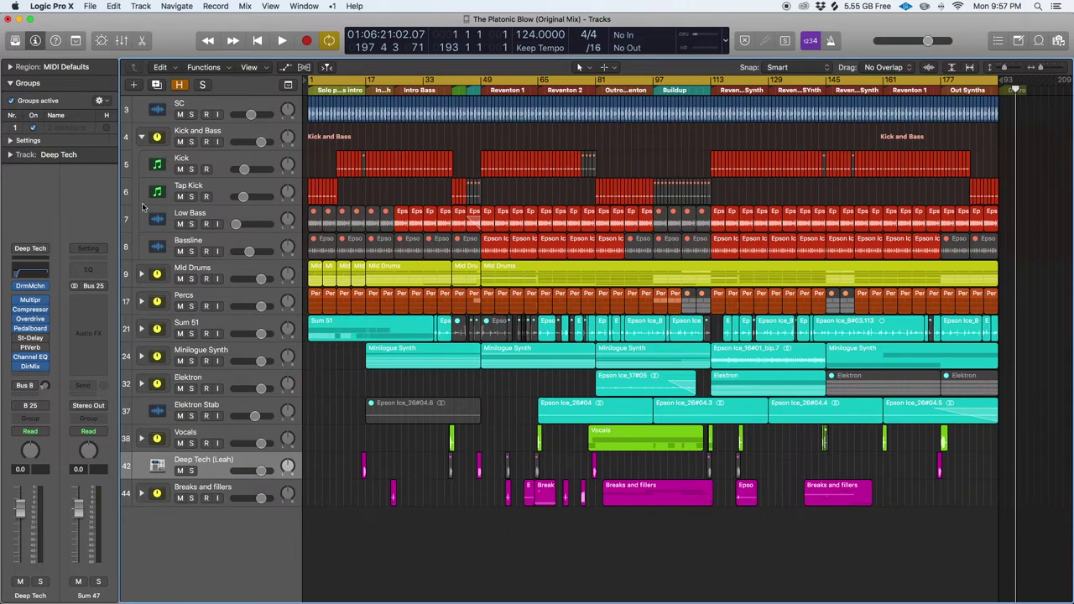
Step: Collapse the Kick and Bass track stack, and show and hide the global tracks
click(142, 139)
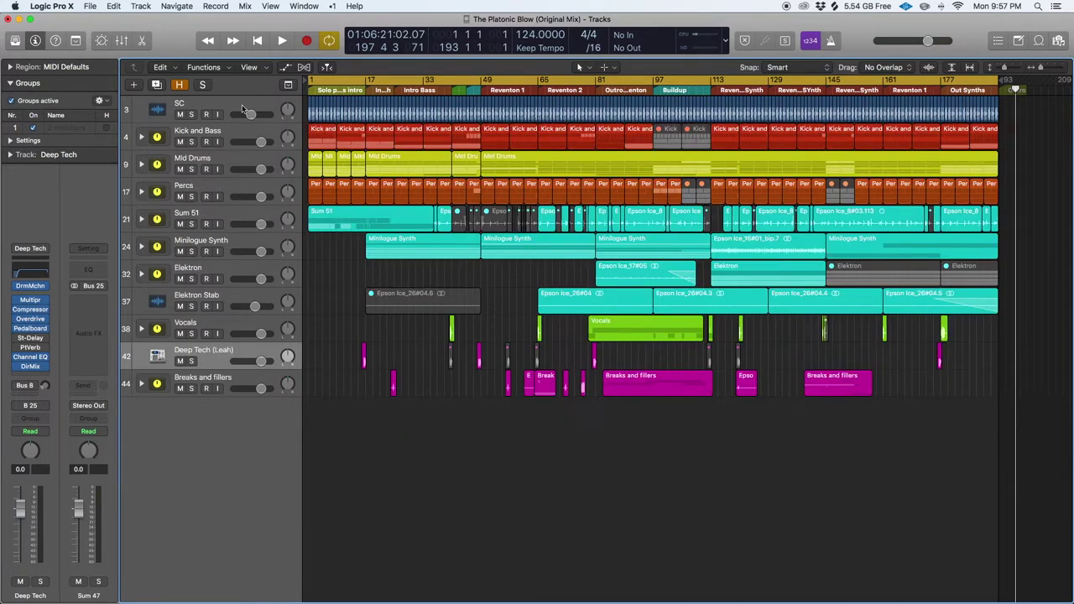
click(288, 86)
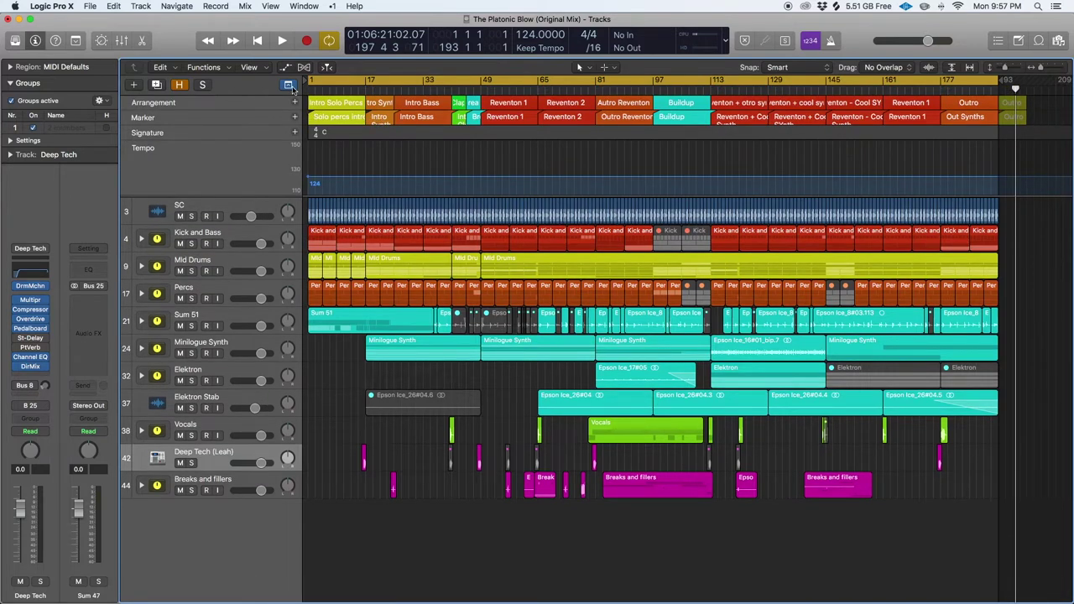
click(289, 87)
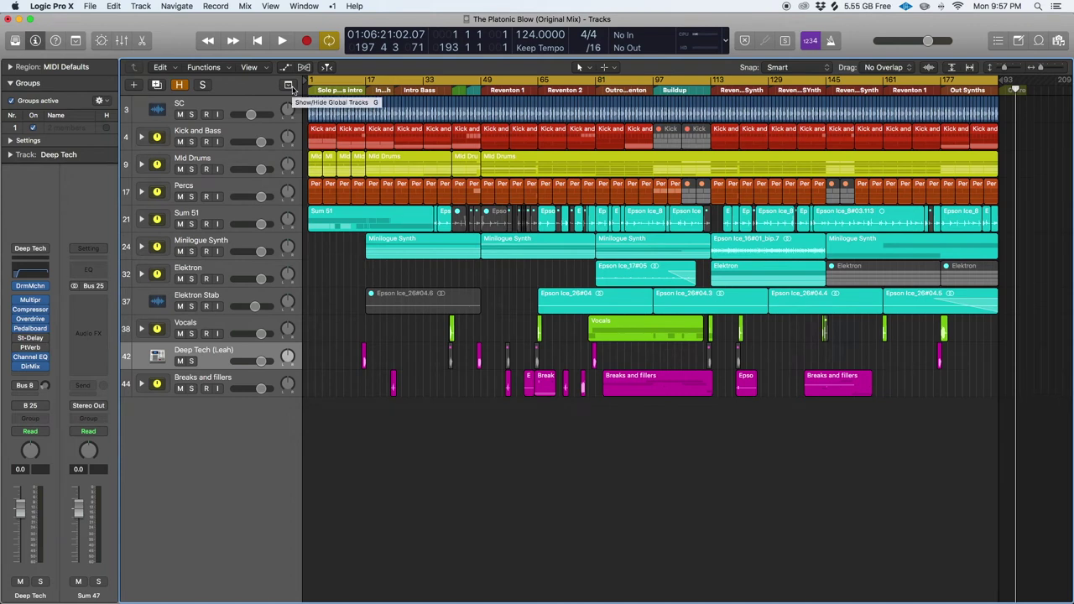
Step: Isolate the Kick and Bass stack by muting the tracks from Mid Drums through Breaks and fillers
click(219, 134)
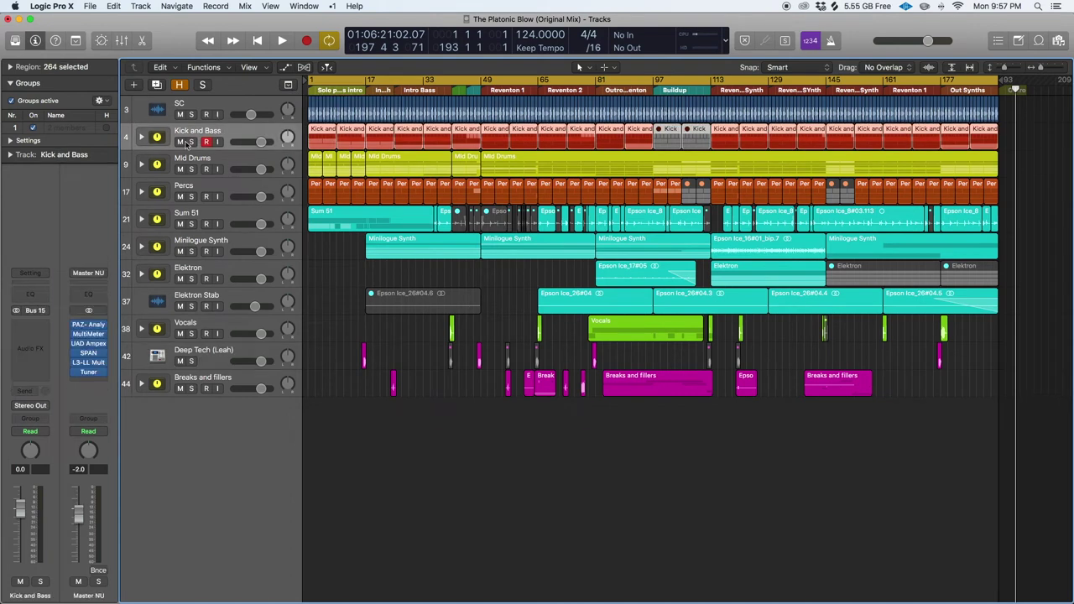
click(191, 141)
click(192, 141)
click(199, 159)
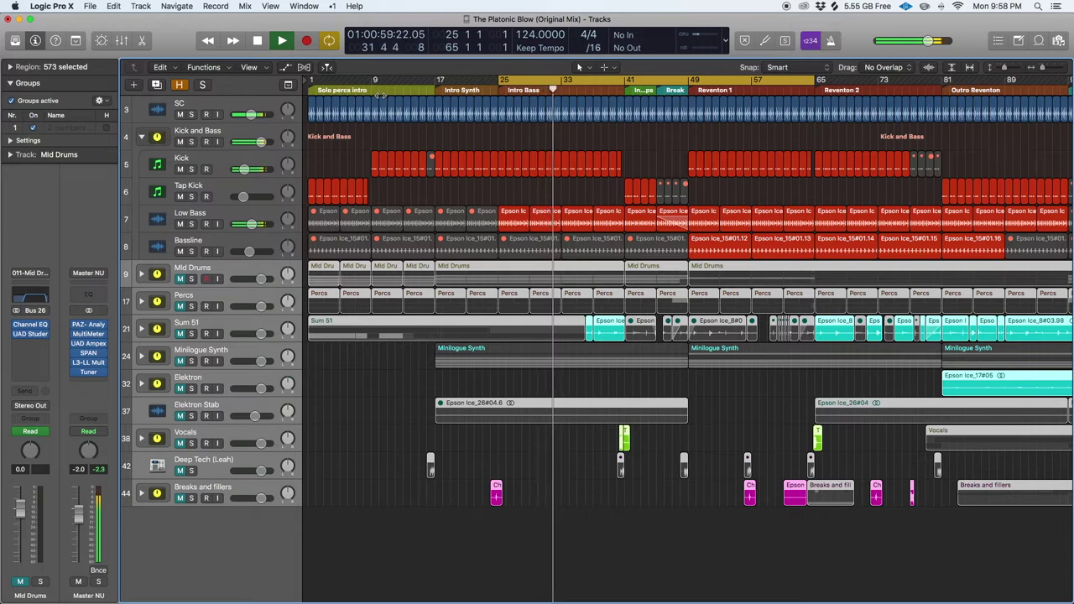
Step: Solo the Kick track and the Low Bass track one at a time during playback to hear each alone
click(192, 169)
click(191, 169)
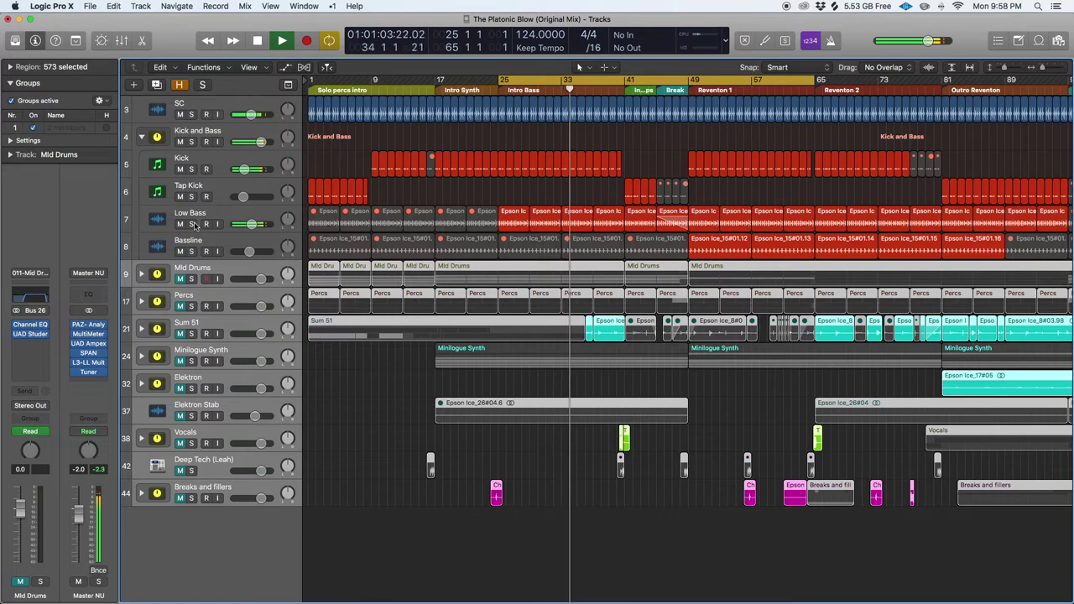
click(191, 224)
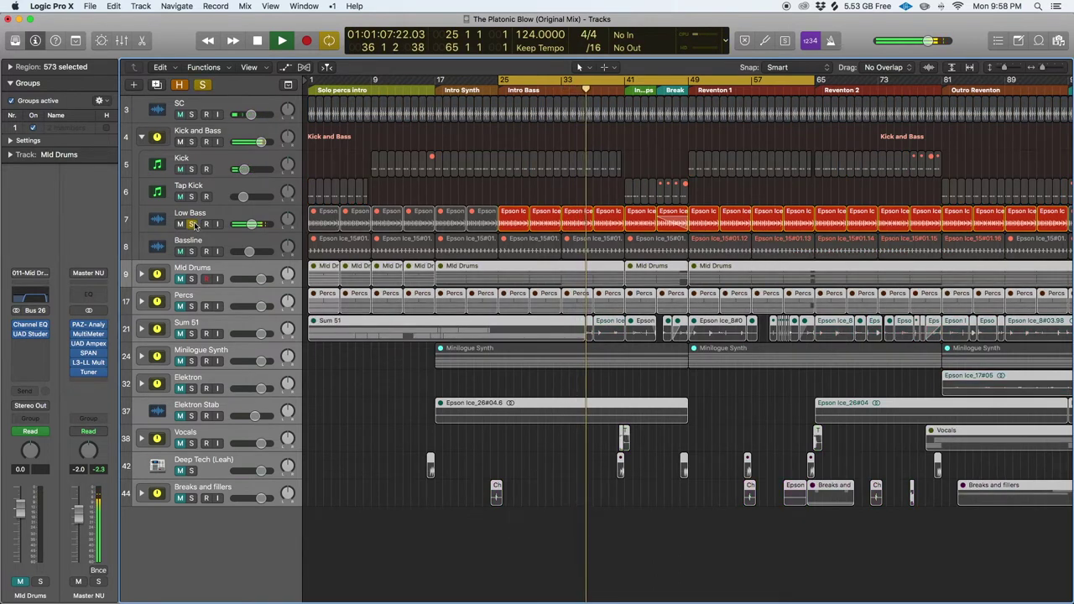
click(191, 224)
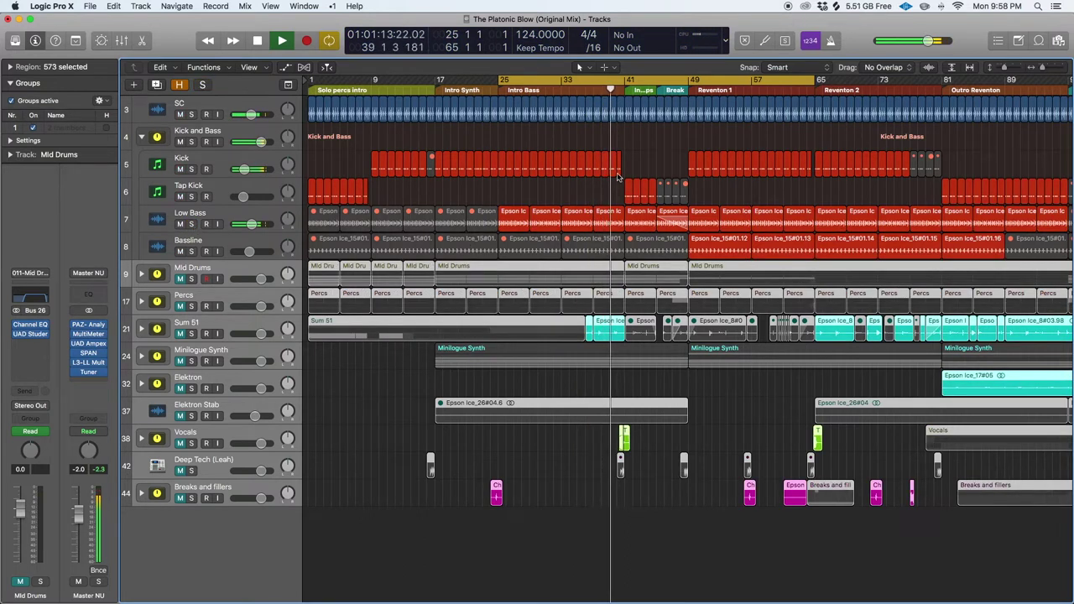
Step: Examine the Tap Kick track's Channel EQ curve and close the plug-in
click(287, 192)
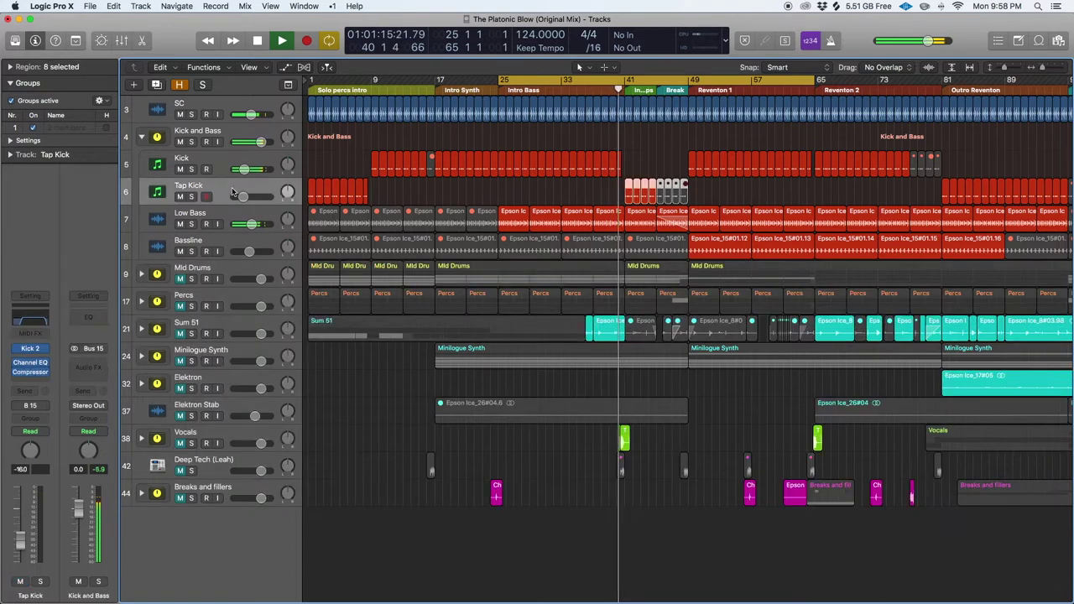
click(31, 326)
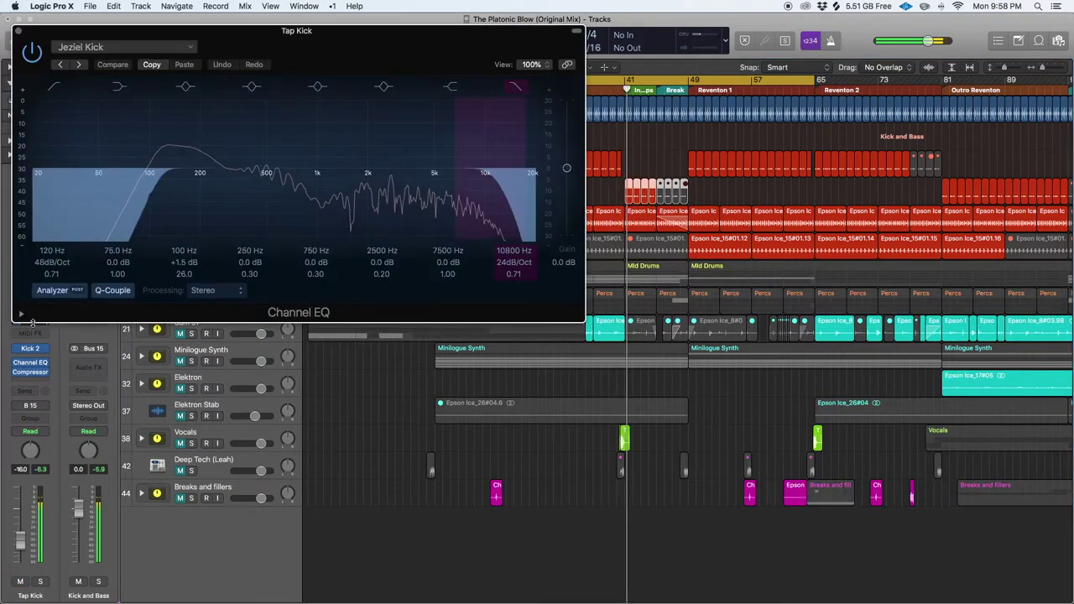
click(18, 31)
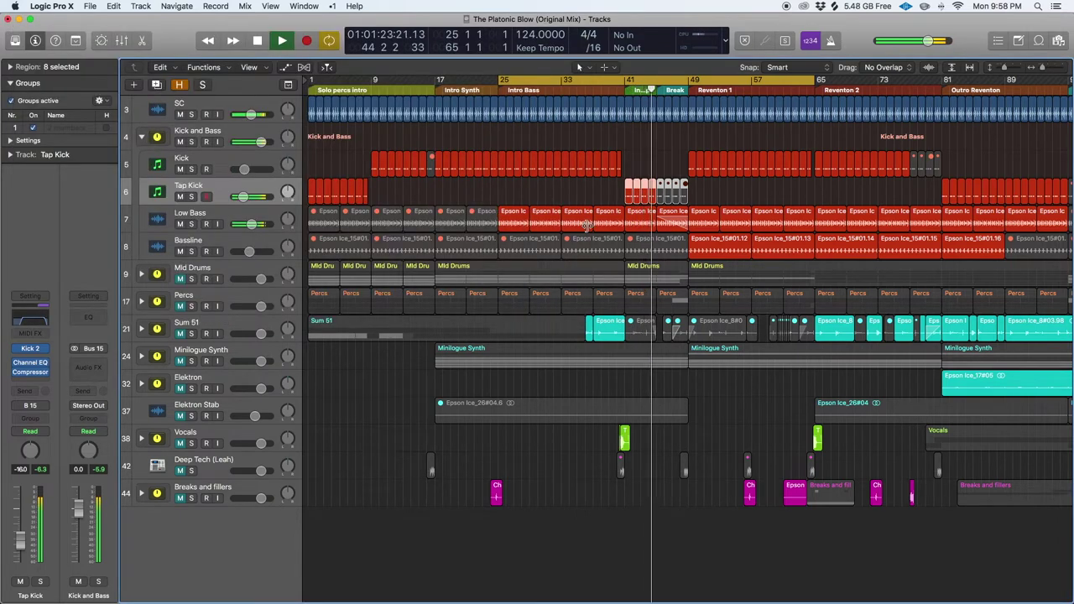
Step: Solo the Bassline track and play it from the start of Reventon 1, comparing it with its Channel EQ off and on
click(690, 90)
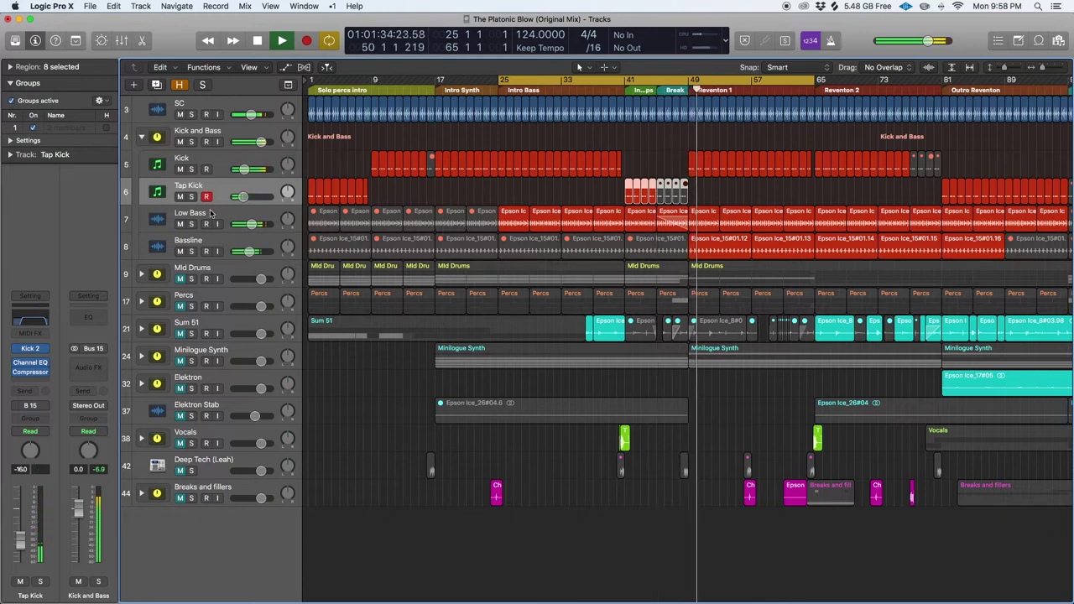
click(203, 241)
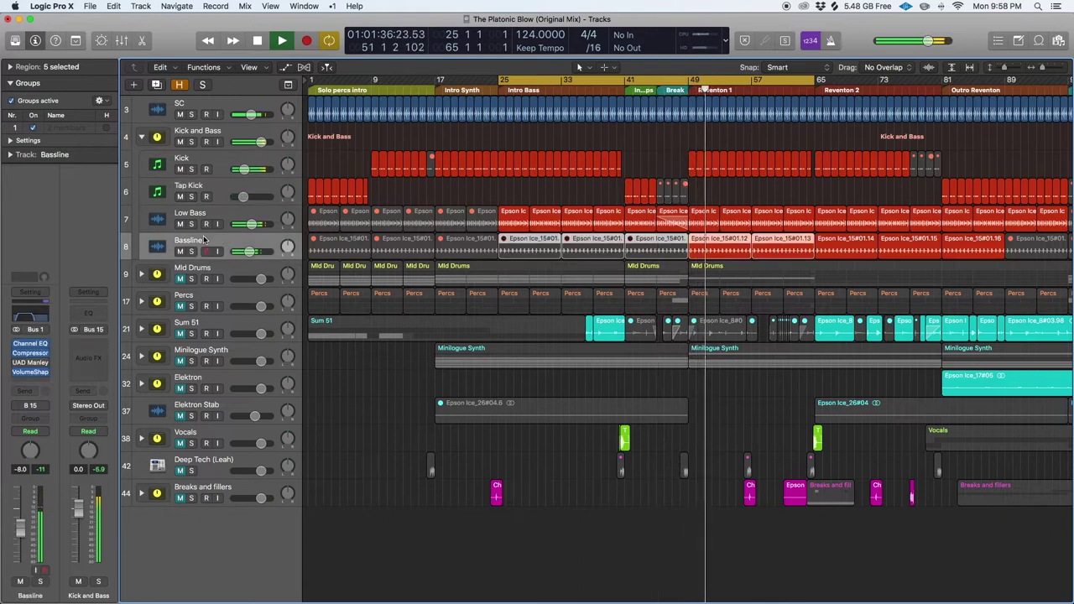
key(space)
click(191, 251)
key(space)
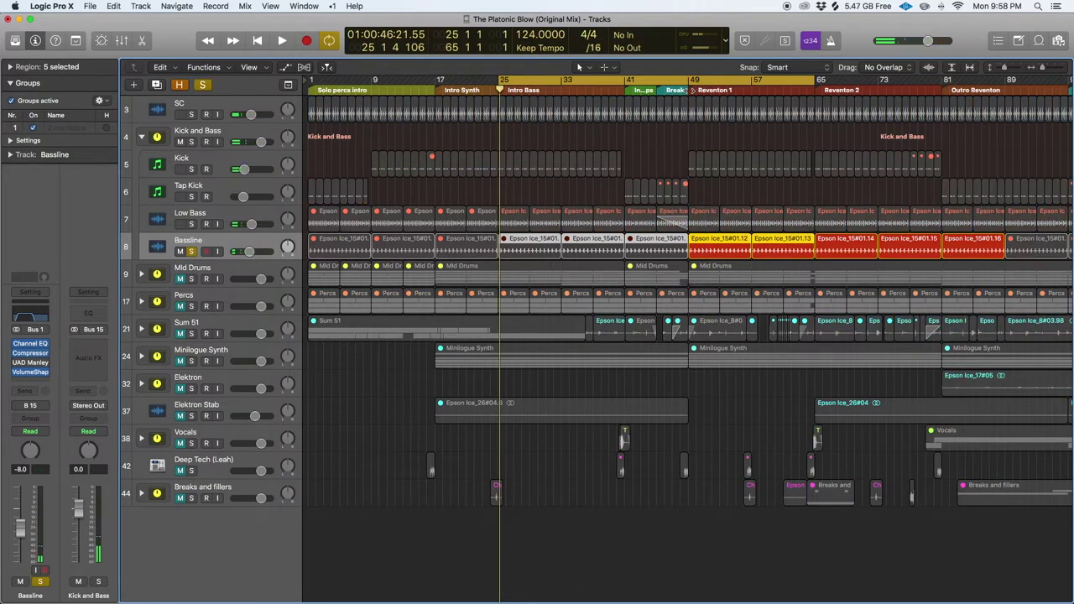
double_click(690, 91)
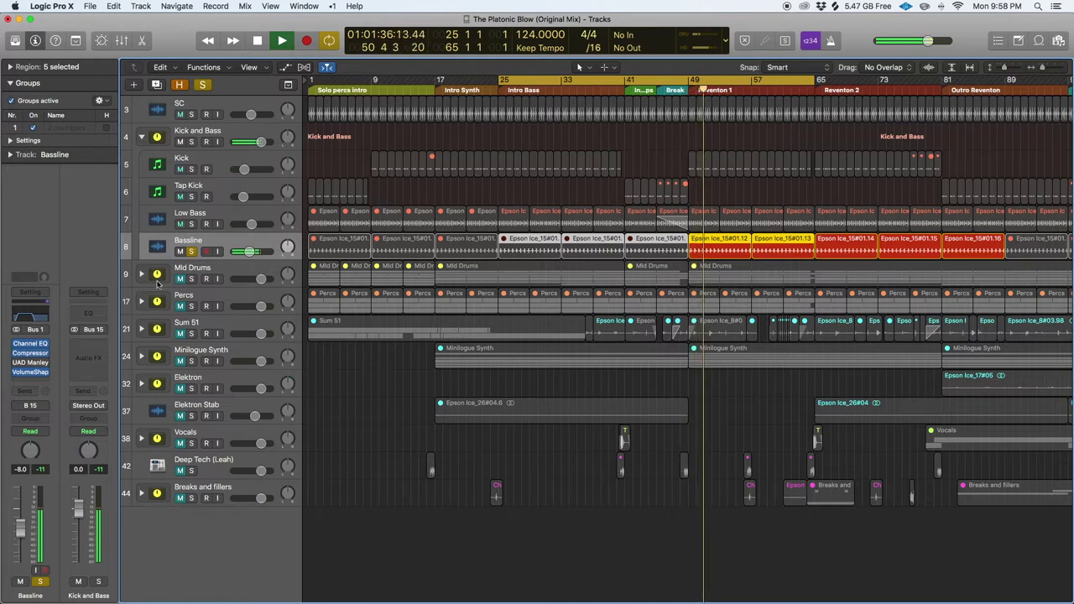
click(17, 345)
click(17, 345)
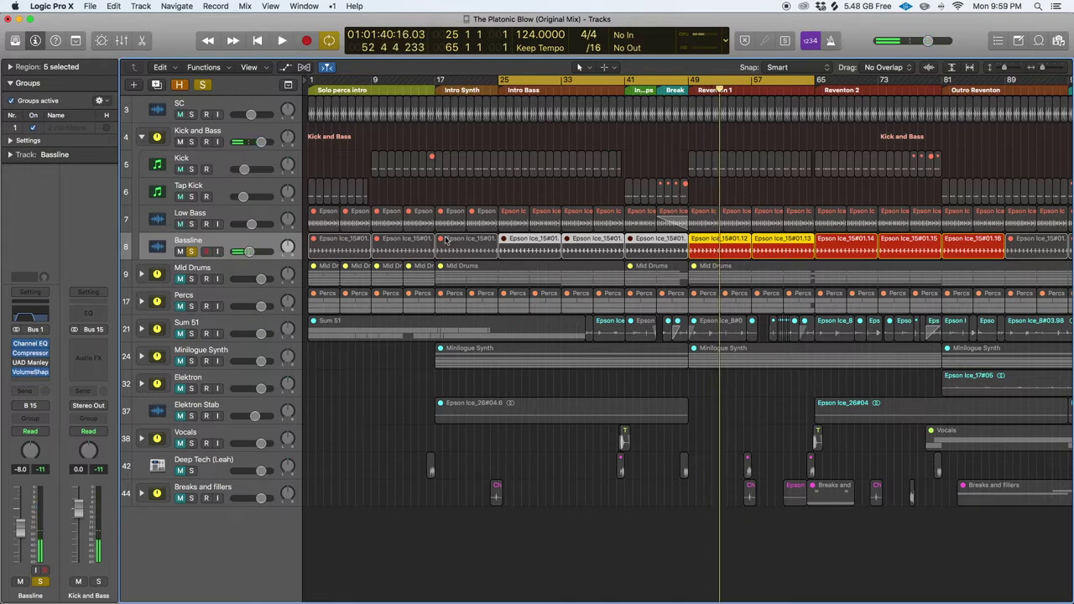
Step: Solo Low Bass alongside the Bassline from Reventon 1, toggle the Bassline's solo to compare, and add the Kick to the solo
click(191, 224)
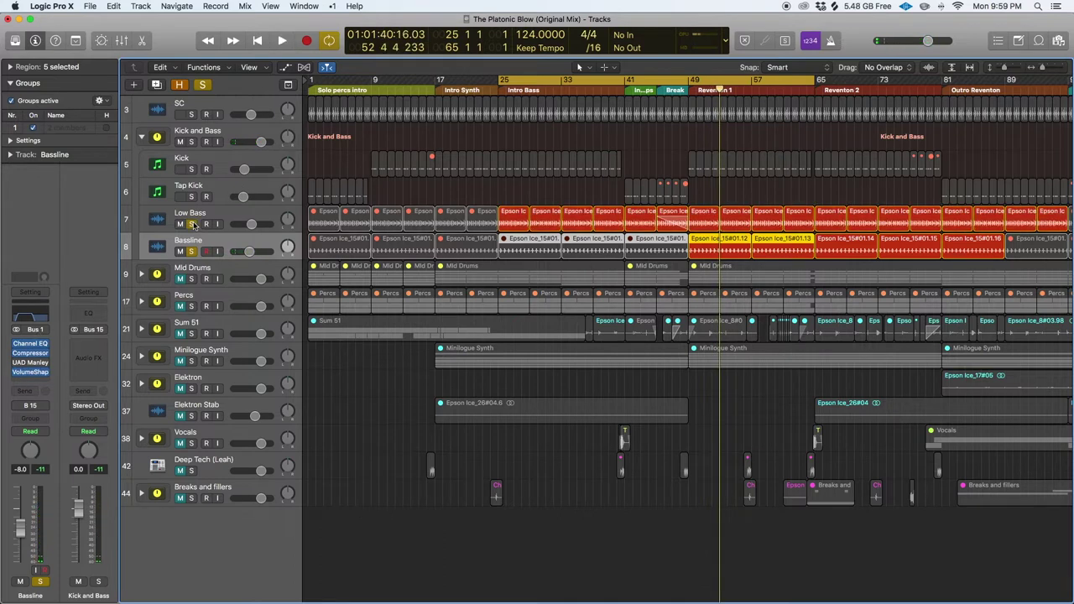
double_click(690, 90)
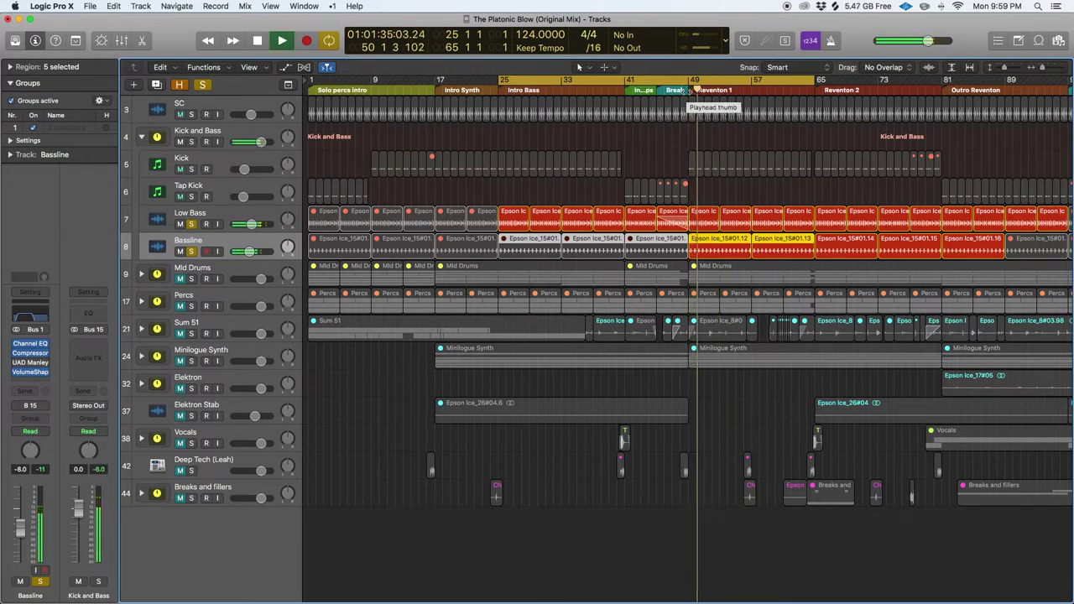
click(192, 251)
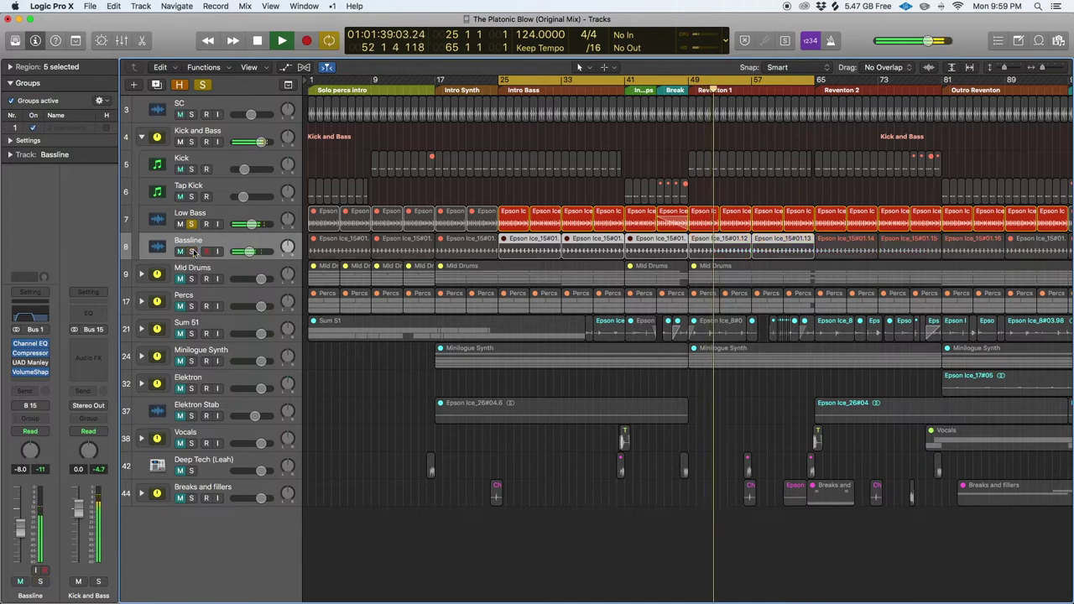
click(192, 251)
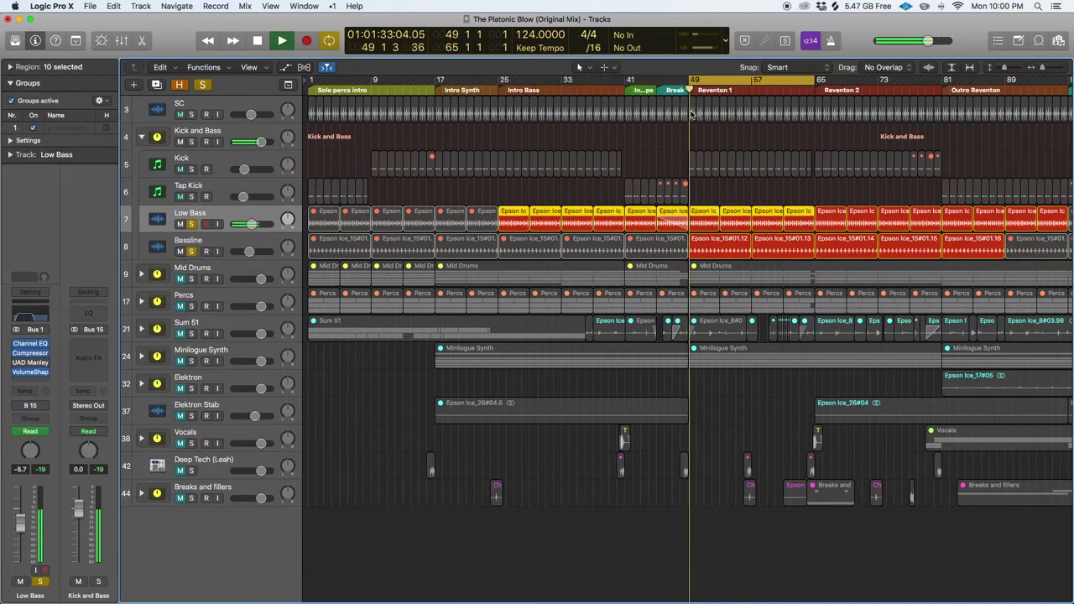
click(193, 169)
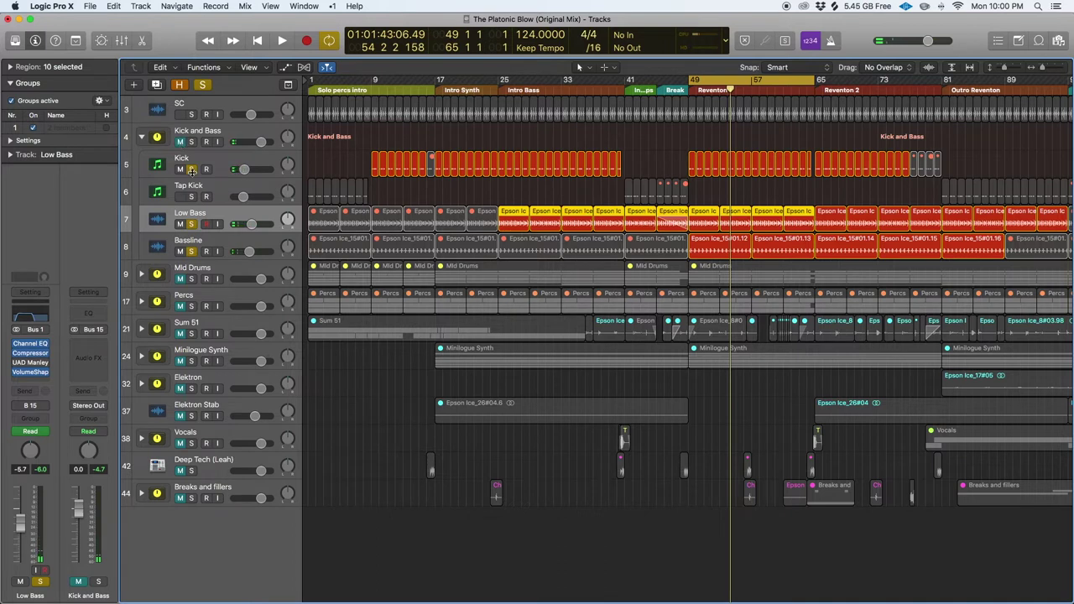
Step: Clear the solos on the Kick, Low Bass and Bassline tracks and collapse the Kick and Bass stack
click(191, 168)
click(191, 225)
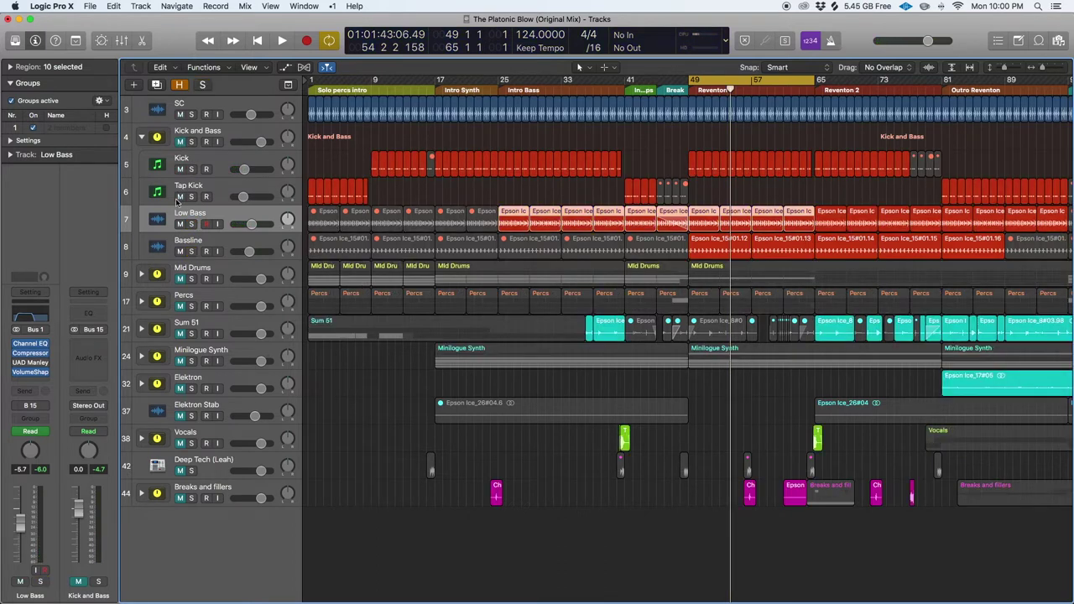
click(142, 137)
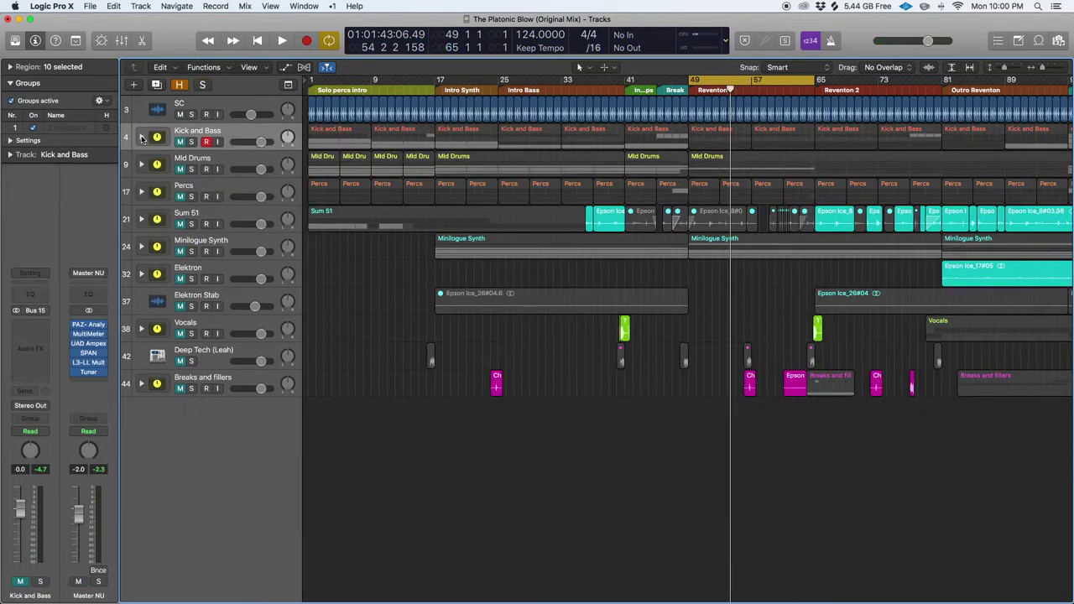
Step: Unmute the Mid Drums stack and expand it to show its individual tracks
click(181, 169)
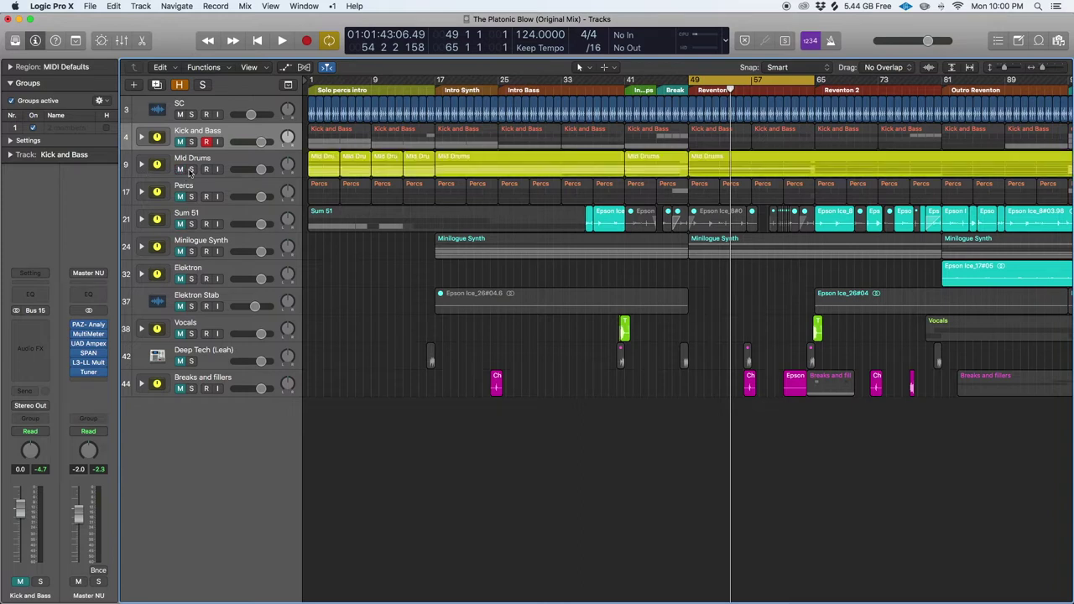
click(192, 169)
click(191, 170)
click(141, 165)
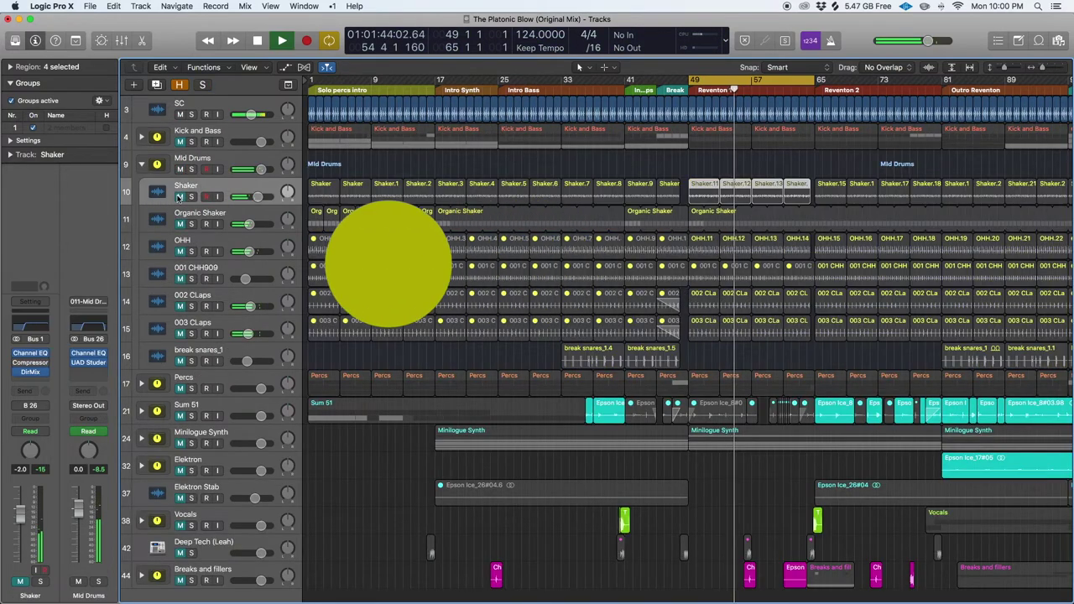
Step: Unmute the Shaker track and examine its Direction Mixer settings during playback
click(179, 198)
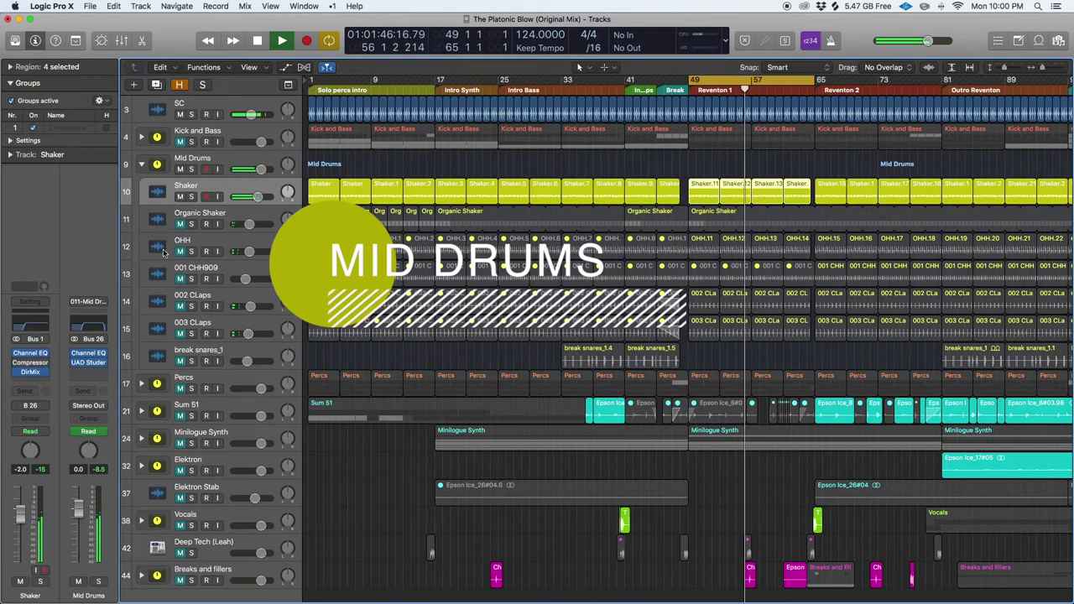
click(30, 372)
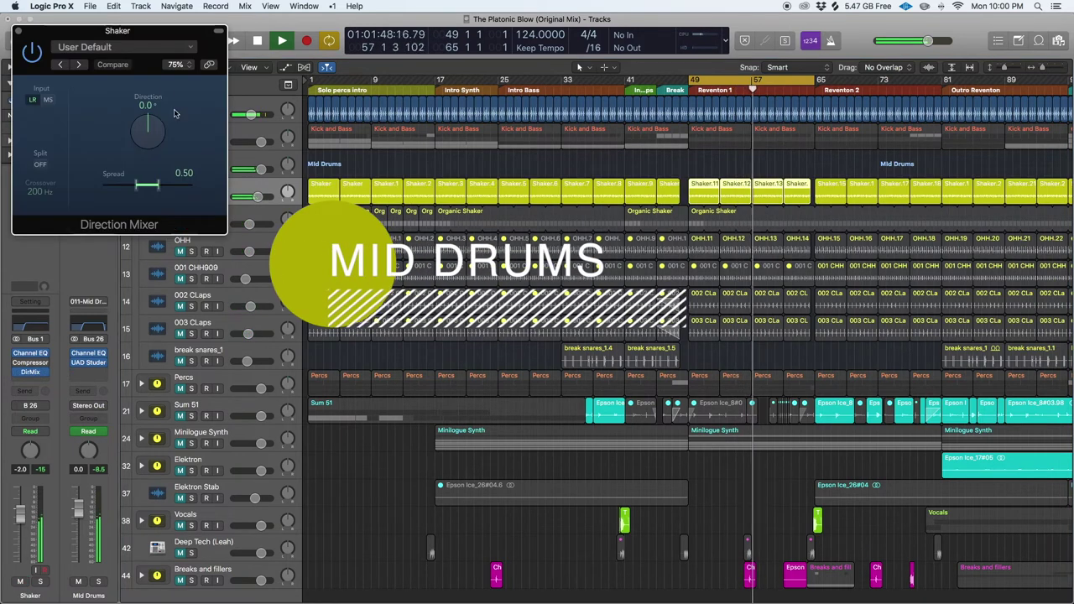
click(16, 32)
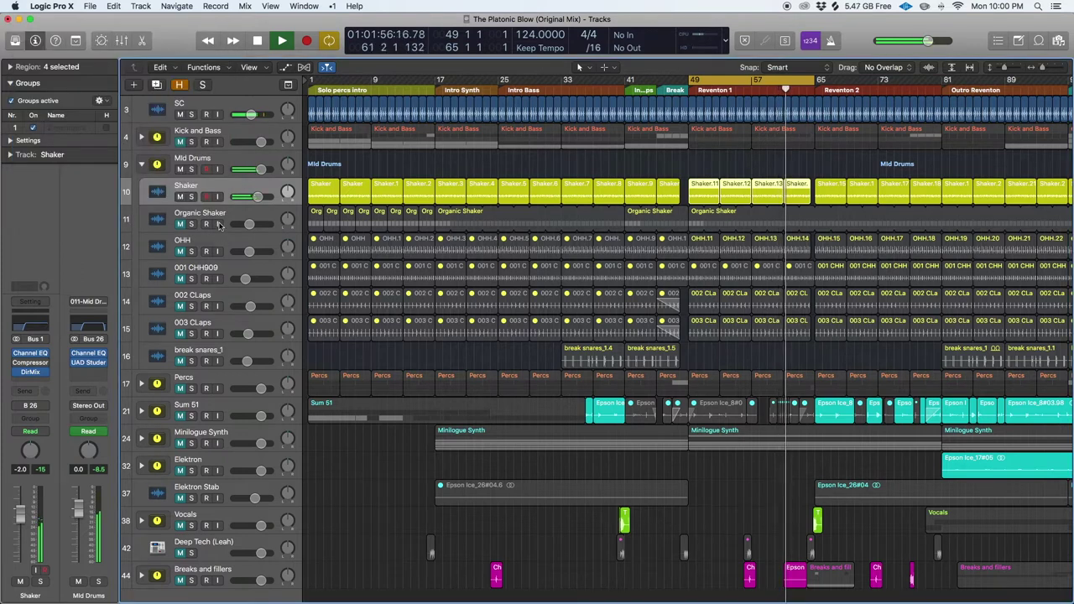
Step: Unmute the Organic Shaker, OHH and 001 CHH909 tracks, and extend the cycle area to bar 81 to play Reventon 2
click(183, 225)
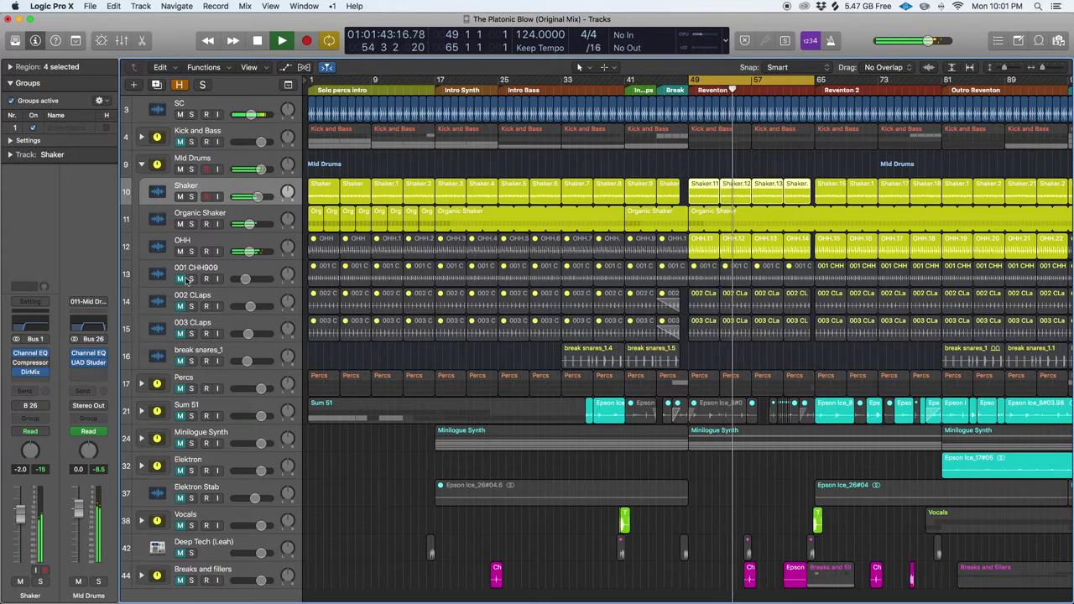
click(182, 279)
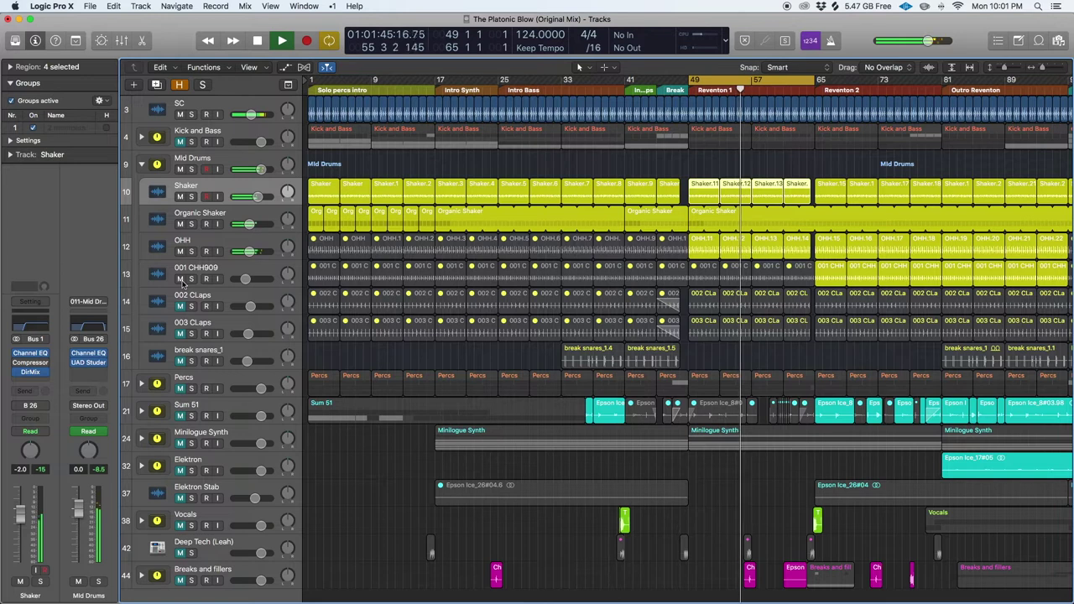
drag(814, 79, 866, 91)
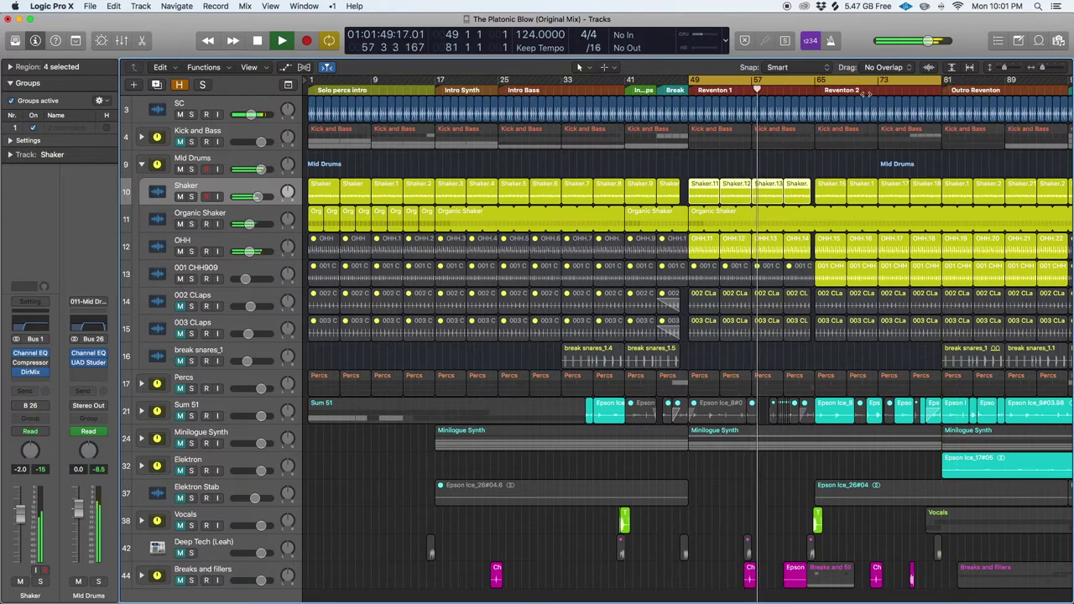
click(810, 90)
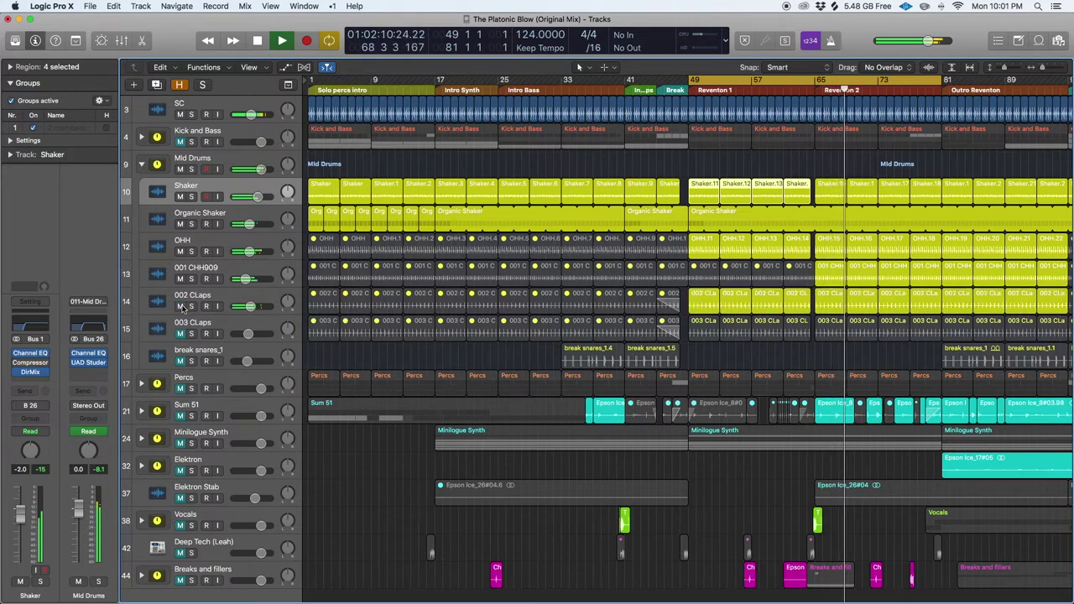
Step: Unmute the 003 CLaps and break snares_1 tracks and play from around bar 41
click(181, 334)
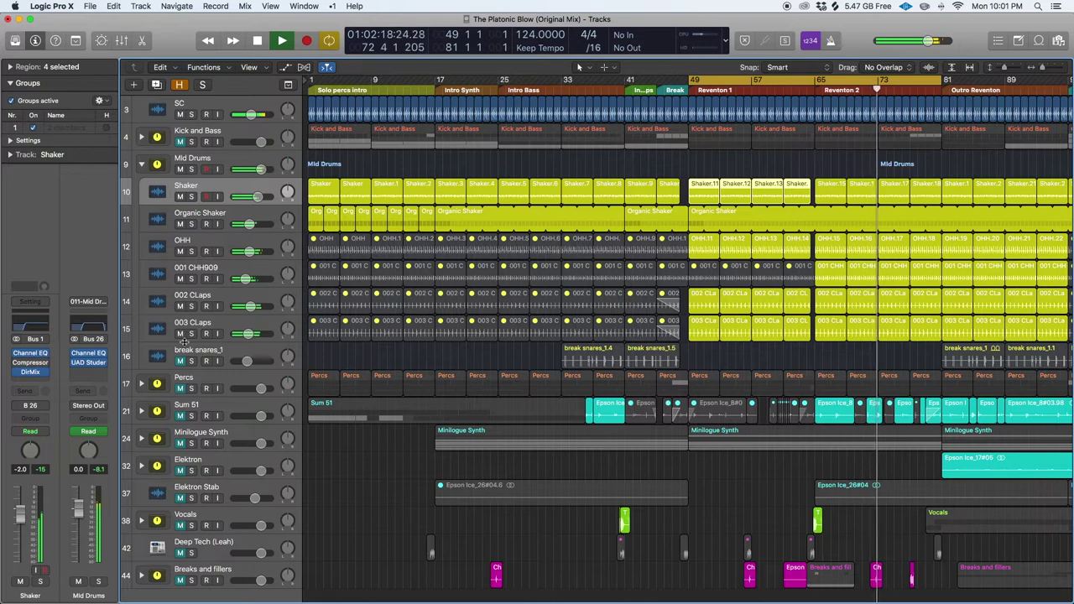
click(180, 361)
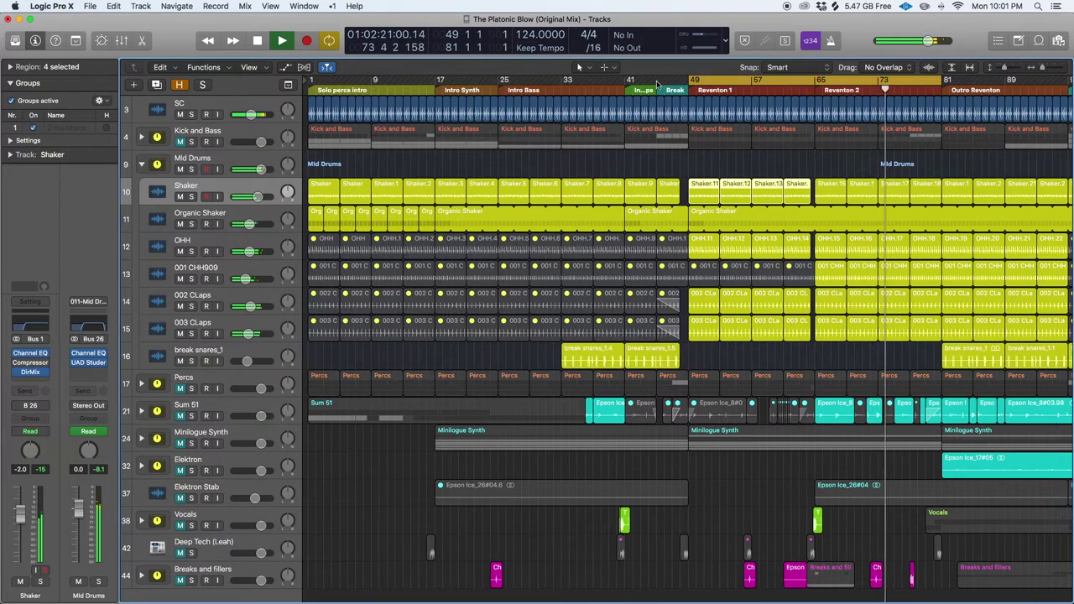
click(624, 87)
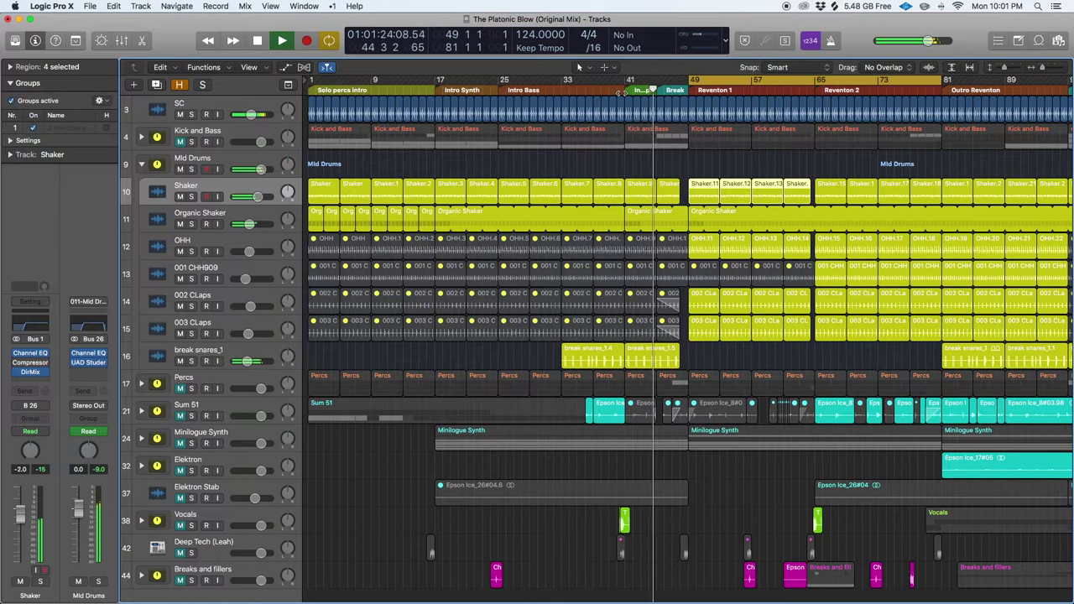
Step: Extend the cycle area's start back to bar 41 and unmute Kick and Bass to play it with the mid drums
key(space)
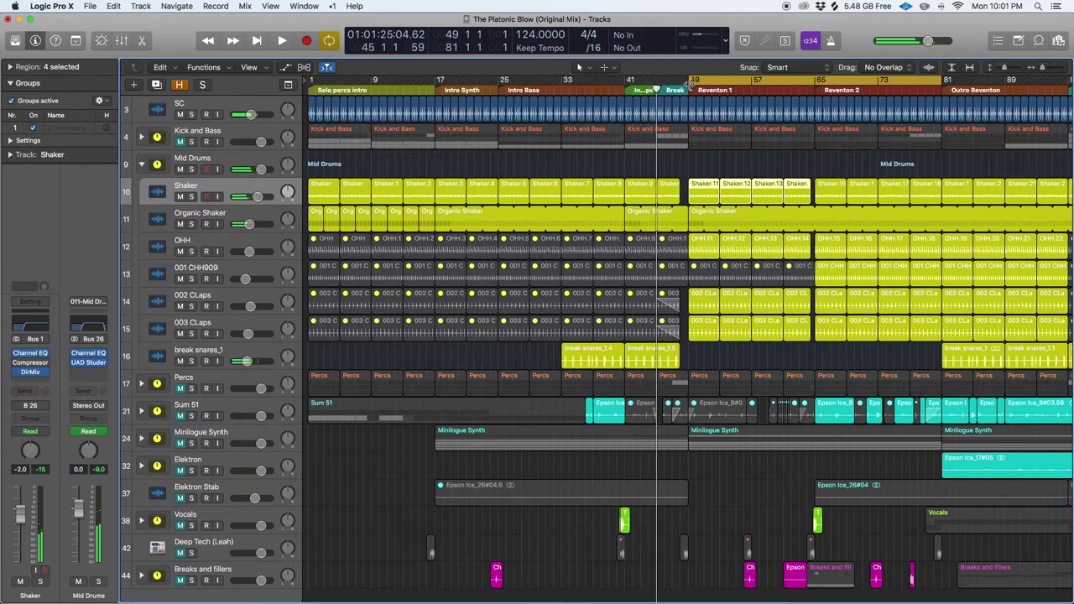
drag(693, 80, 630, 81)
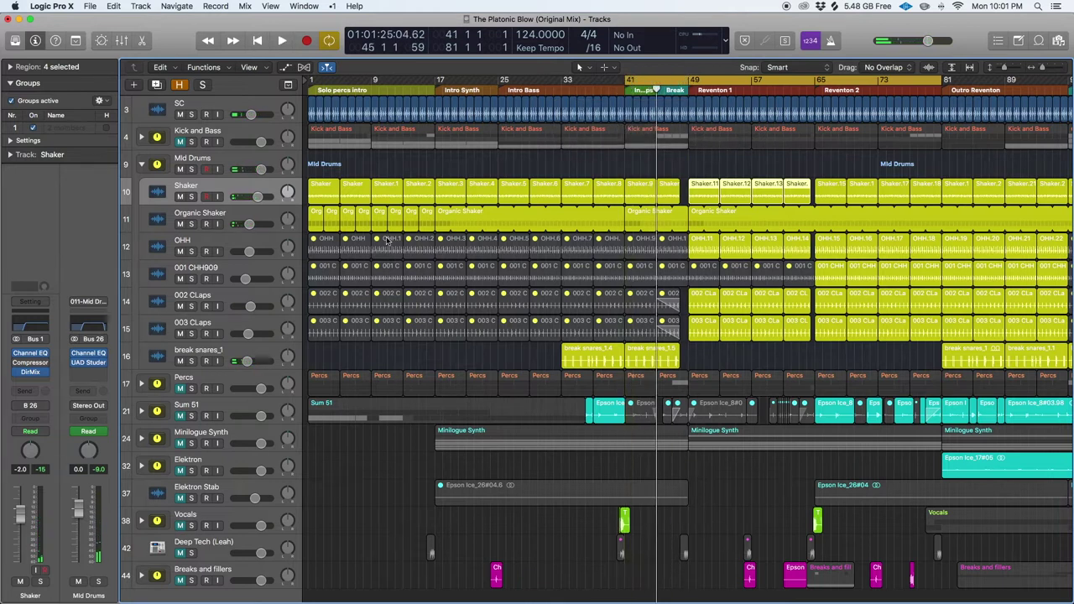
click(179, 142)
key(space)
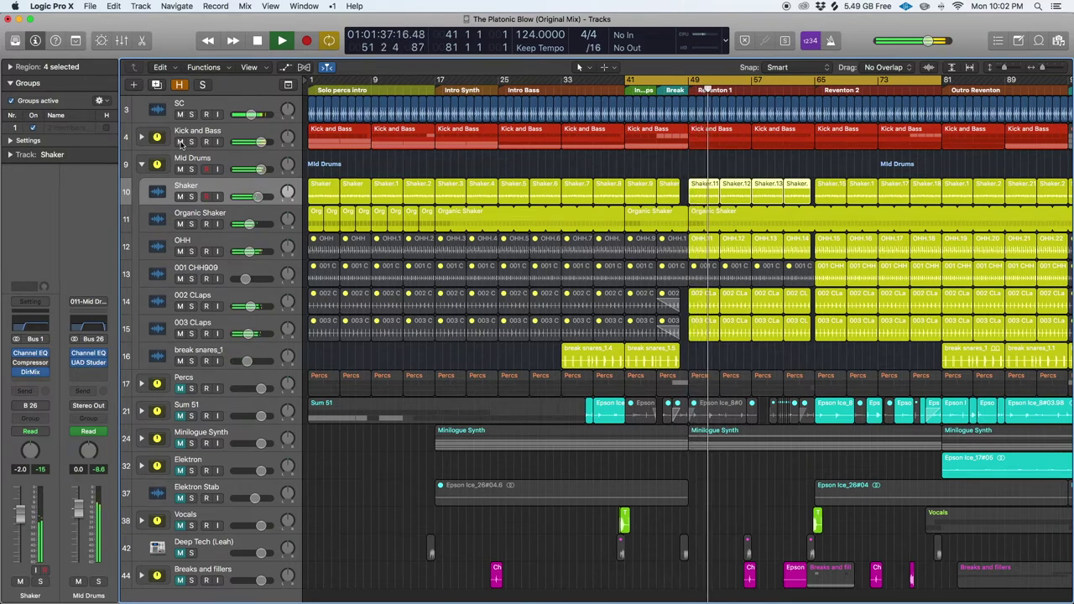
key(space)
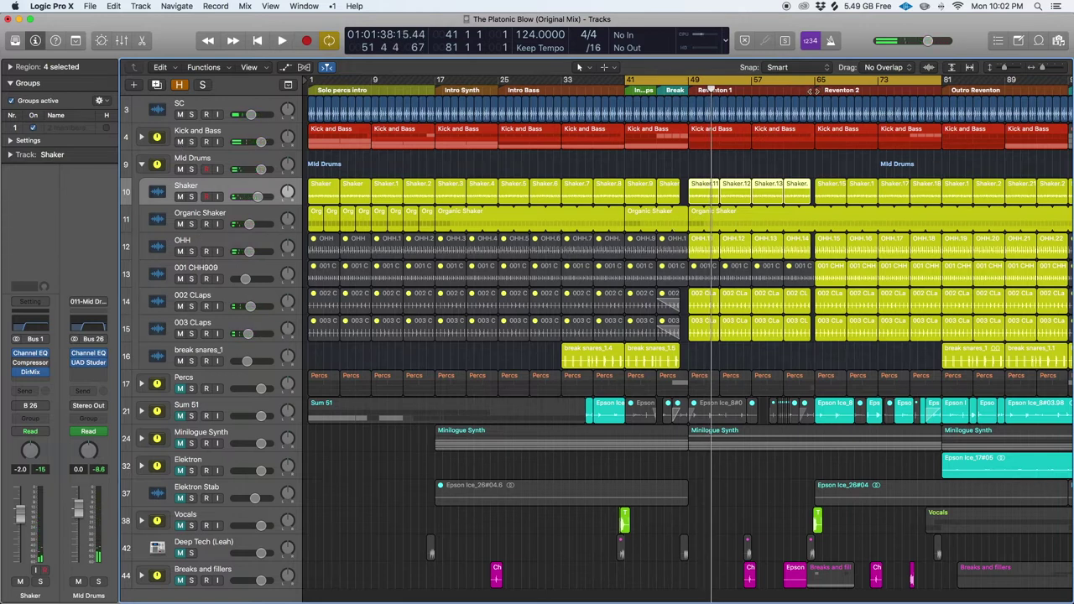
Step: Move the playhead to the end of Reventon 1, around bar 65, and play into Reventon 2
drag(712, 89, 814, 90)
key(space)
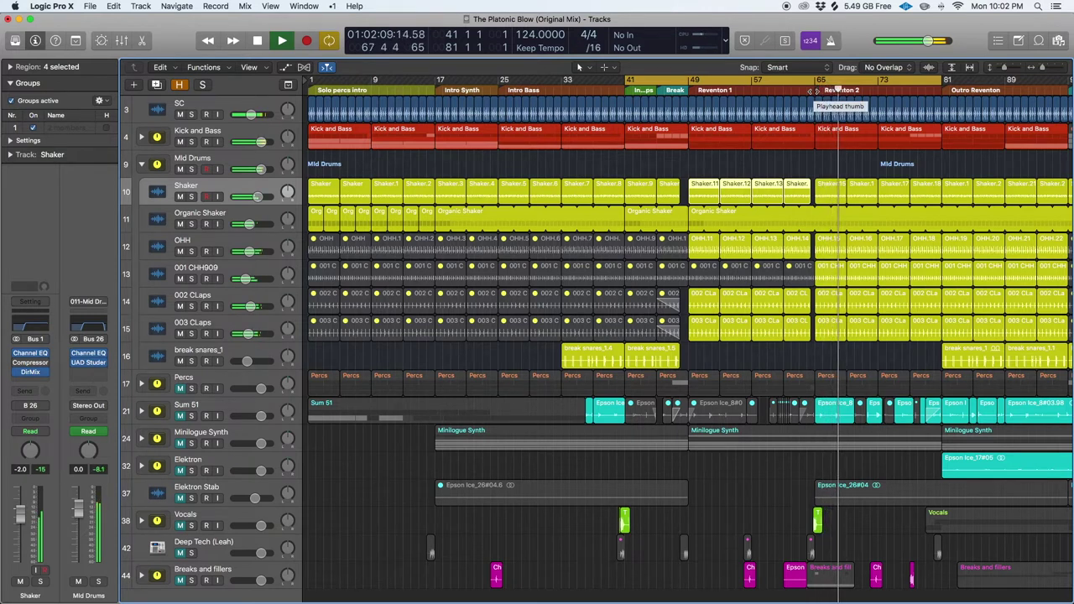
key(space)
Step: Collapse the Mid Drums stack and expand the Percs stack, selecting its Perc track
click(141, 166)
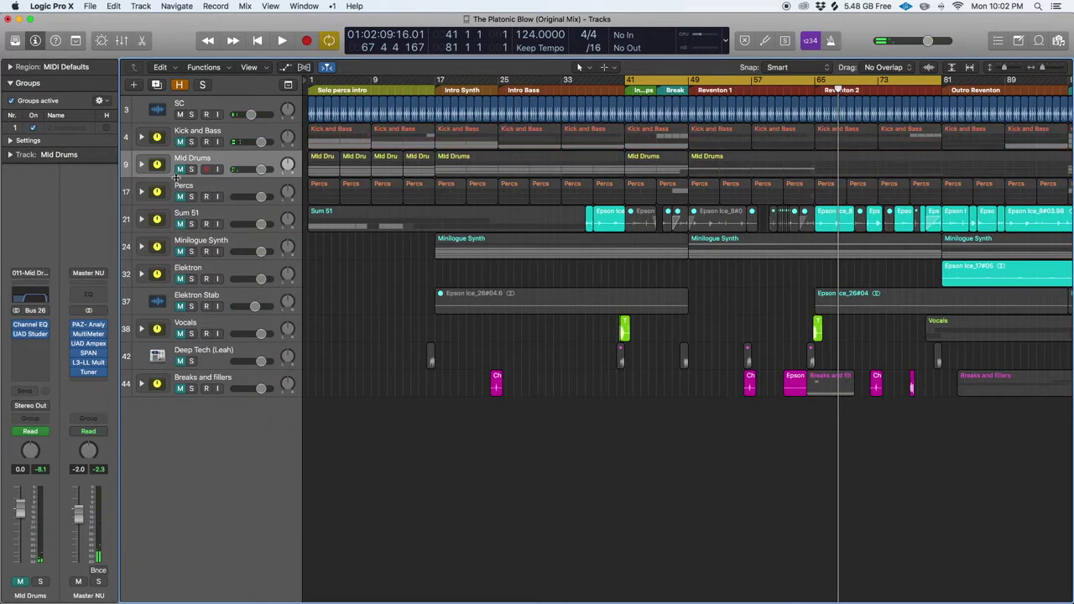
click(142, 193)
click(198, 229)
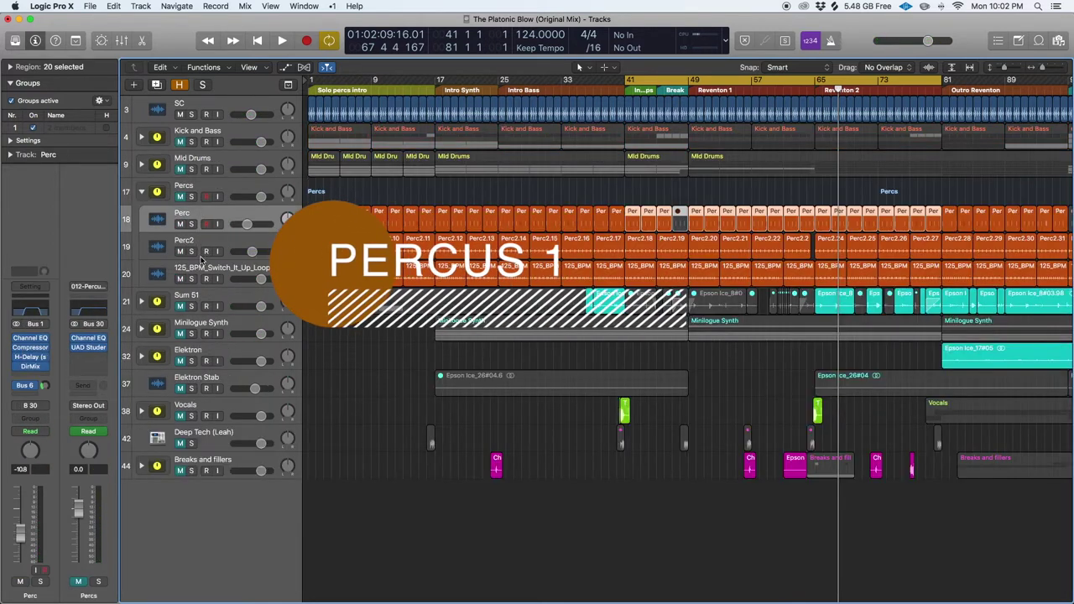
Step: Mute the three tracks inside Percs together and unmute only Perc to play it from bar 41
key(space)
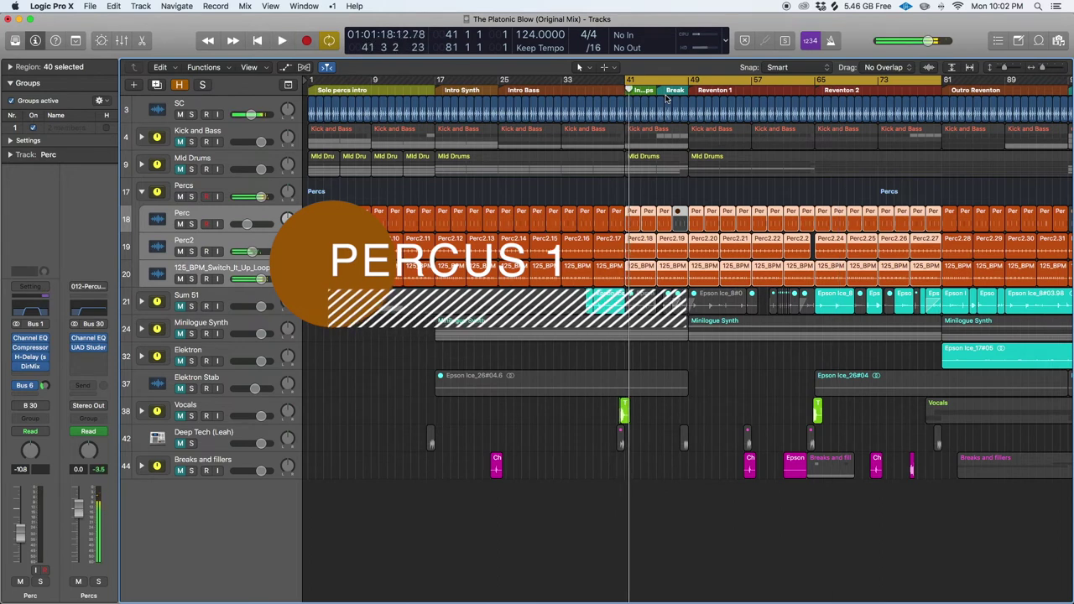
key(space)
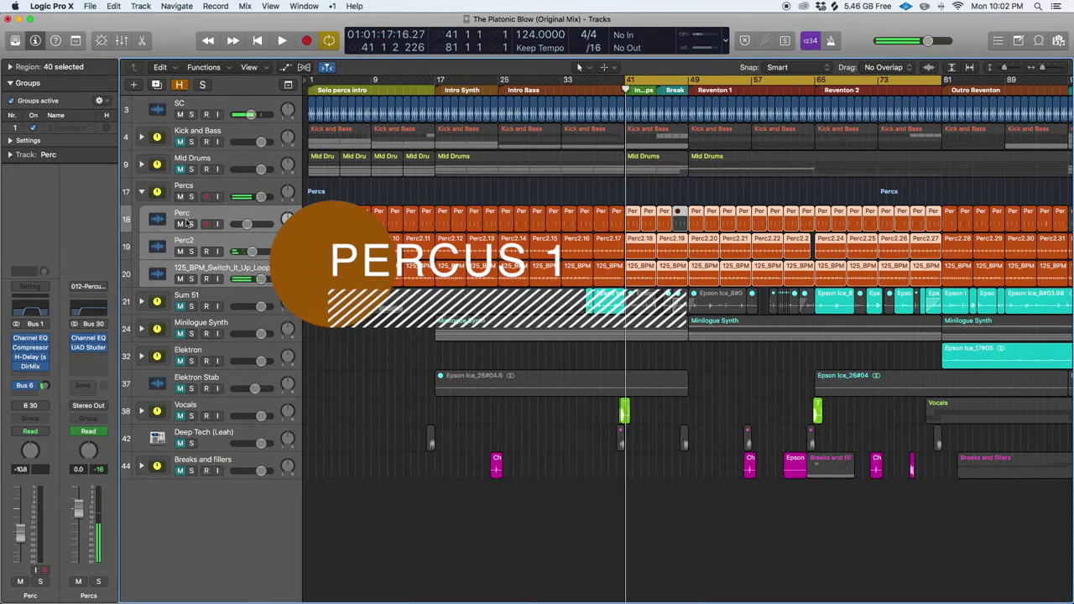
key(ctrl+m)
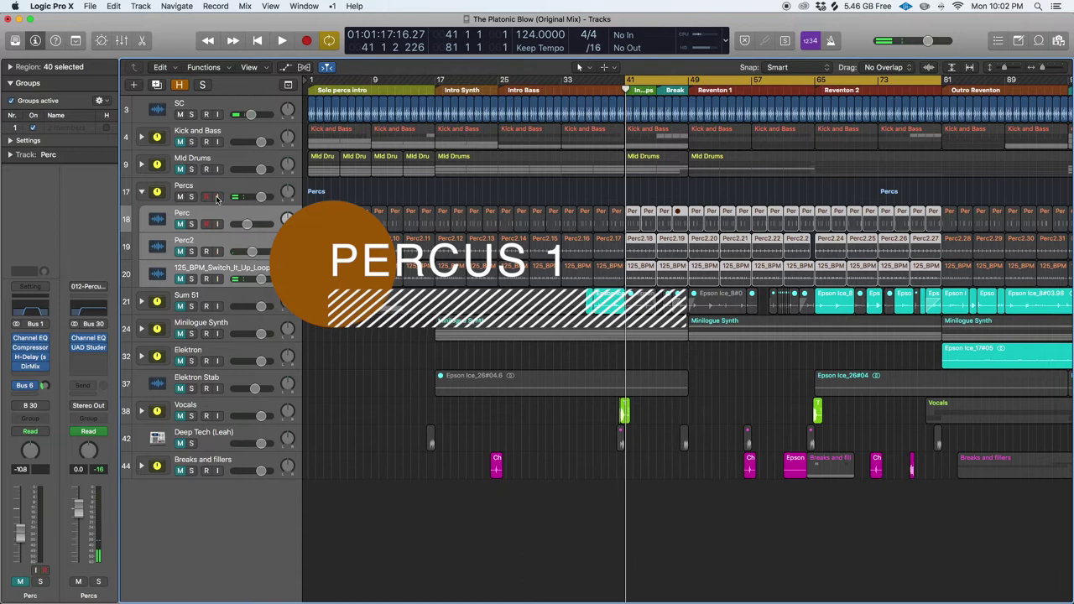
click(175, 222)
click(179, 224)
key(space)
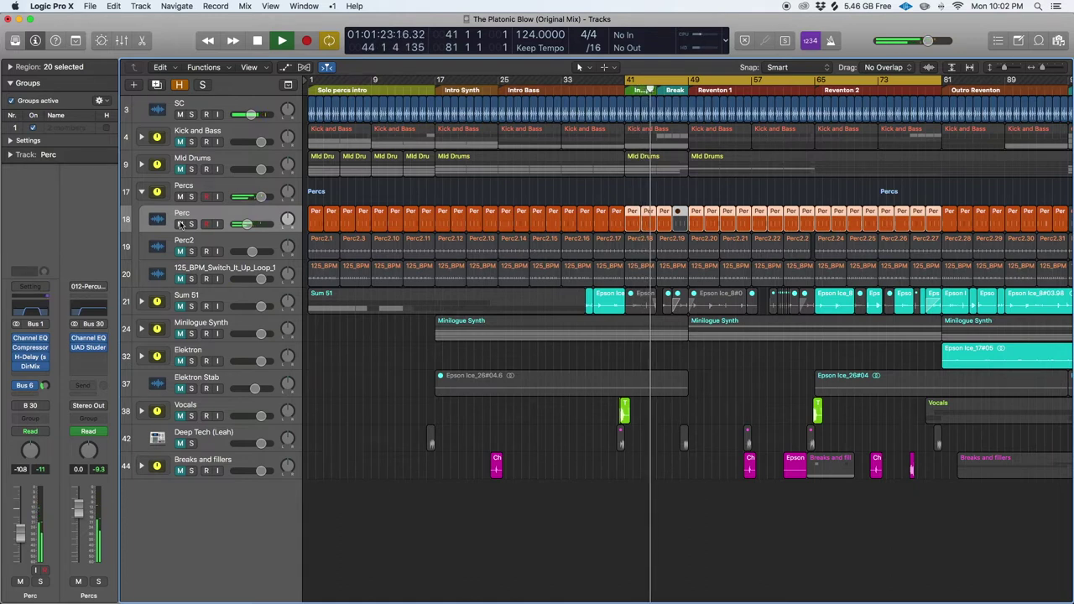
Step: Unmute Perc2 and 125_BPM_Switch_It_Up_Loop_1 during playback, and examine the loop's Channel EQ curve
click(179, 253)
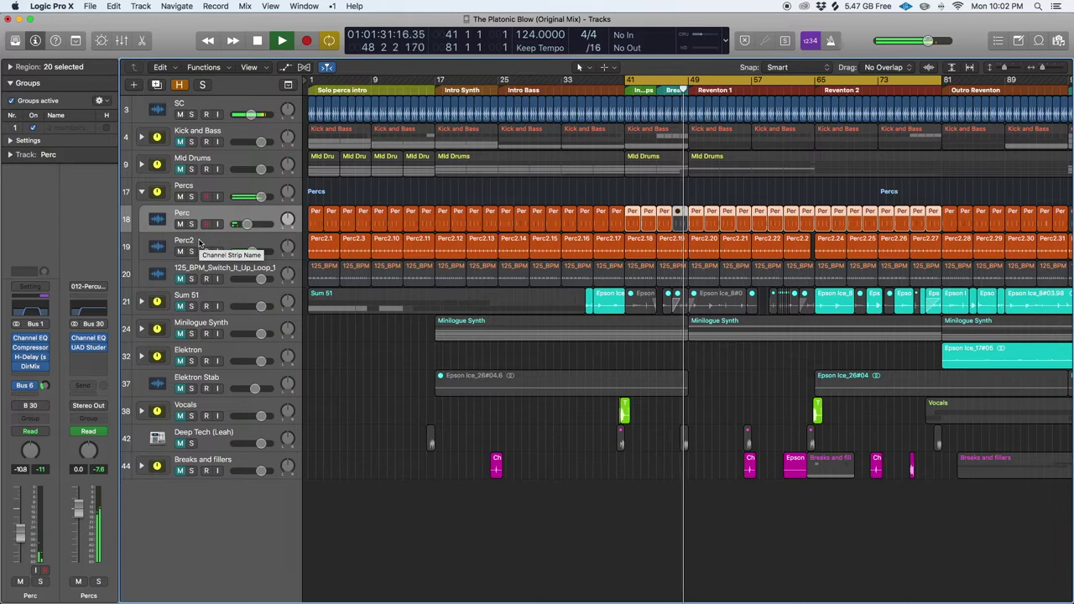
click(199, 243)
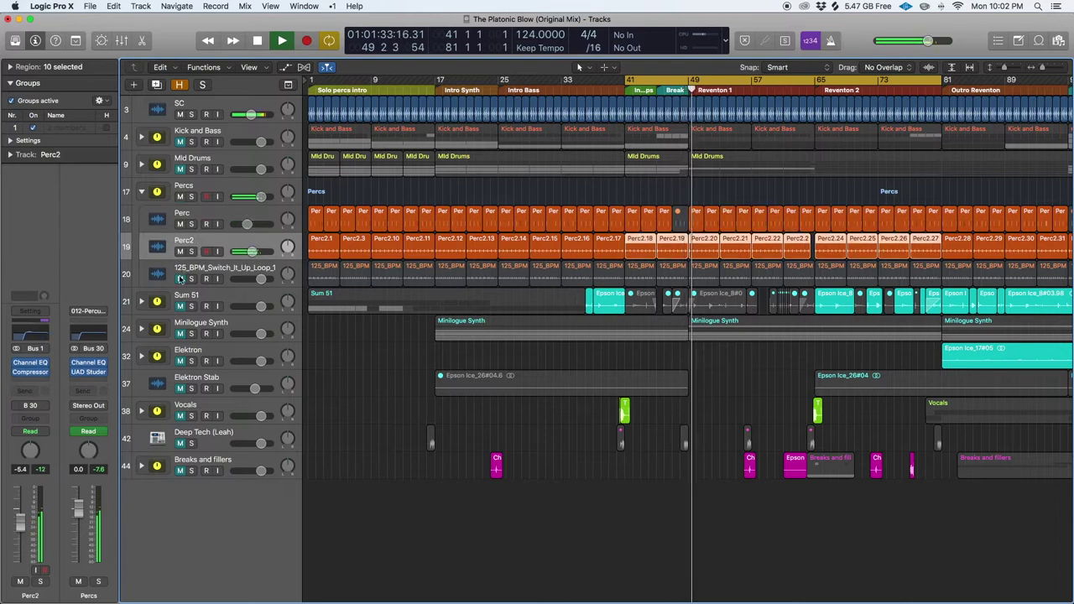
click(181, 278)
click(195, 270)
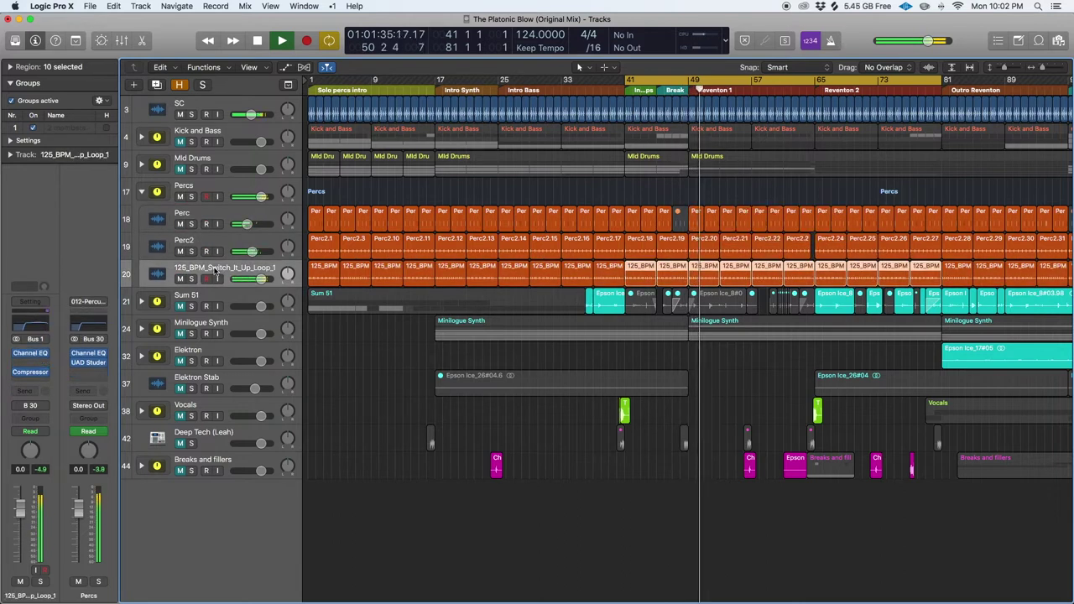
click(36, 324)
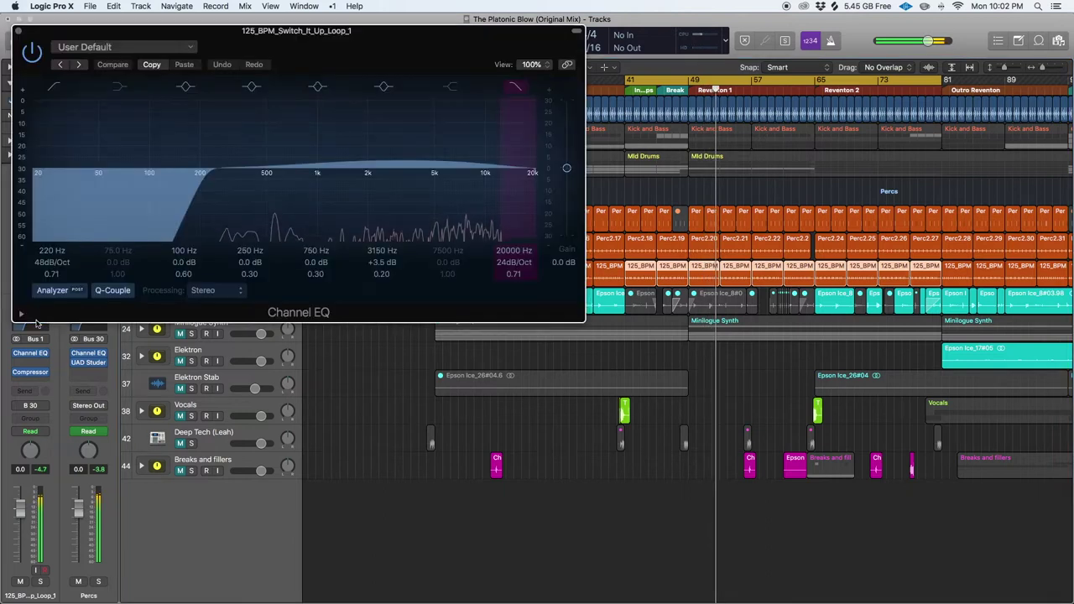
click(17, 31)
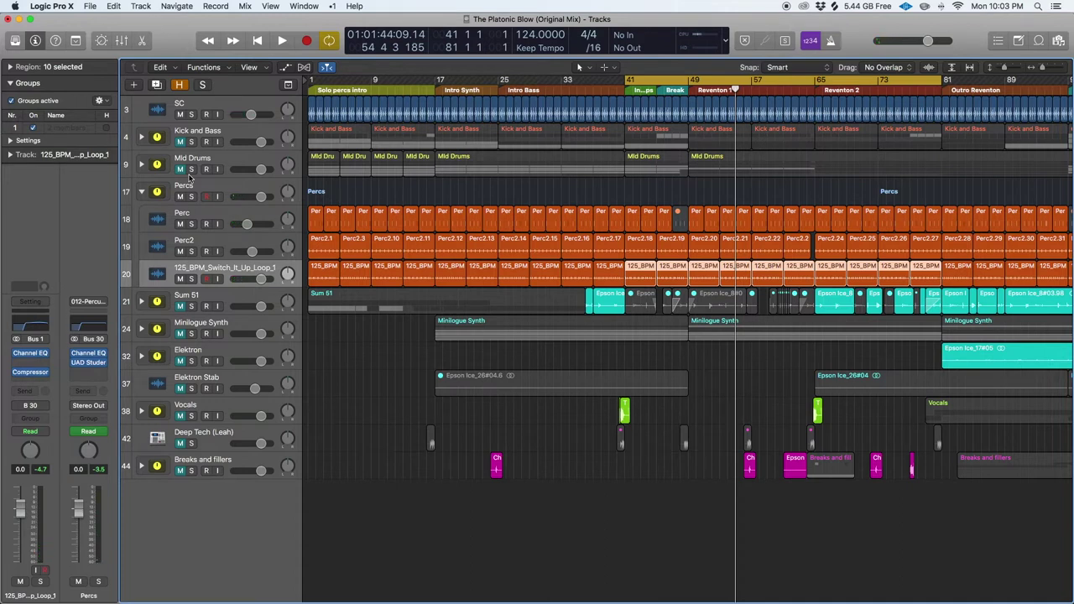
Step: Unmute Mid Drums and Kick and Bass, and play all the drum groups from bar 49 at Reventon 1
key(super+Right)
key(super+Right)
key(super+Right)
key(super+Right)
key(super+Right)
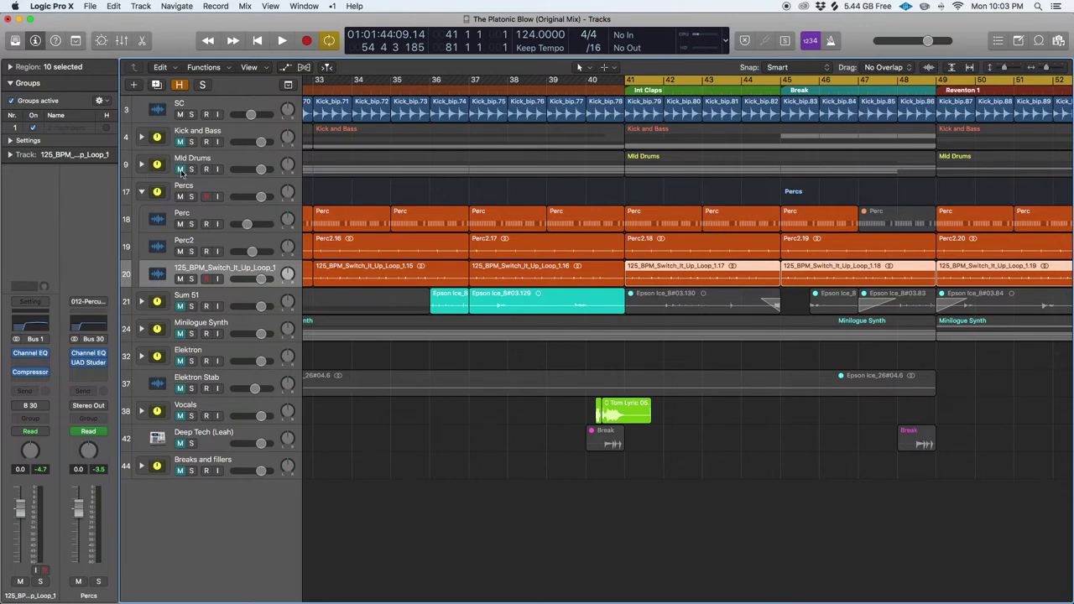
click(180, 170)
click(180, 142)
click(938, 92)
key(space)
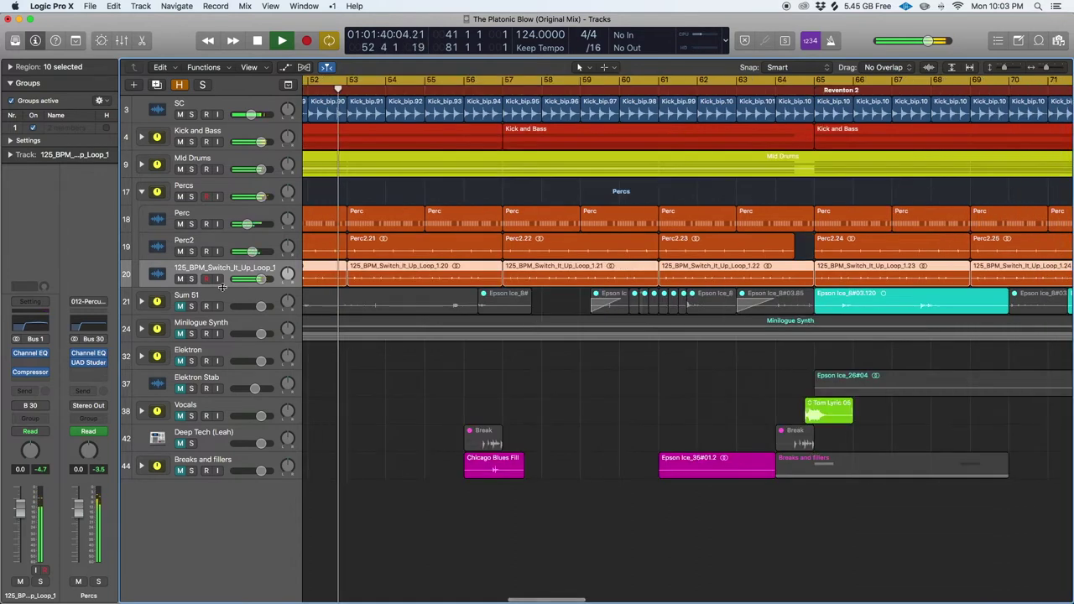
Step: Expand the Sum 51 stack and extend the cycle area's start back to bar 1
click(141, 302)
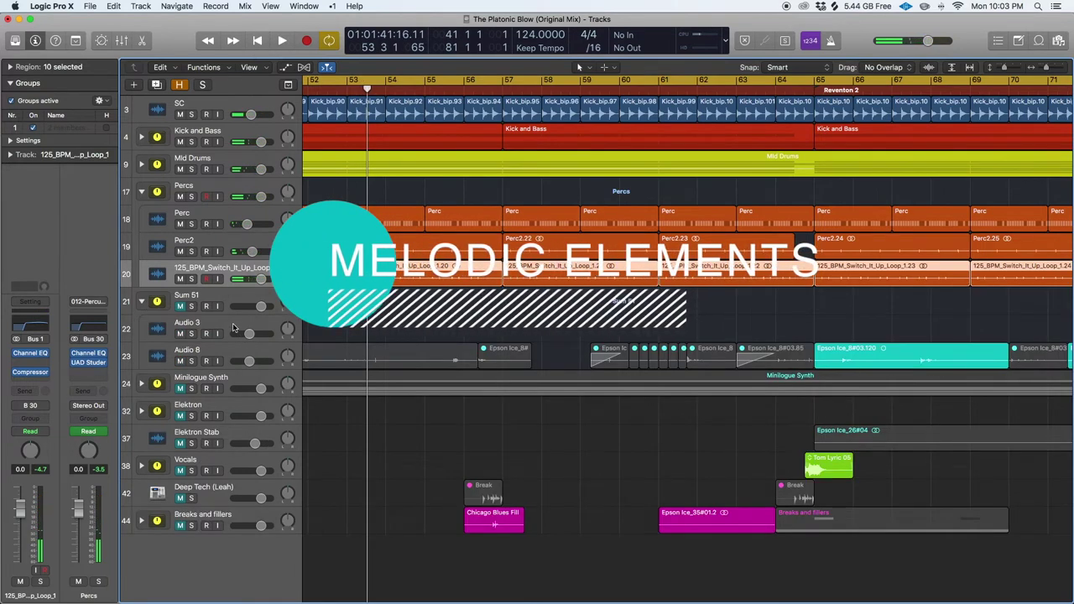
key(super+Left)
key(super+Left)
key(super+Left)
key(super+Left)
key(super+Left)
key(super+Left)
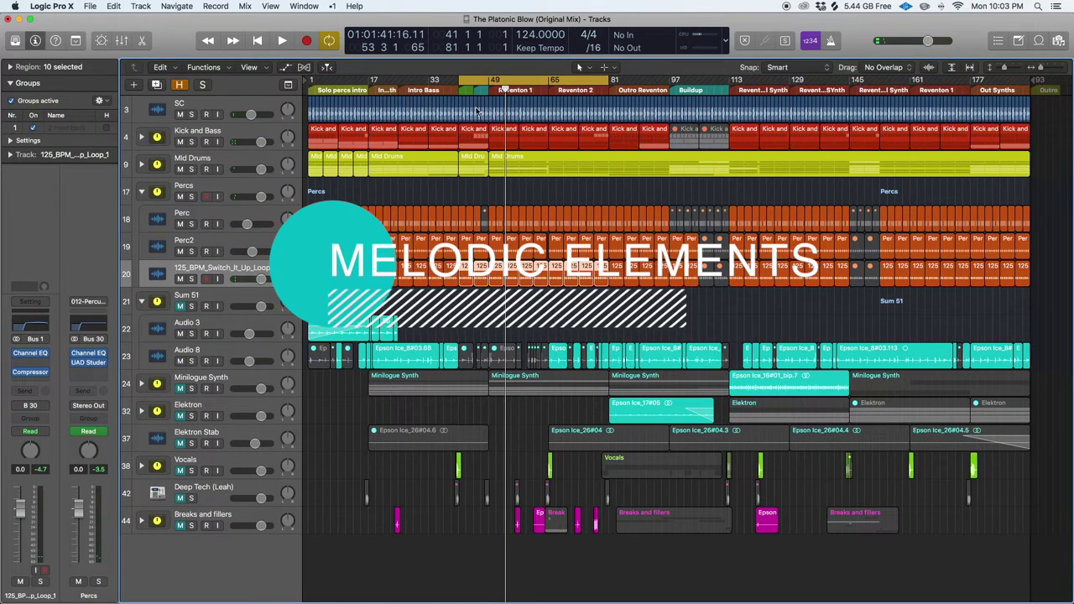
drag(458, 80, 252, 76)
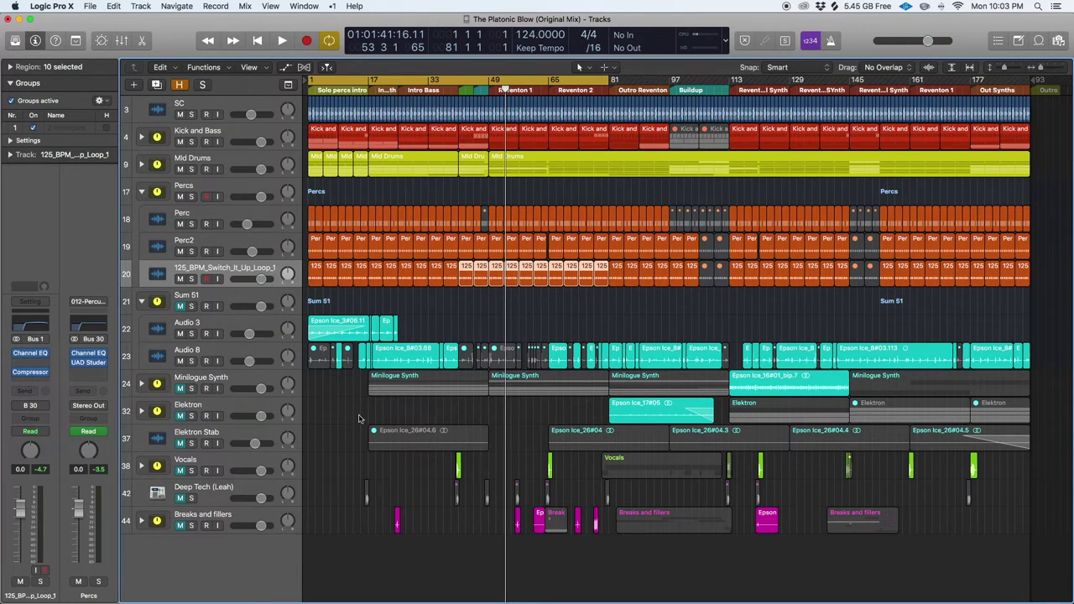
Step: Mute Kick and Bass, Mid Drums and Percs, and unmute Sum 51 to play it from the project start
click(180, 168)
click(179, 141)
key(Return)
key(space)
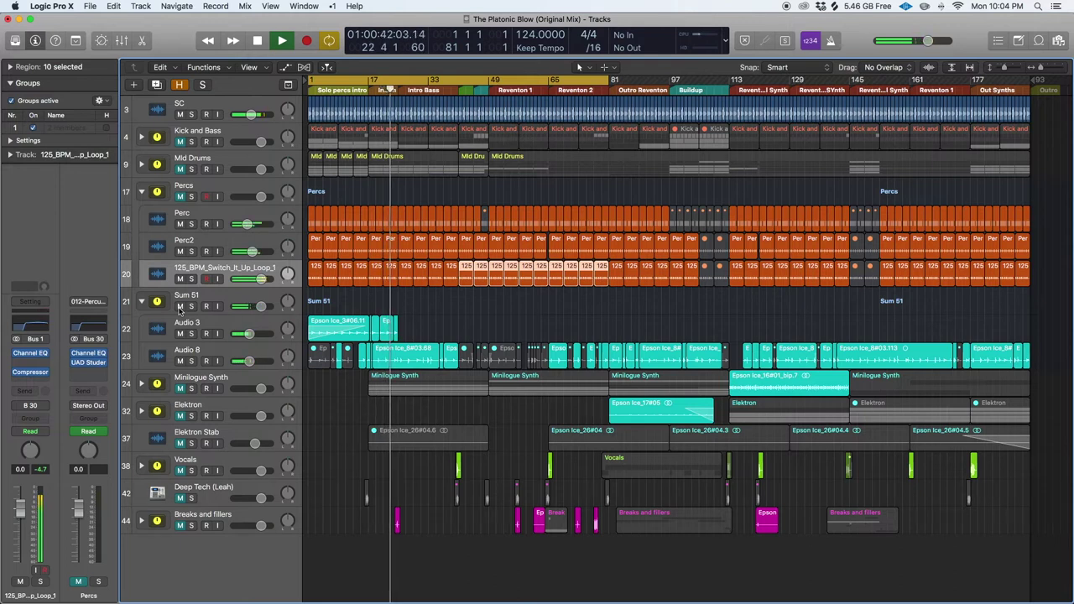
Step: Unmute Kick and Bass, Mid Drums and Percs together, and select Audio 8 and the Sum 51 stack while listening
click(214, 134)
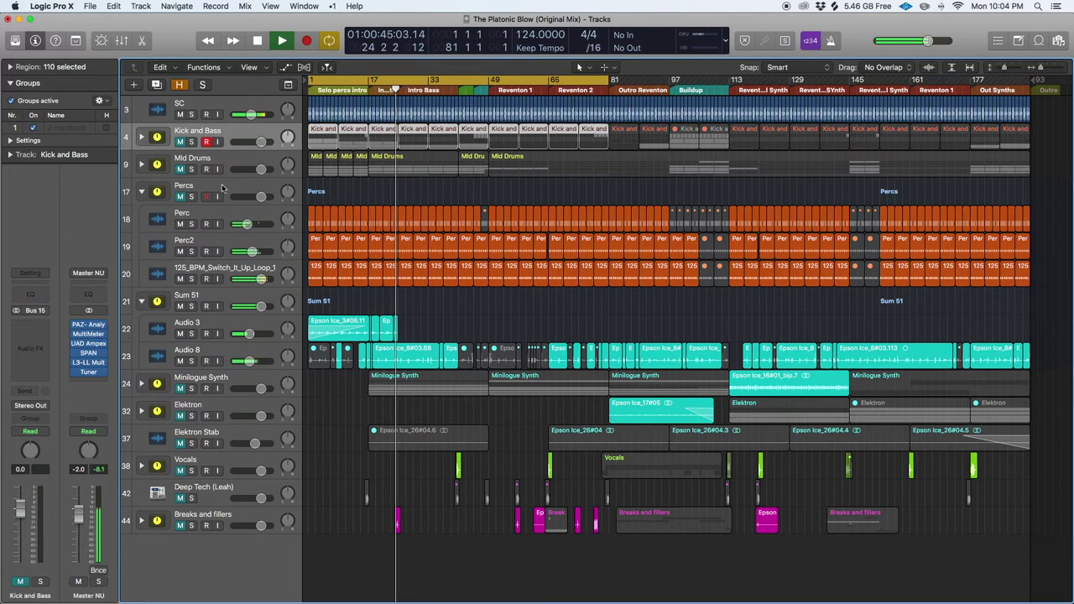
click(180, 199)
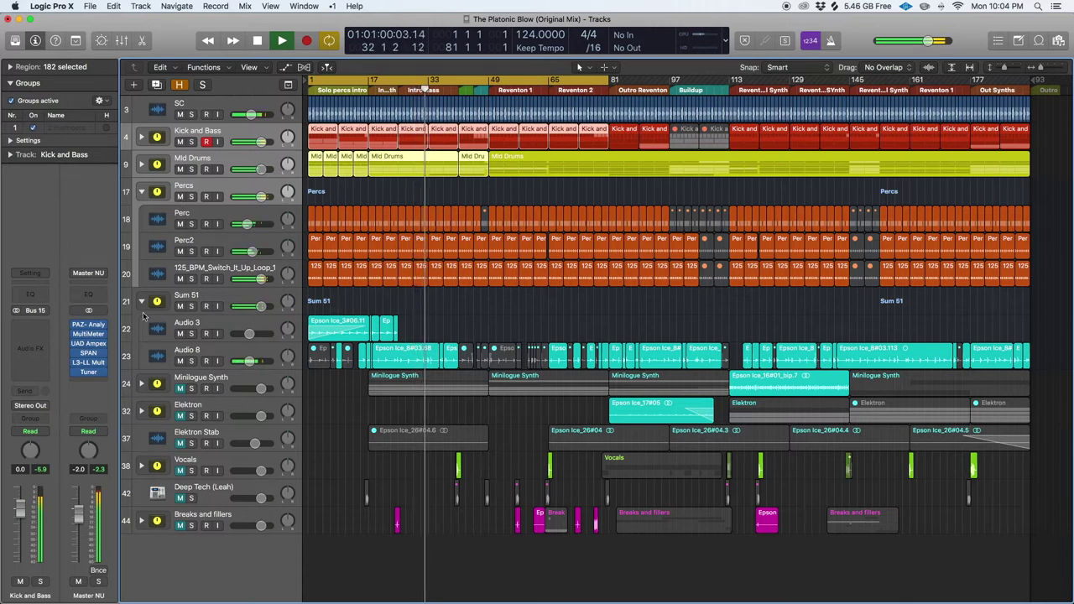
click(209, 352)
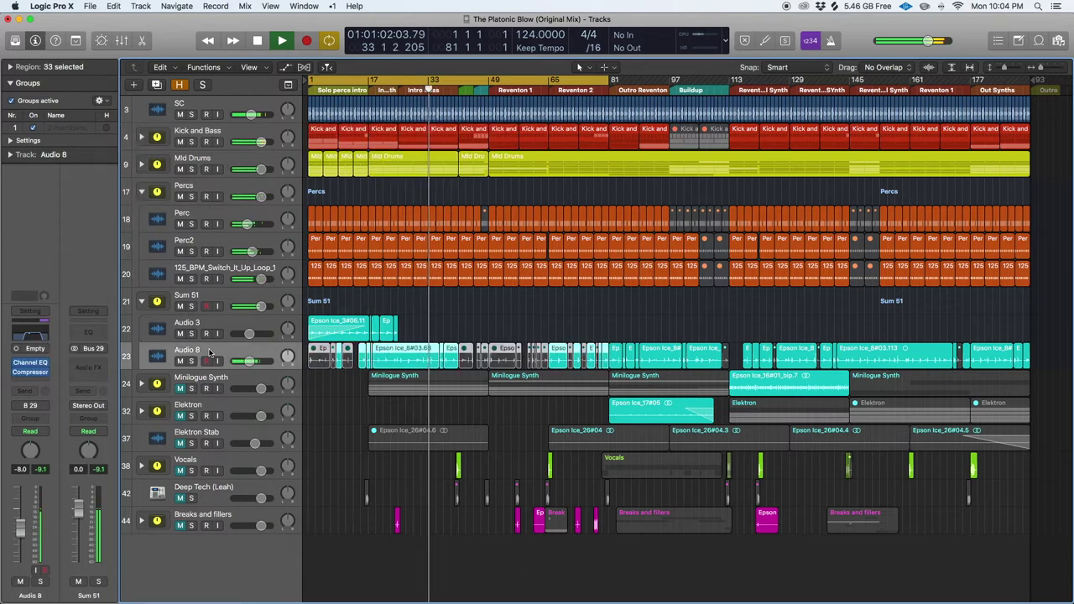
click(229, 295)
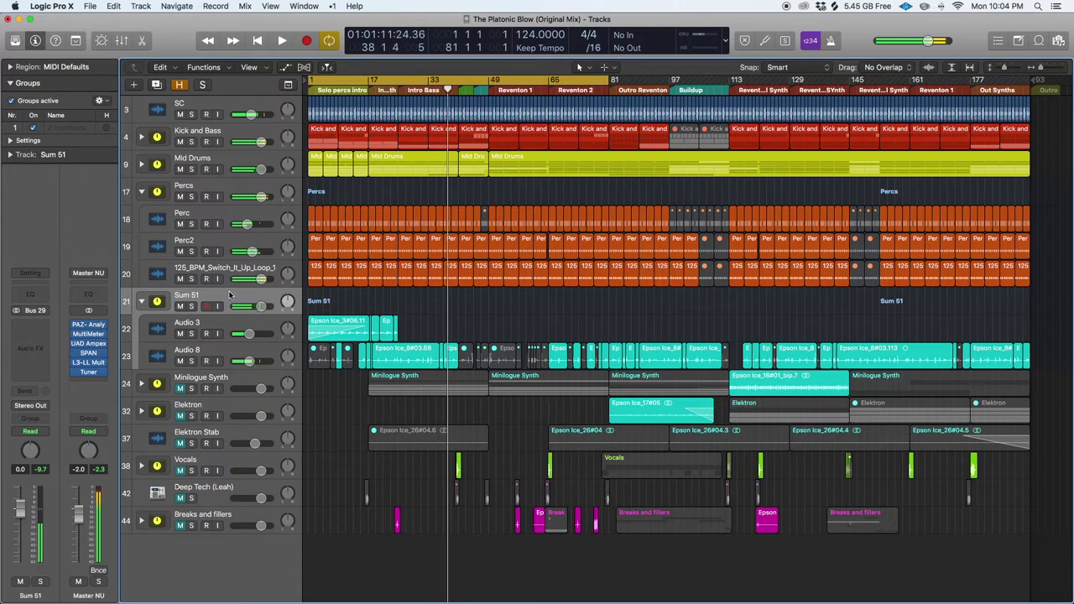
Step: Expand the Minilogue Synth stack and set the cycle area to bars 33 to 81 for playback
click(204, 383)
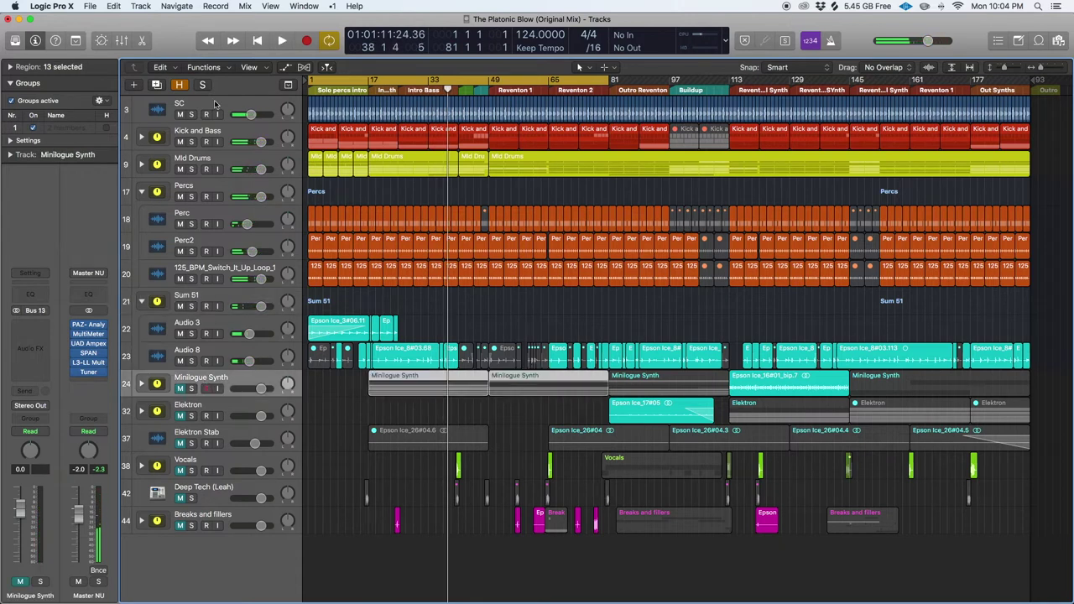
click(141, 385)
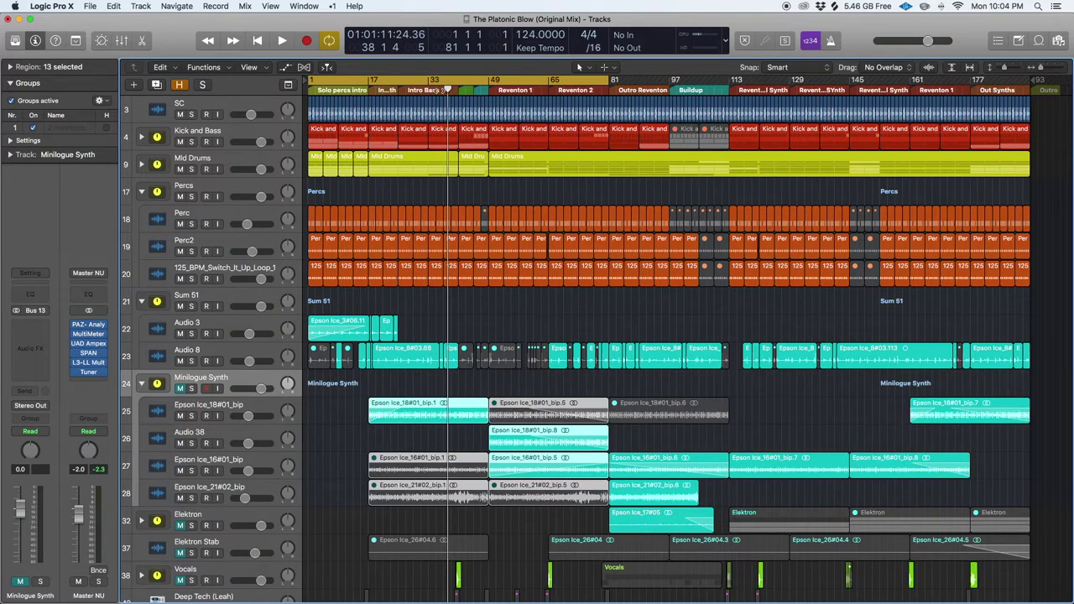
click(312, 79)
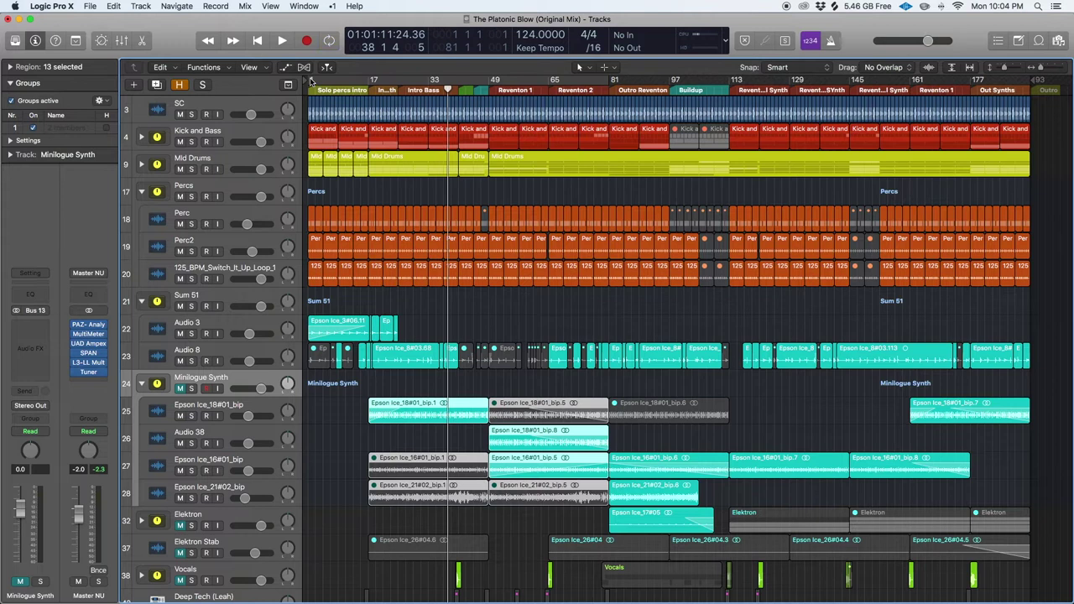
drag(312, 79, 608, 84)
key(space)
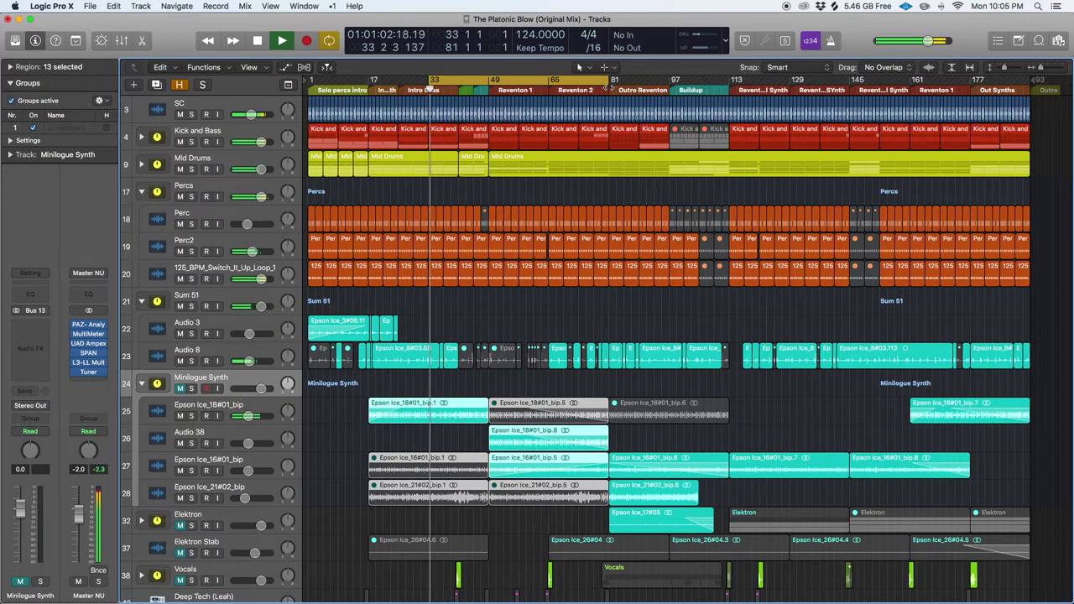
Step: Unmute Minilogue Synth, extend the cycle area's end to bar 113, and jump playback to bar 81
click(181, 390)
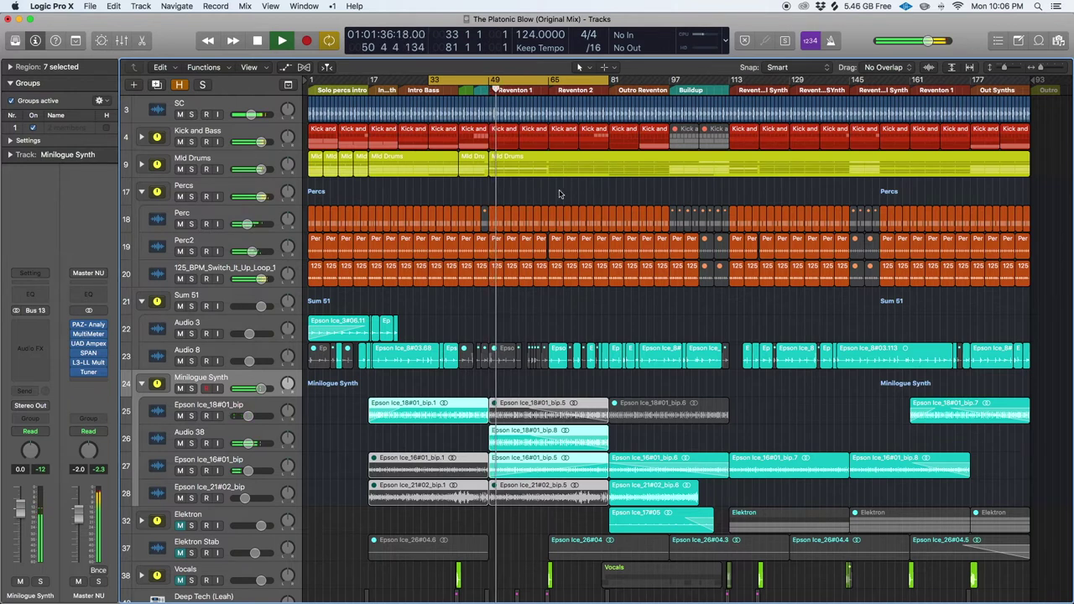
drag(607, 84, 699, 104)
click(611, 89)
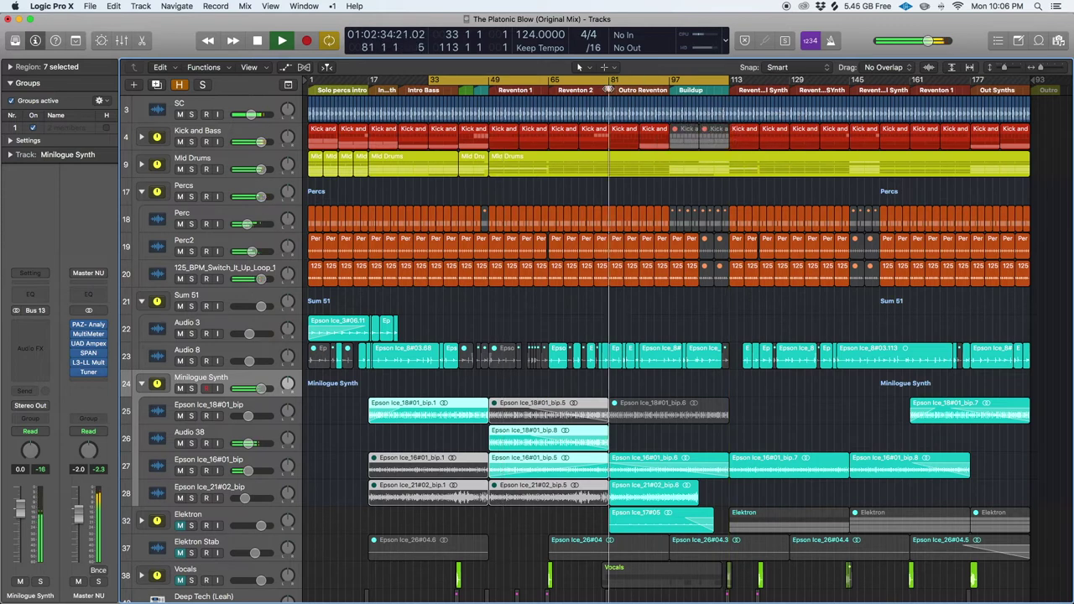
Step: Audition the Epson Ice_21#02_bip track in solo within Outro Reventon, unsolo it and stop playback
click(201, 496)
click(192, 499)
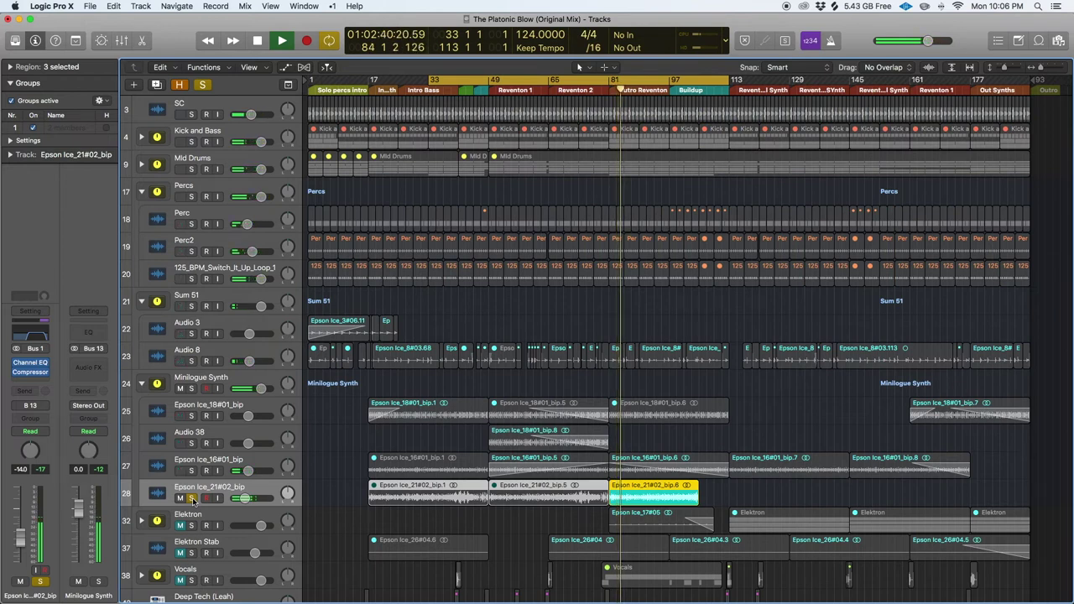
click(192, 498)
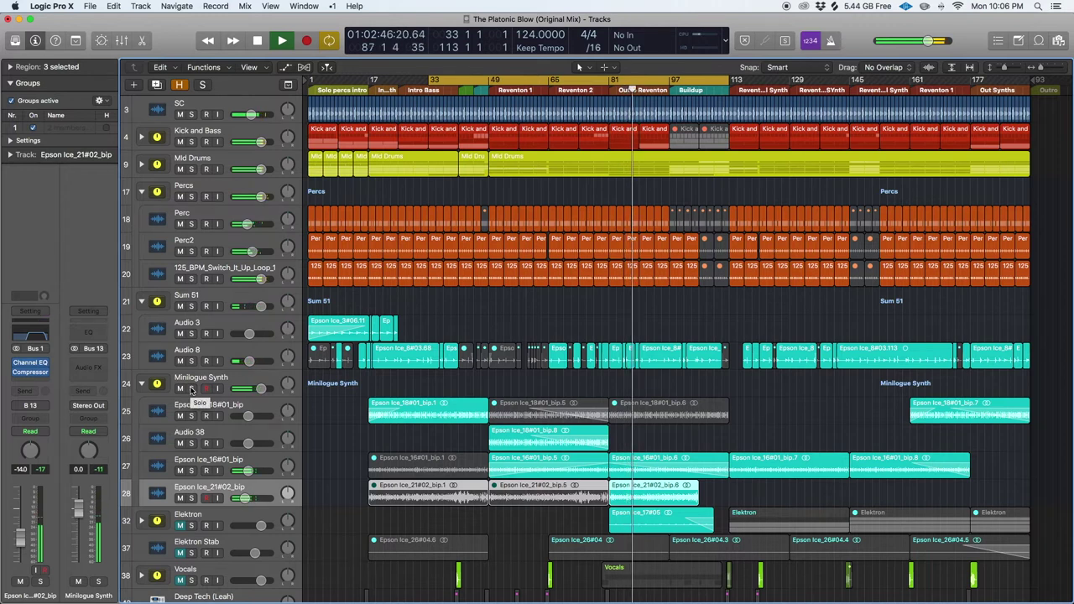
key(space)
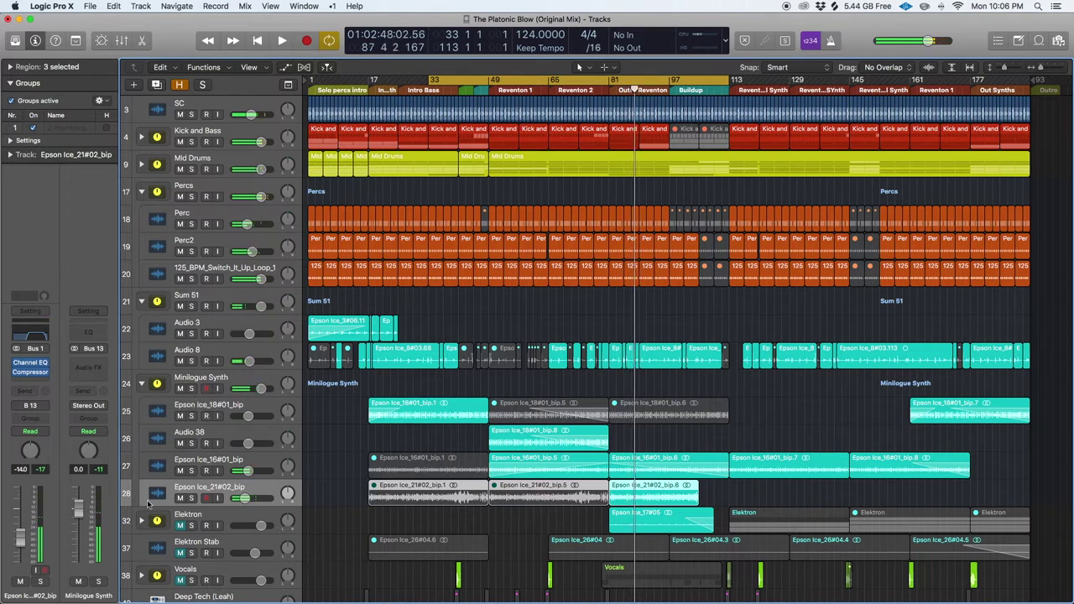
Step: Move the cycle area to bars 113 to 193, start playback there, and expand the Elektron stack
scroll(621, 184, down, 2)
drag(671, 79, 963, 101)
key(space)
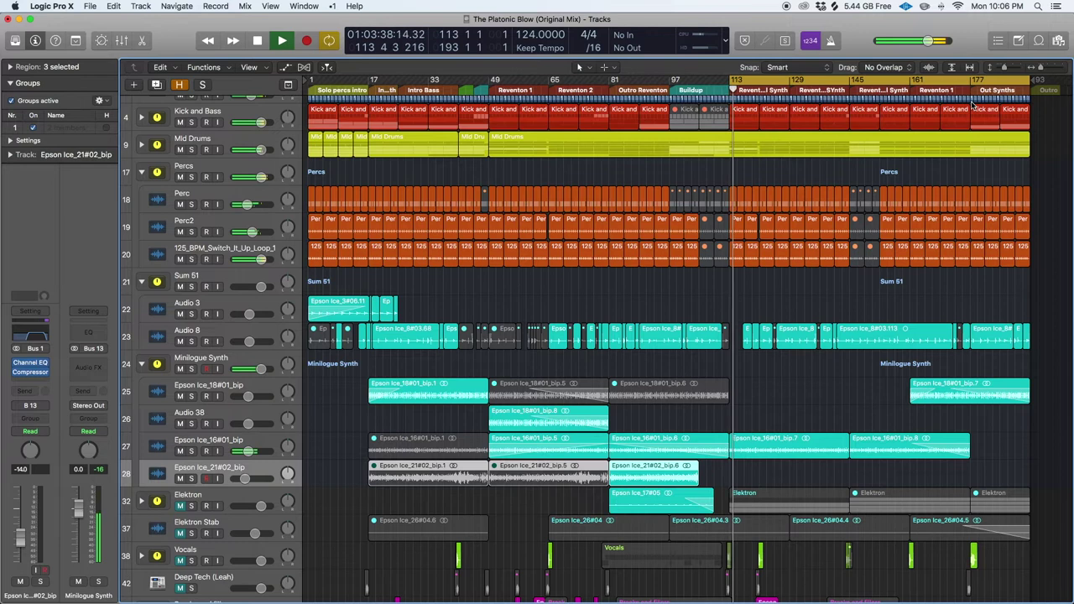
click(142, 500)
scroll(174, 498, down, 2)
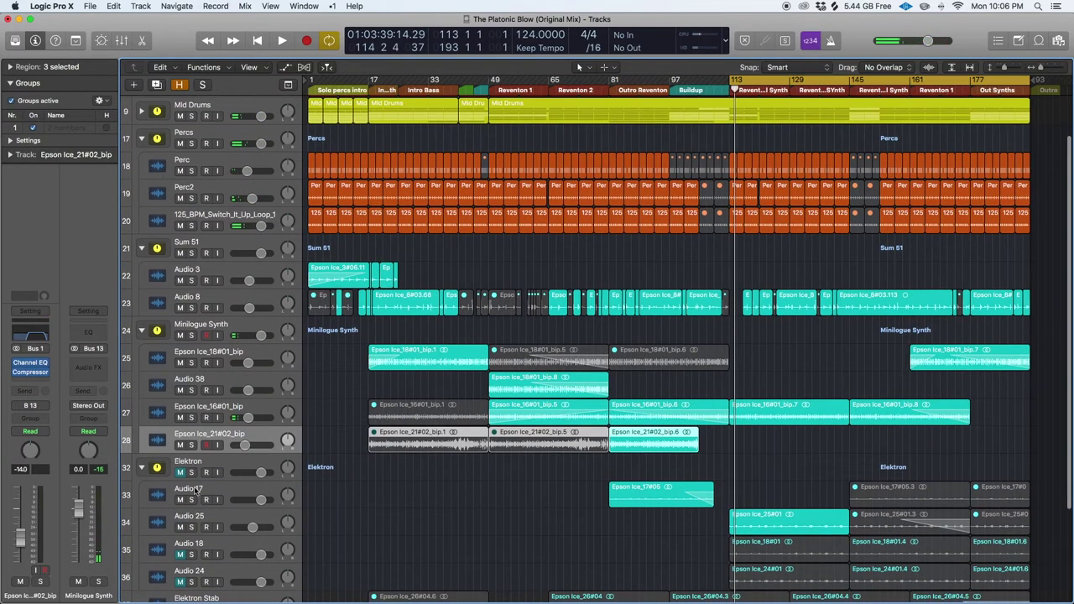
Step: Extend the cycle area's start back to bar 81, unmute Elektron, audition the stack in solo, stop playback and unsolo it
drag(734, 87, 609, 91)
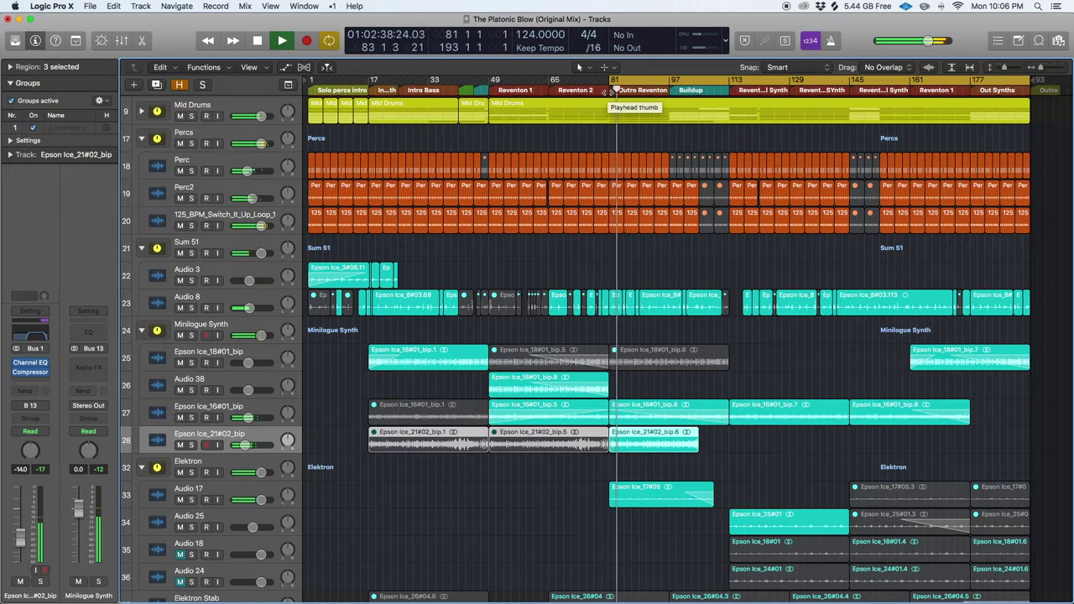
click(192, 473)
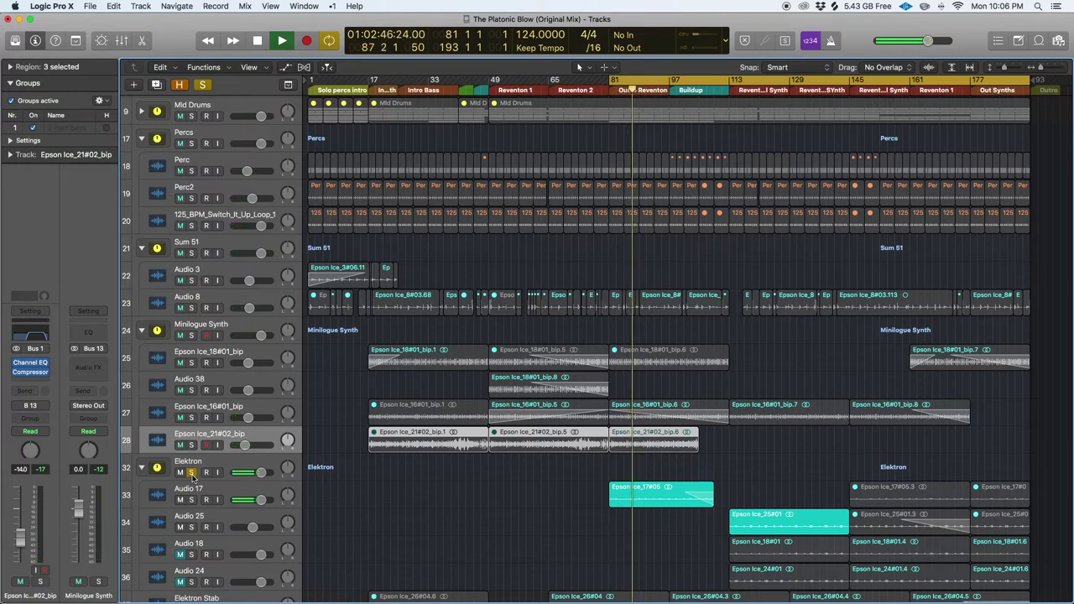
key(space)
click(191, 473)
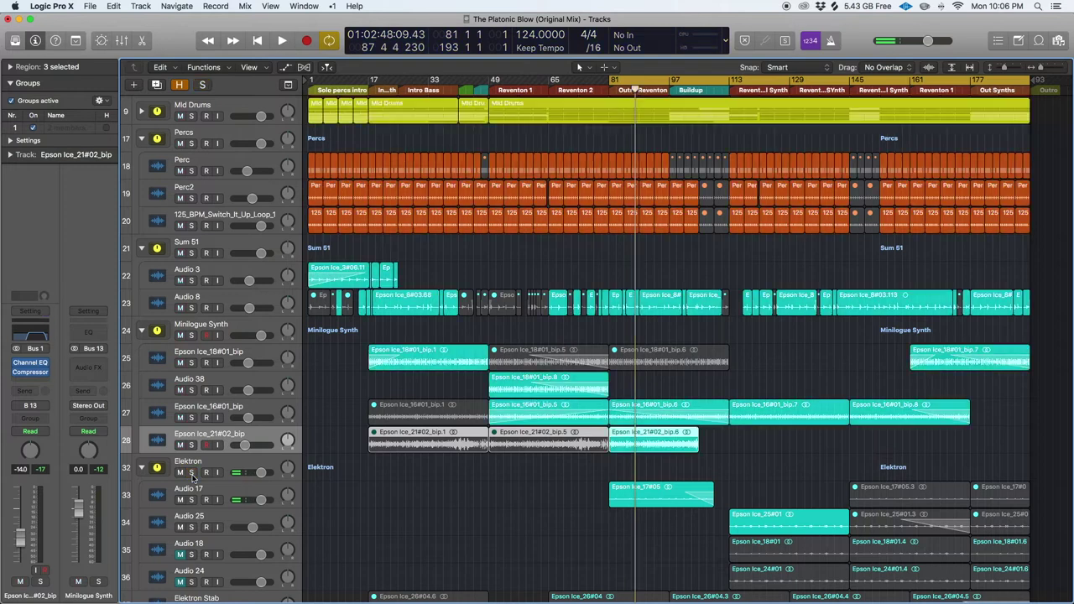
Step: Play the section from bar 113, compare it with Audio 18 unmuted and muted, leave the track muted and stop playback
key(space)
scroll(709, 158, down, 3)
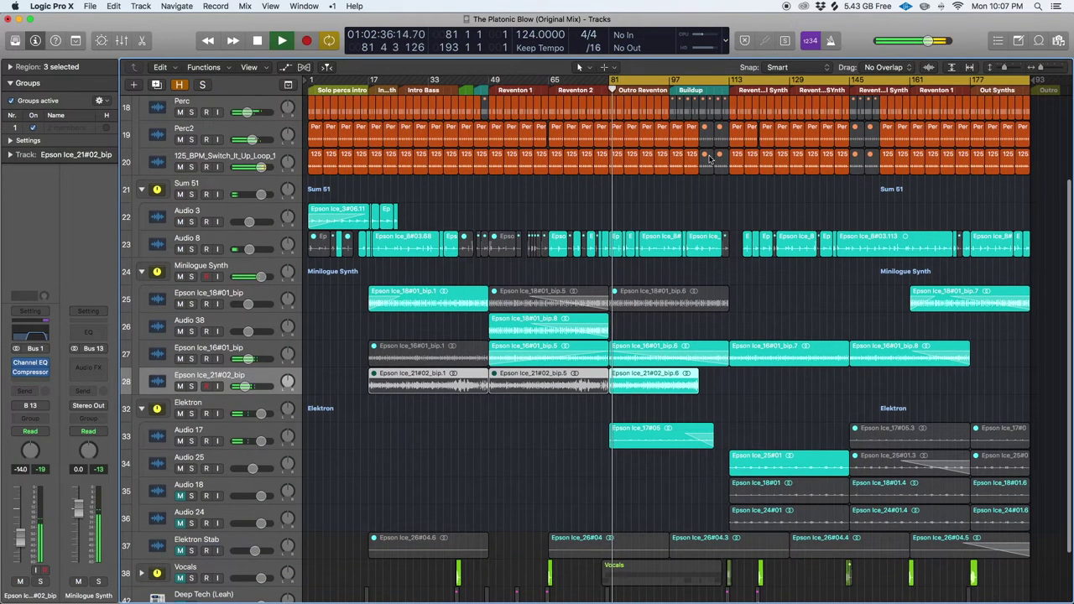
click(729, 87)
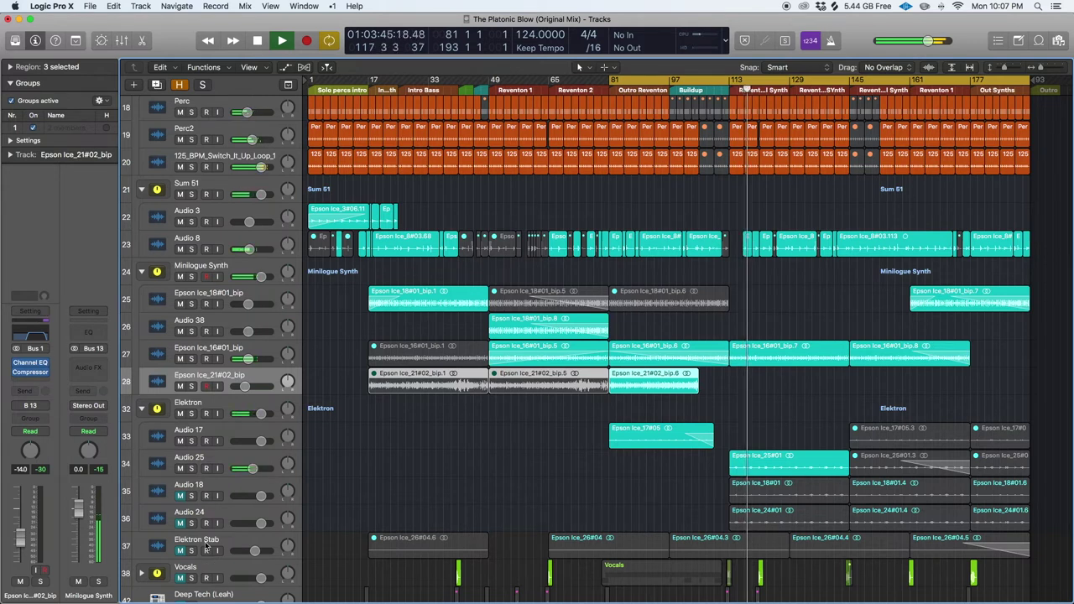
click(180, 496)
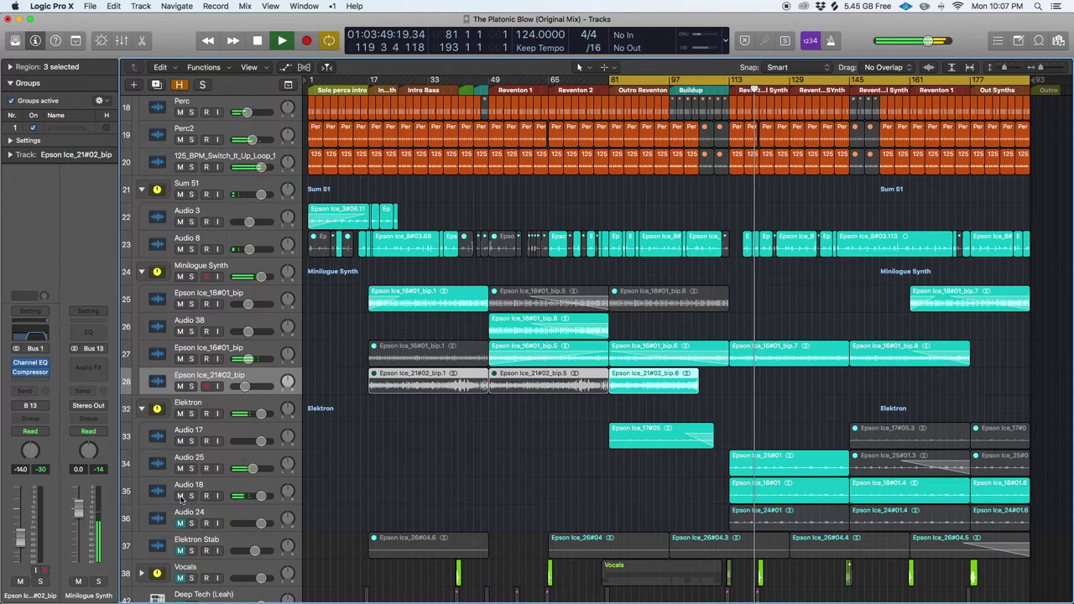
click(180, 496)
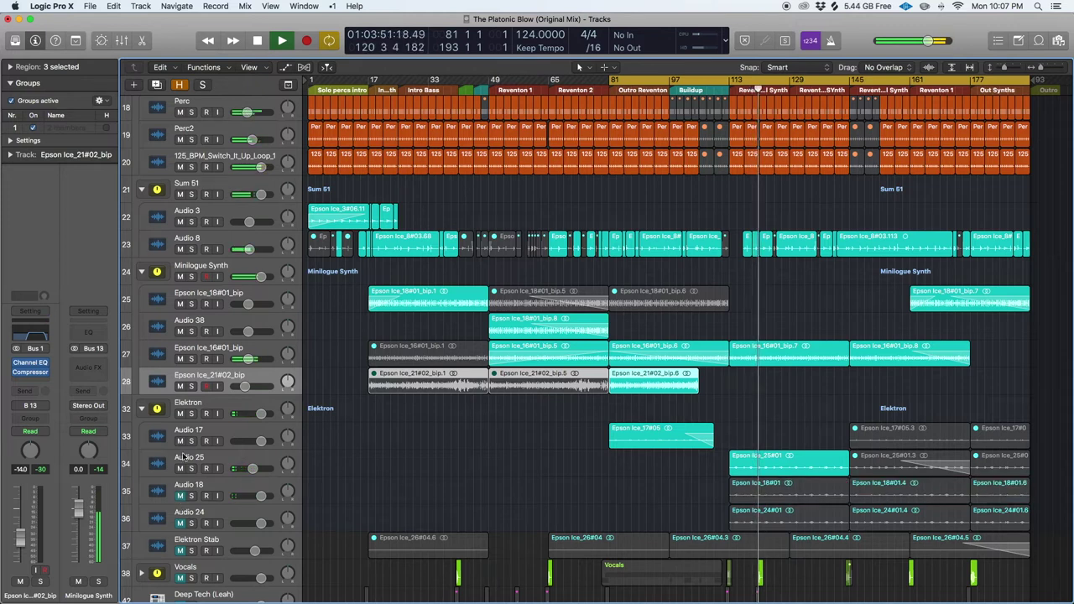
click(179, 496)
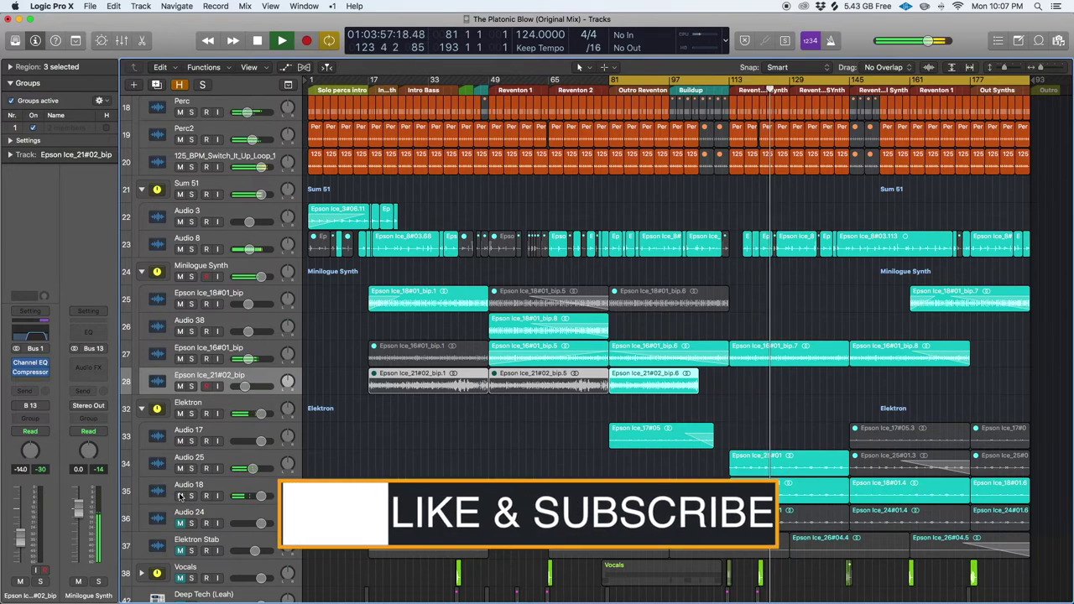
click(180, 496)
key(space)
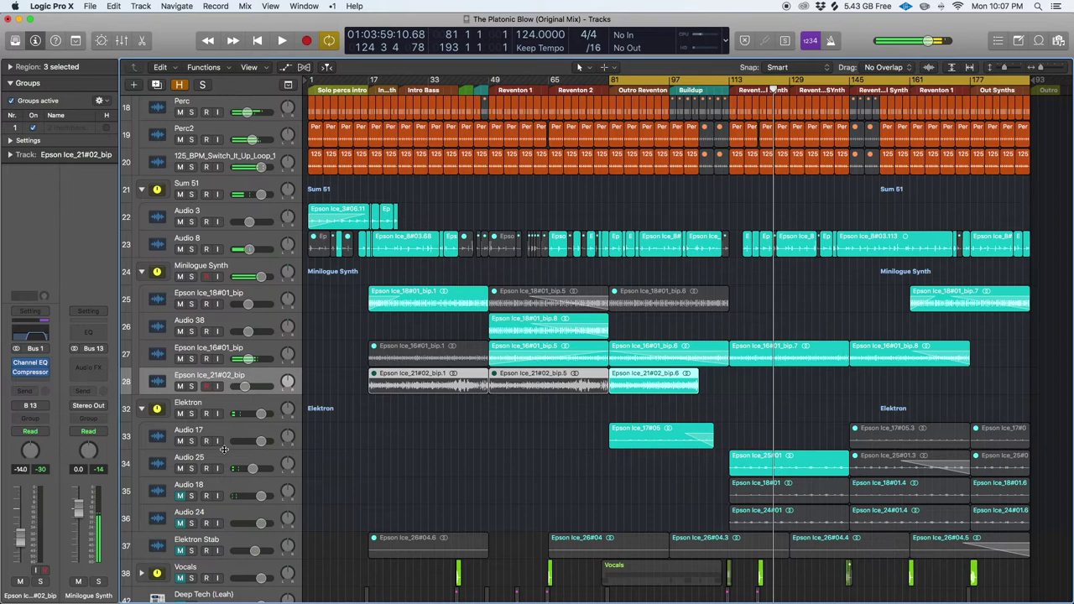
Step: Select Audio 18, unmute Elektron Stab, audition it in solo from bar 81, and clear the solo
click(224, 454)
click(227, 489)
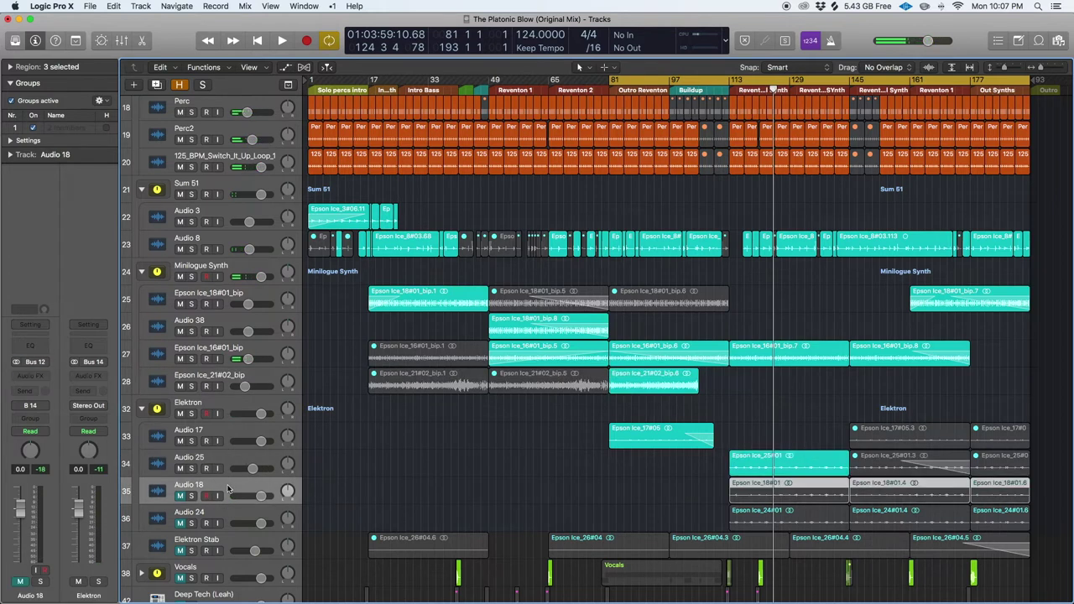
scroll(191, 440, down, 3)
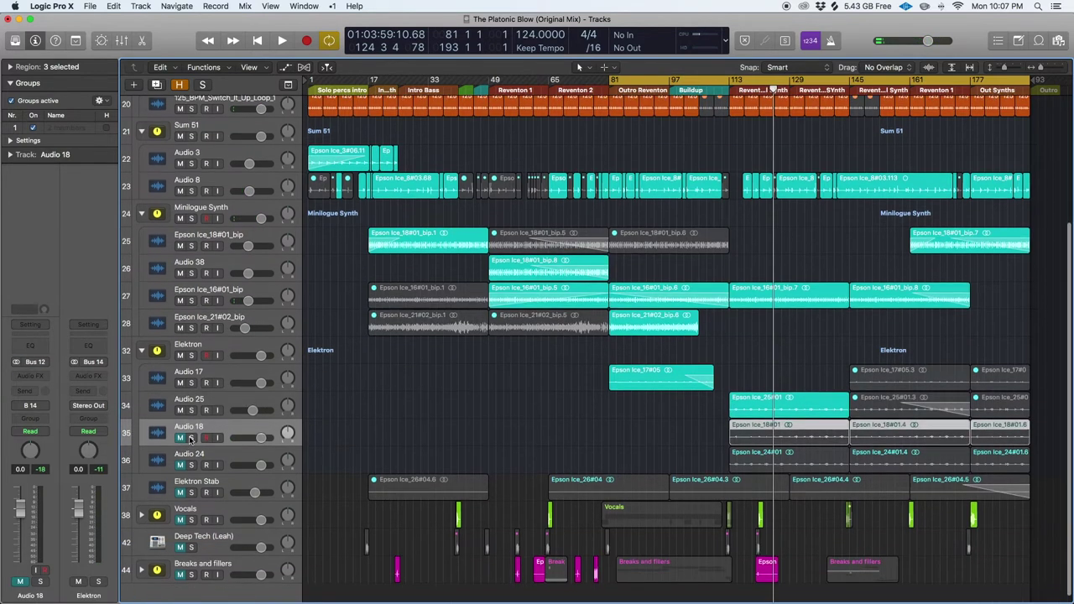
click(180, 487)
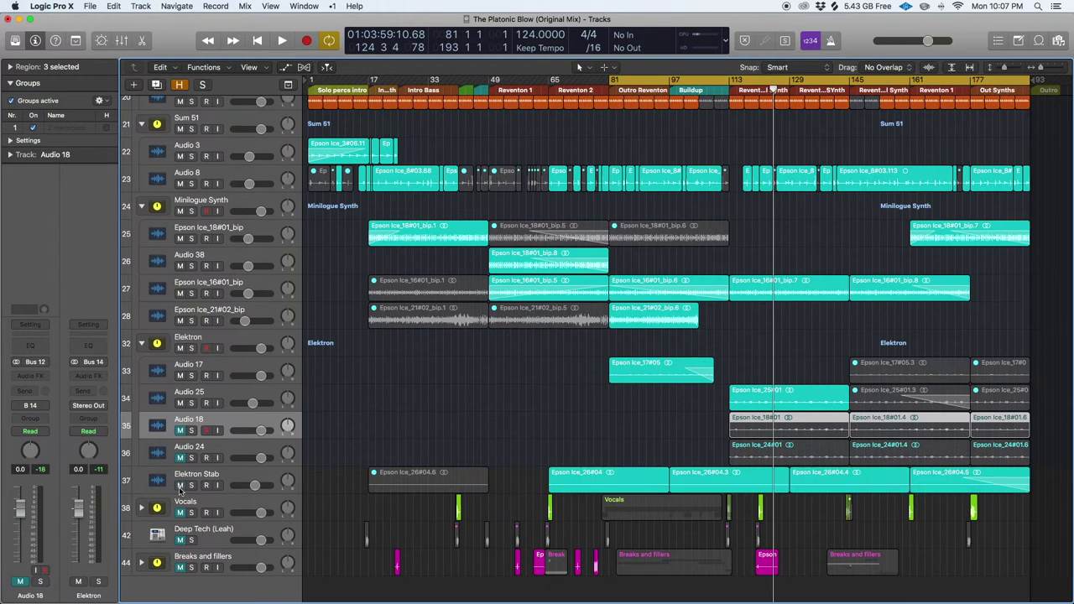
click(191, 486)
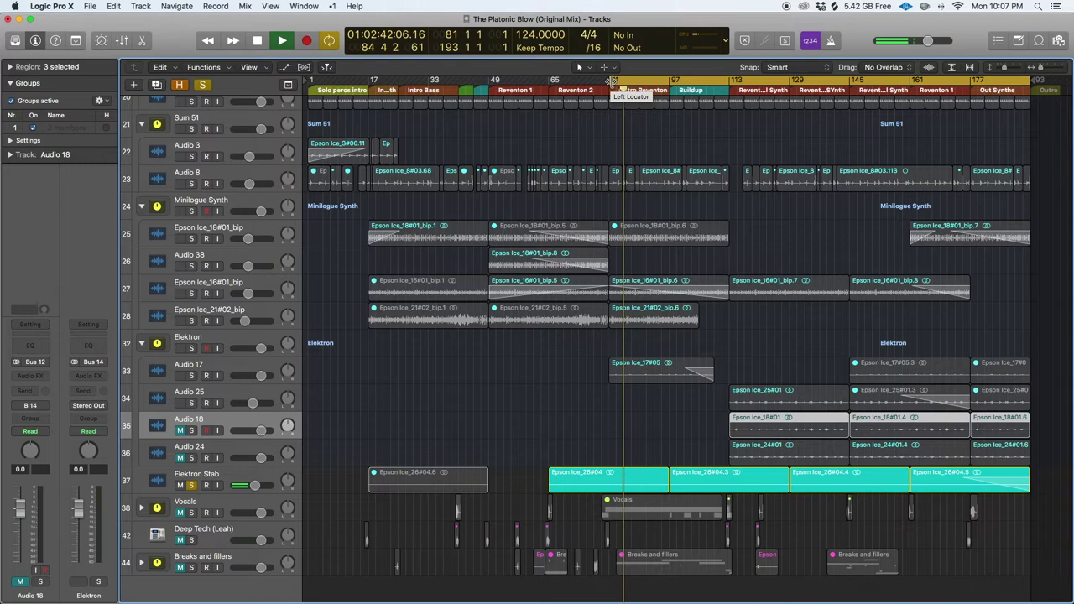
click(203, 86)
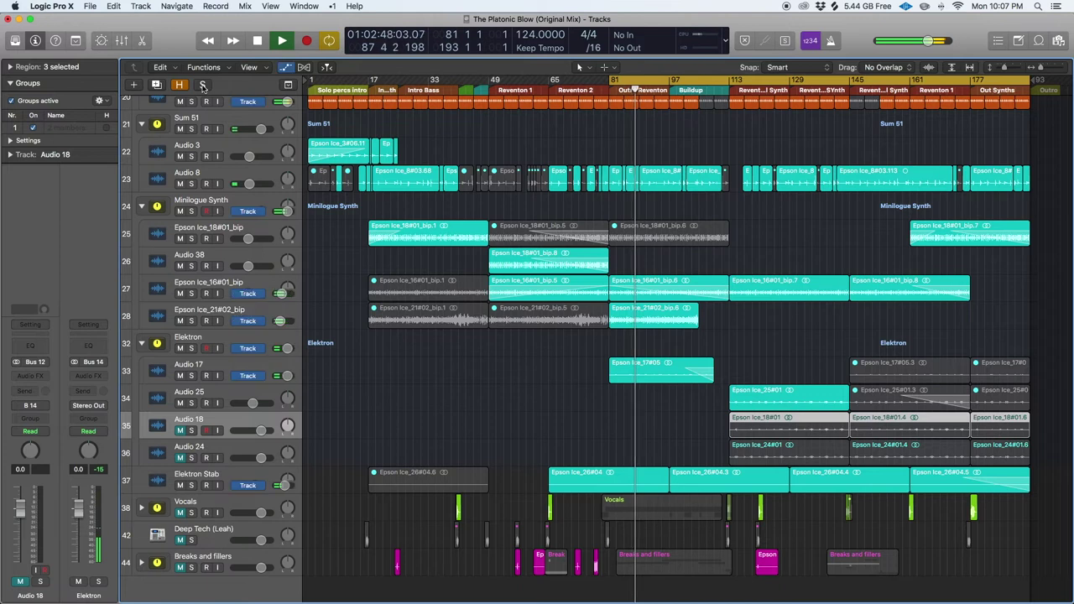
Step: Show the automation to examine the lower tracks' volume curves, hide it again, and stop playback
key(a)
scroll(576, 464, down, 5)
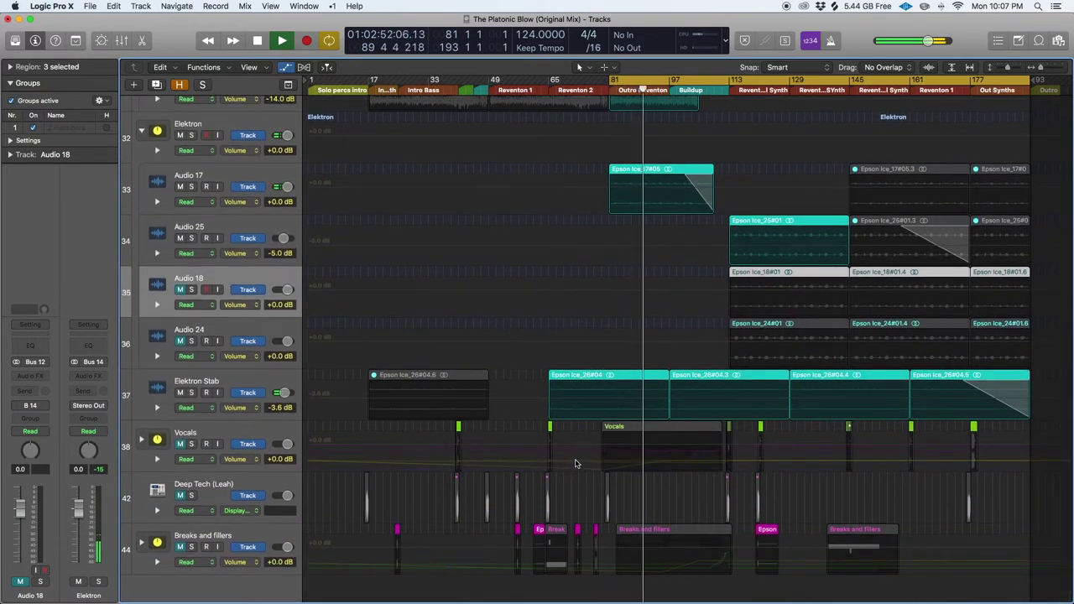
key(a)
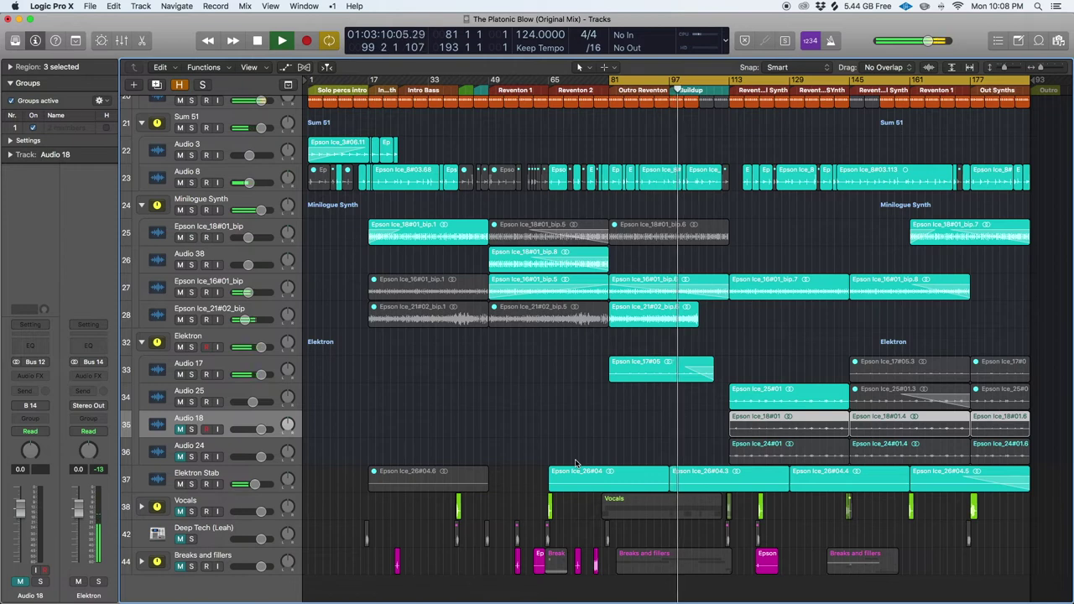
key(space)
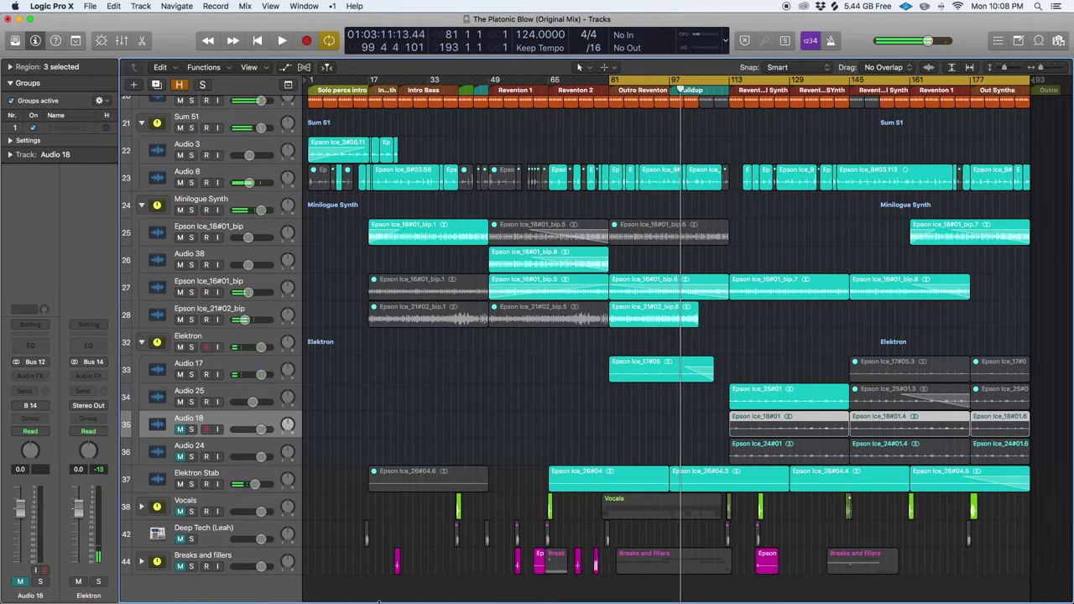
Step: Unmute and expand the Vocals stack, extend the cycle area's start to bar 40, and start playback
click(178, 512)
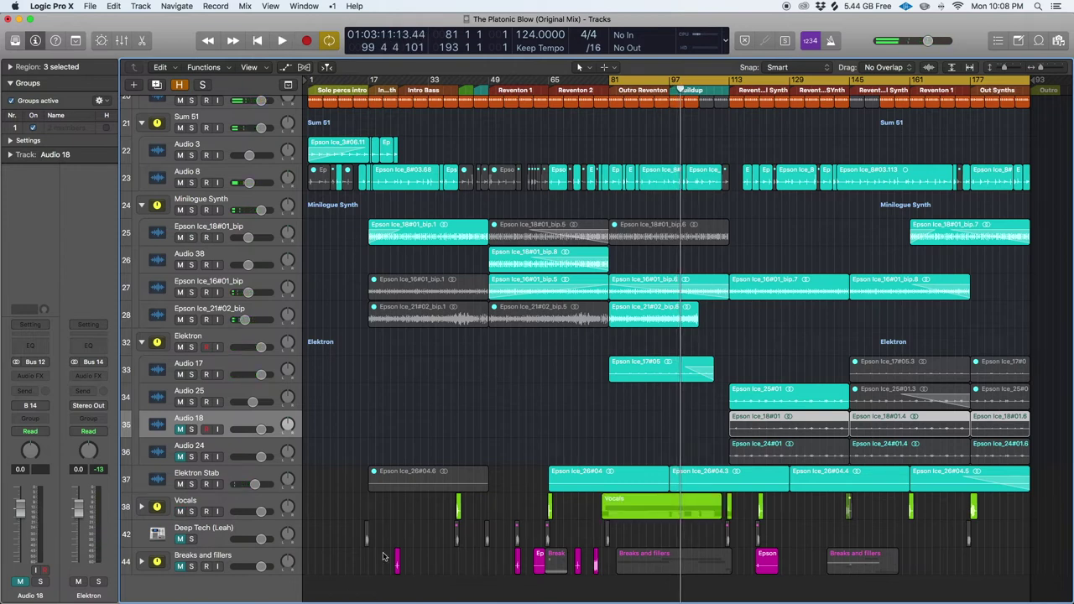
click(141, 508)
scroll(453, 429, down, 3)
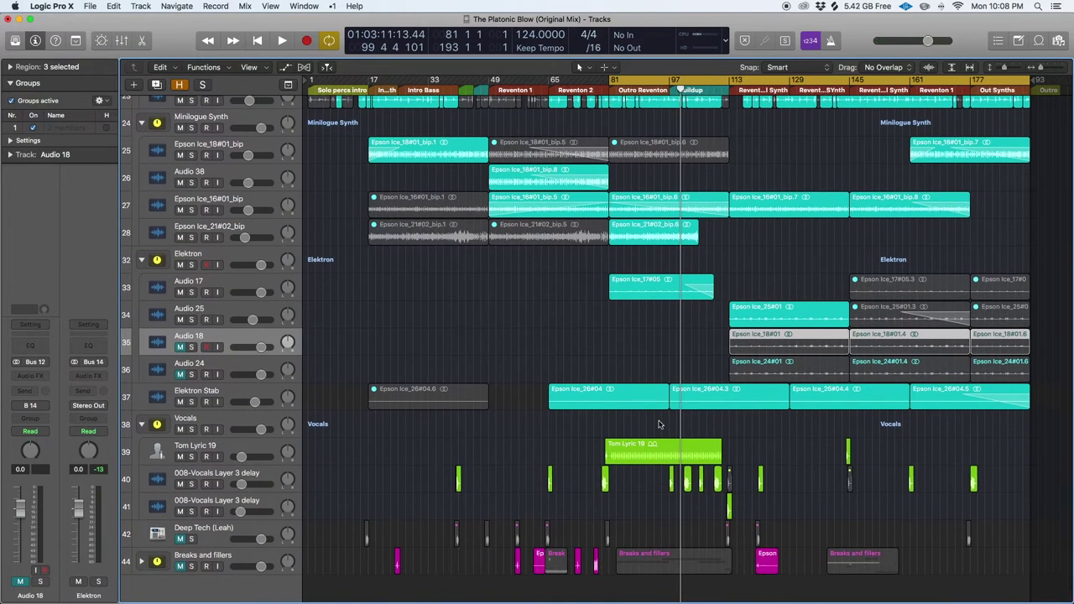
drag(609, 79, 453, 122)
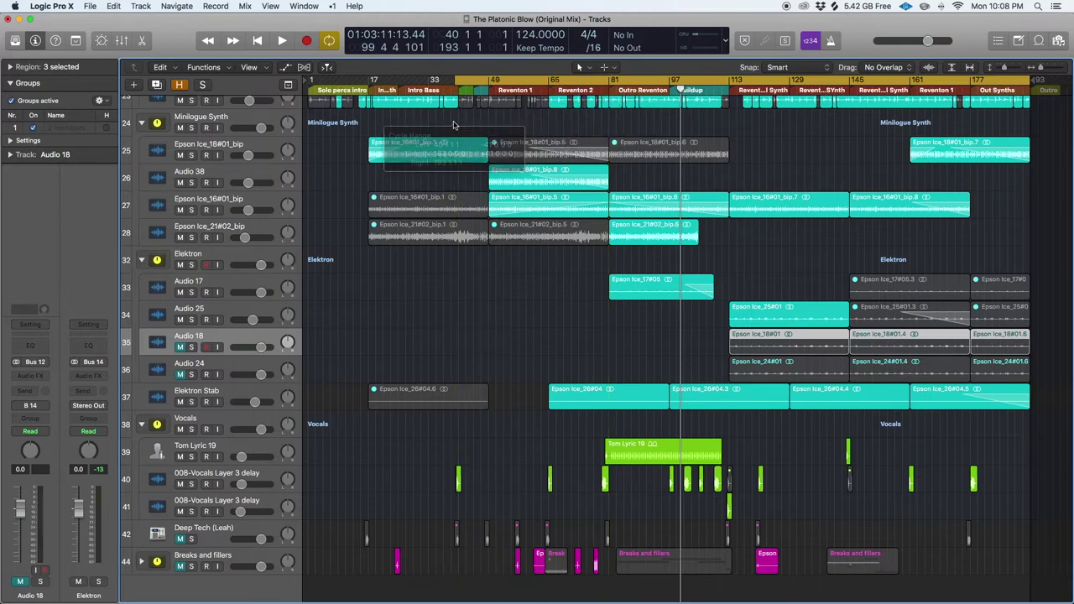
key(space)
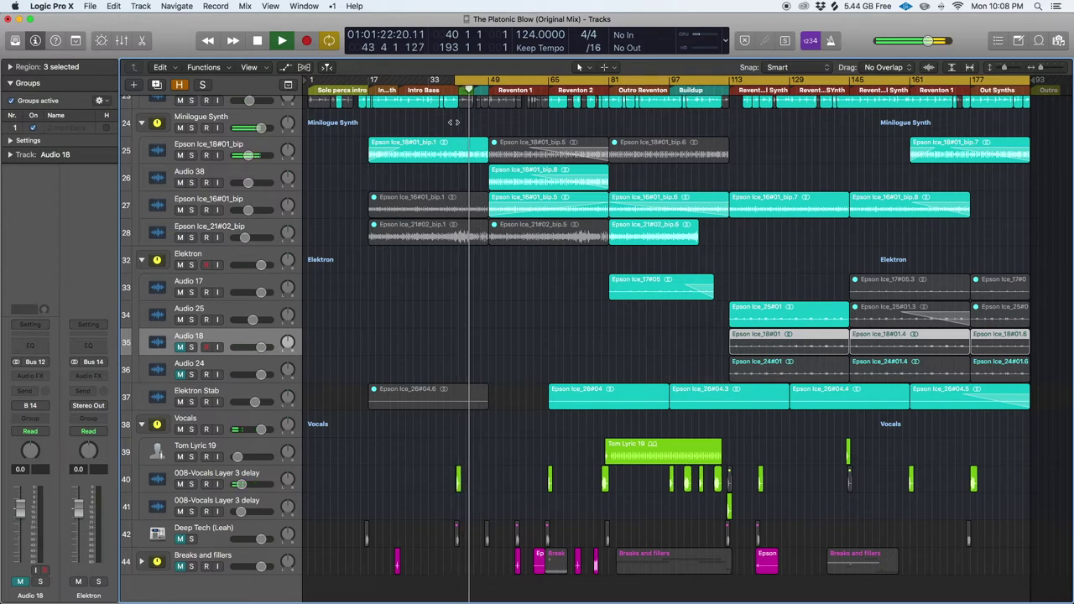
Step: Audition the vocals from just before bars 65 and 81, and show the vocal tracks' volume automation
click(542, 87)
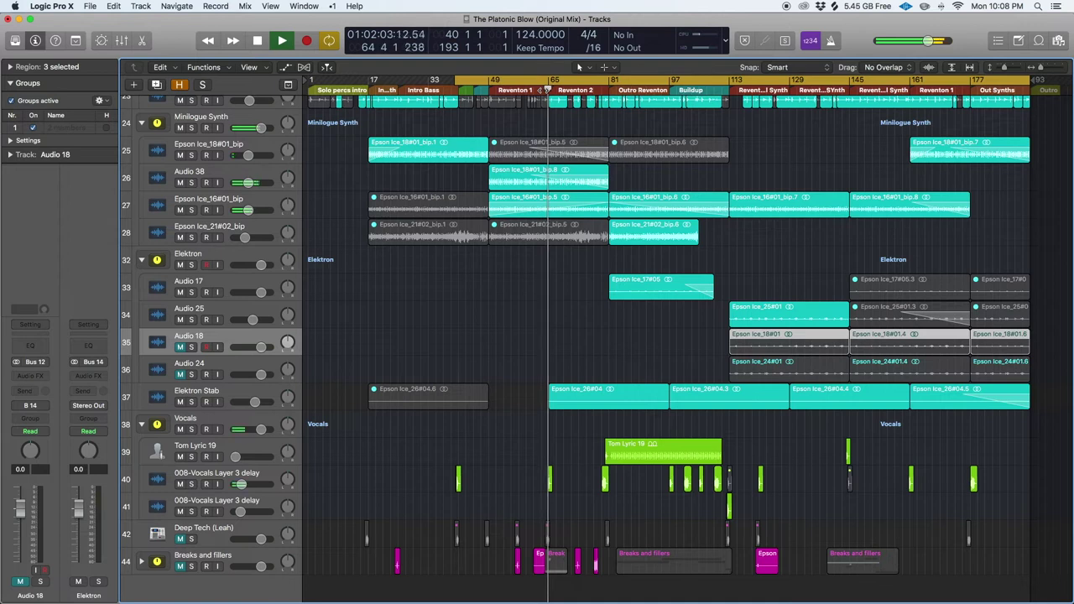
click(602, 88)
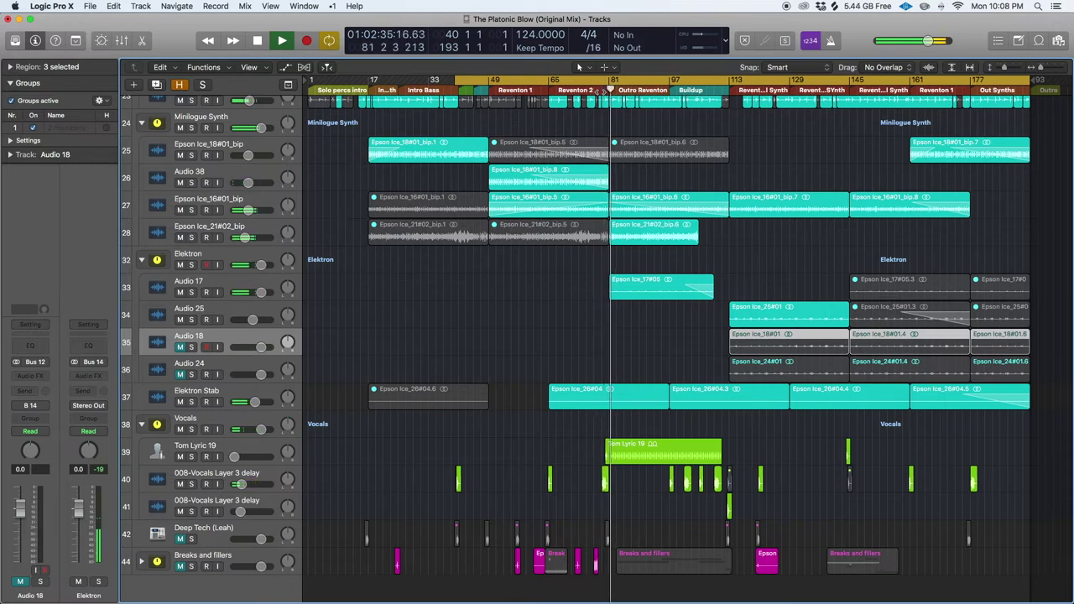
key(a)
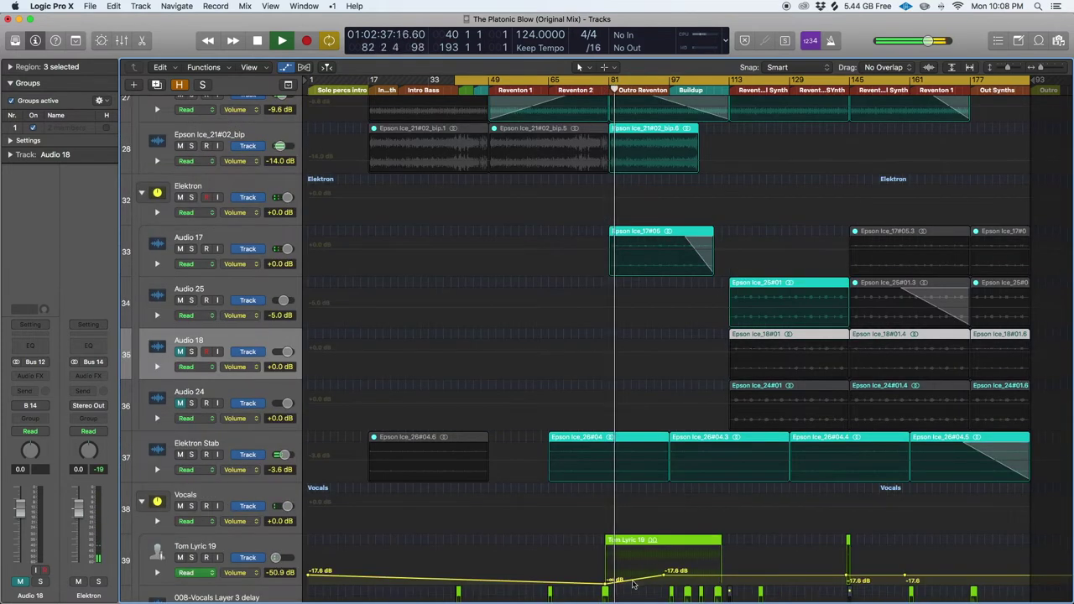
scroll(693, 536, down, 5)
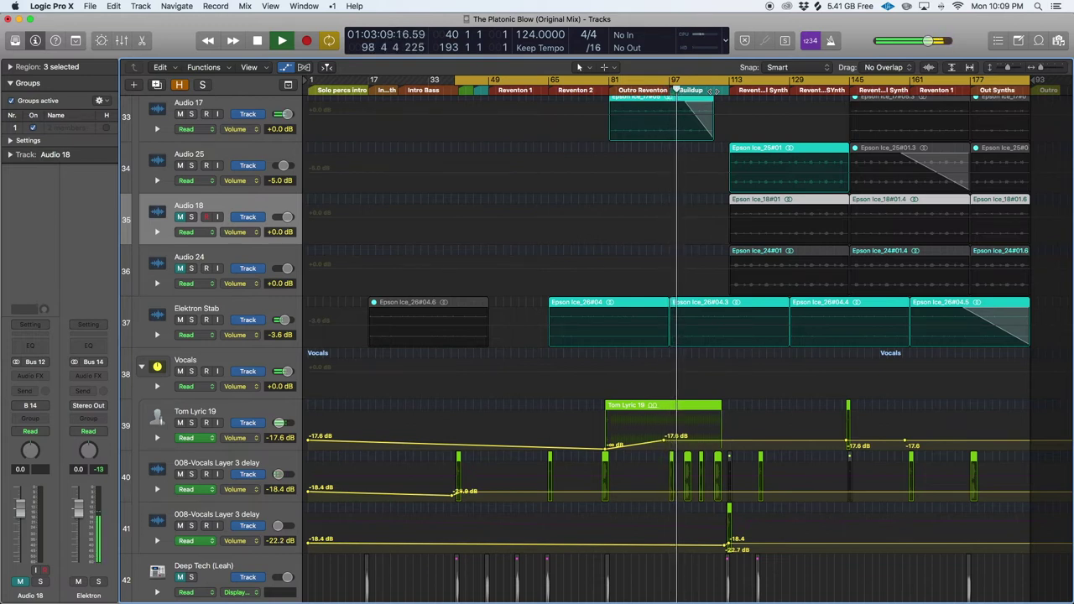
Step: Split the Epson Ice_17#05 region on Audio 17 at bar 97, mute its Buildup part, and play from shortly before the split
scroll(938, 204, up, 6)
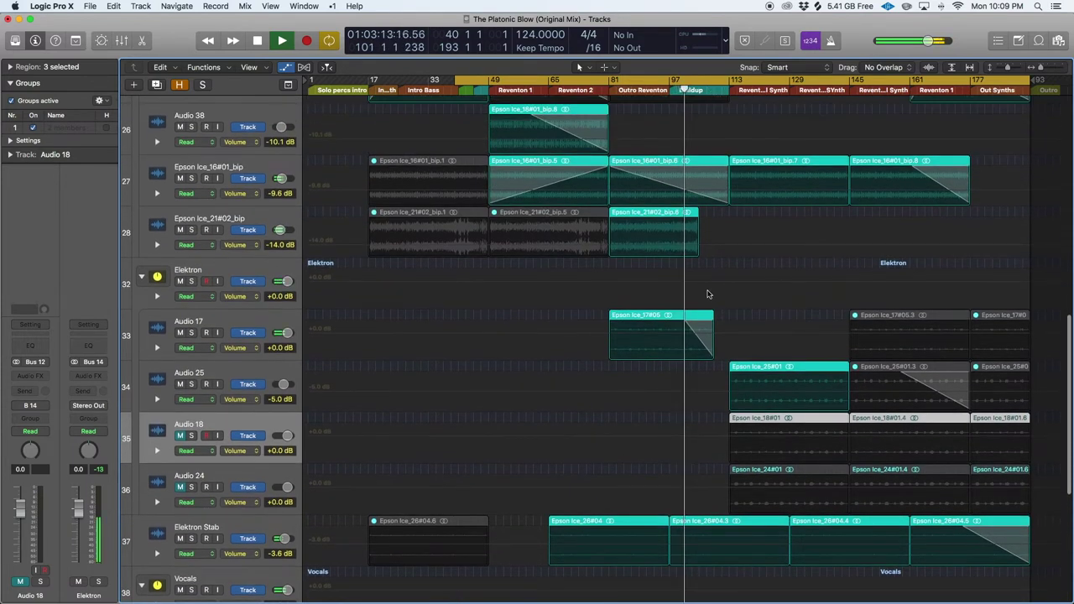
click(663, 318)
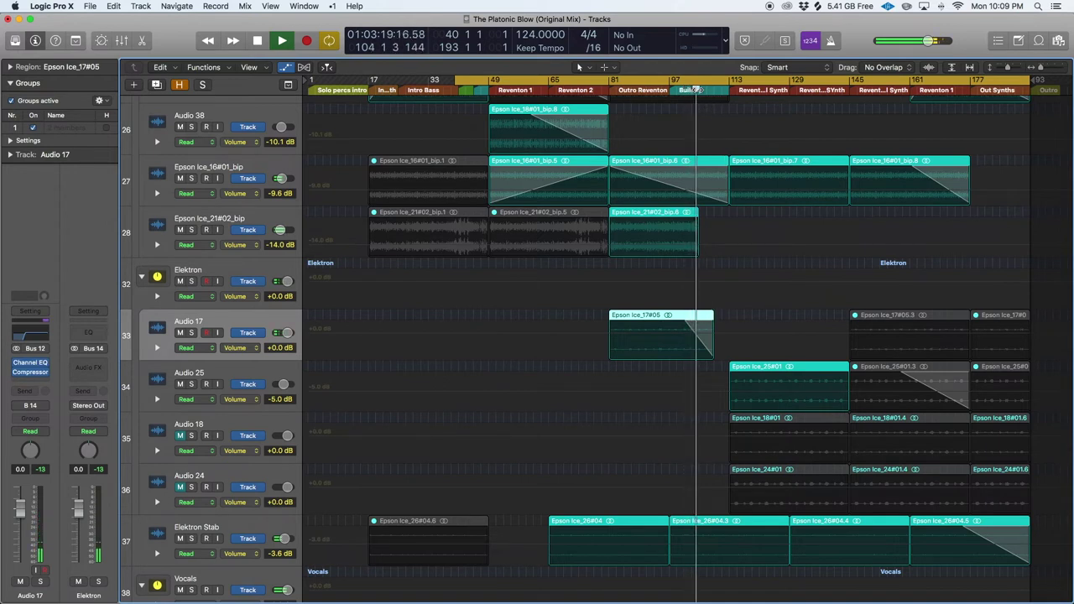
drag(696, 90, 669, 92)
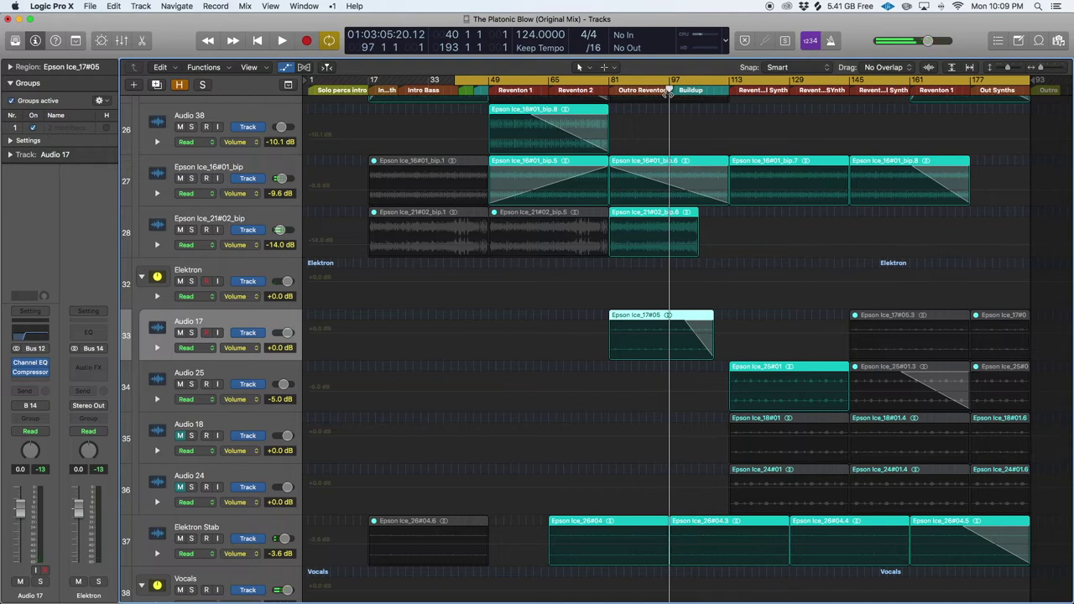
key(ctrl+m)
drag(669, 90, 657, 90)
key(space)
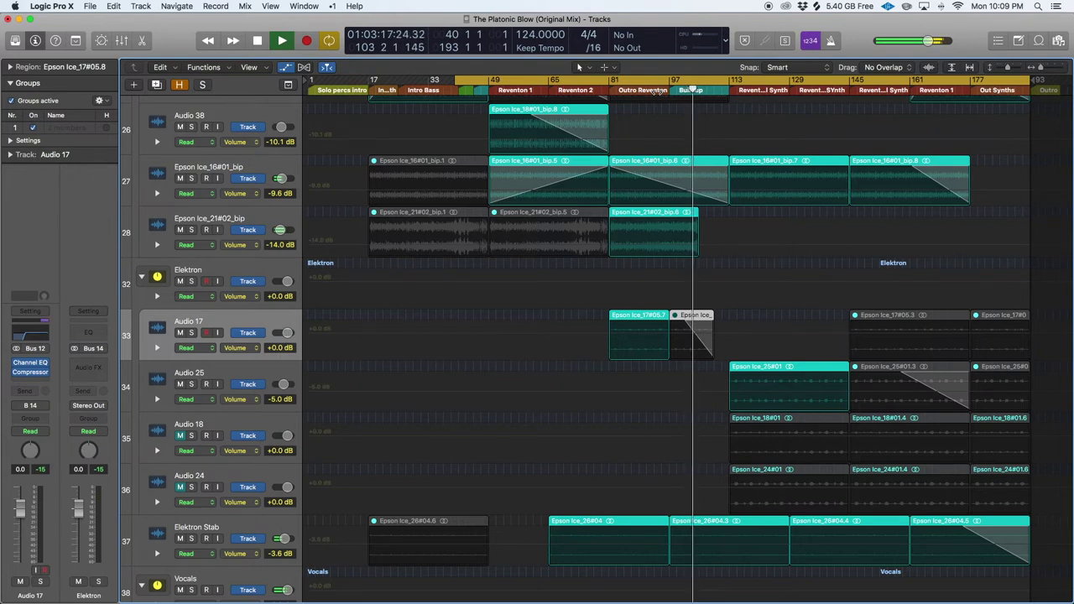
Step: Listen to the vocals through the Buildup into Reventon + Cool Synth, select the Tom Lyric 19 track and stop playback
scroll(661, 91, down, 8)
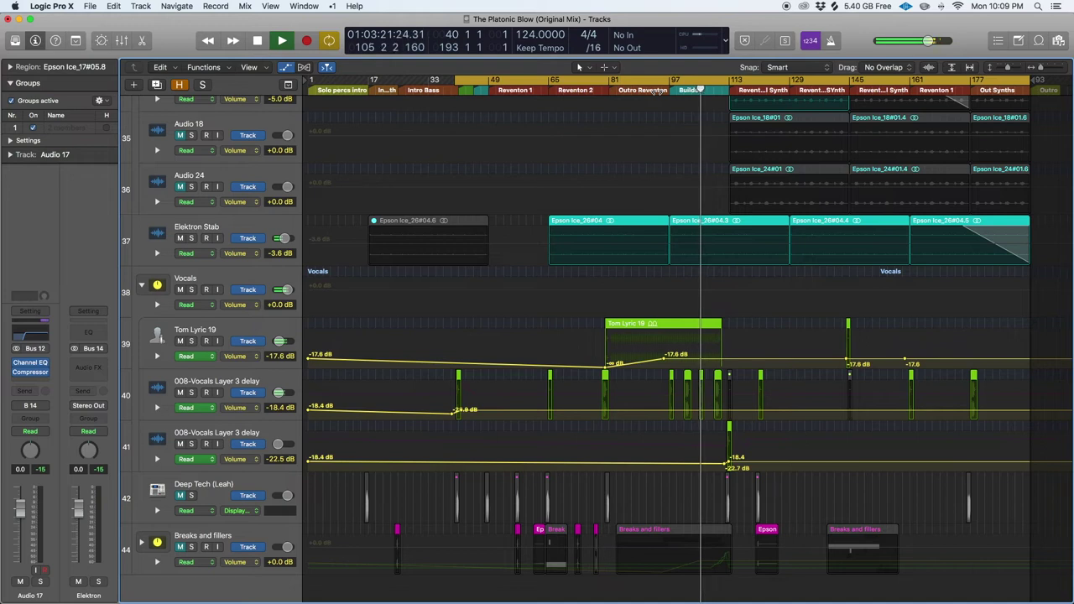
key(super+Right)
key(super+Right)
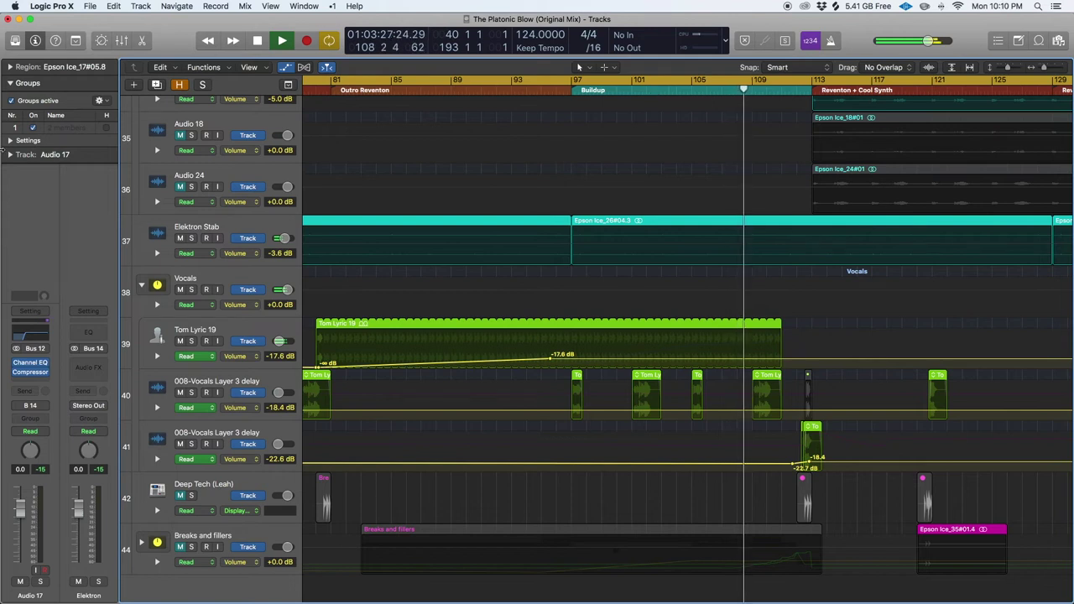
click(226, 327)
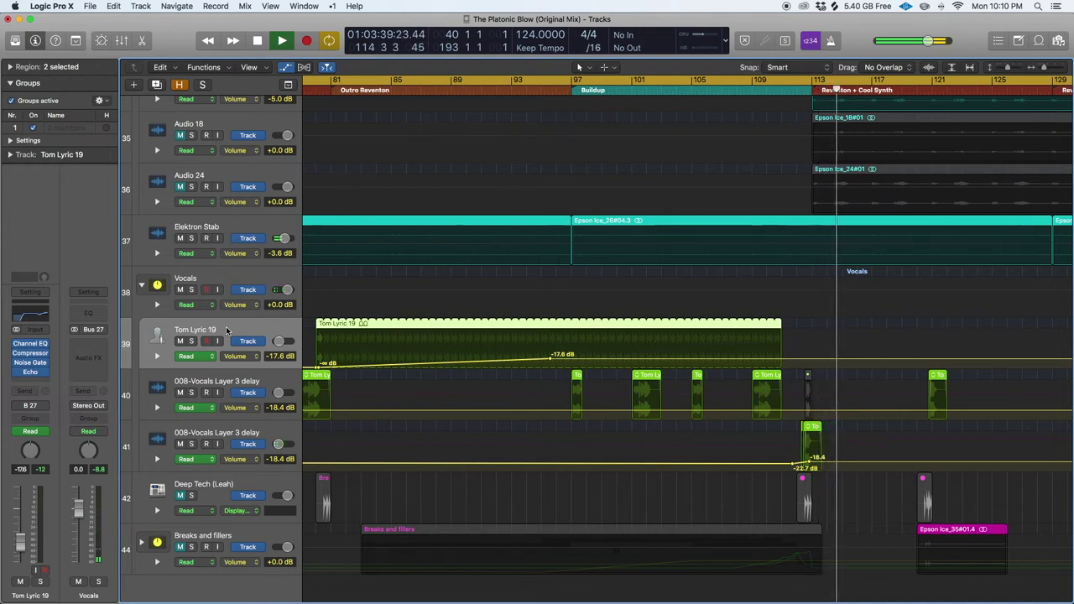
key(space)
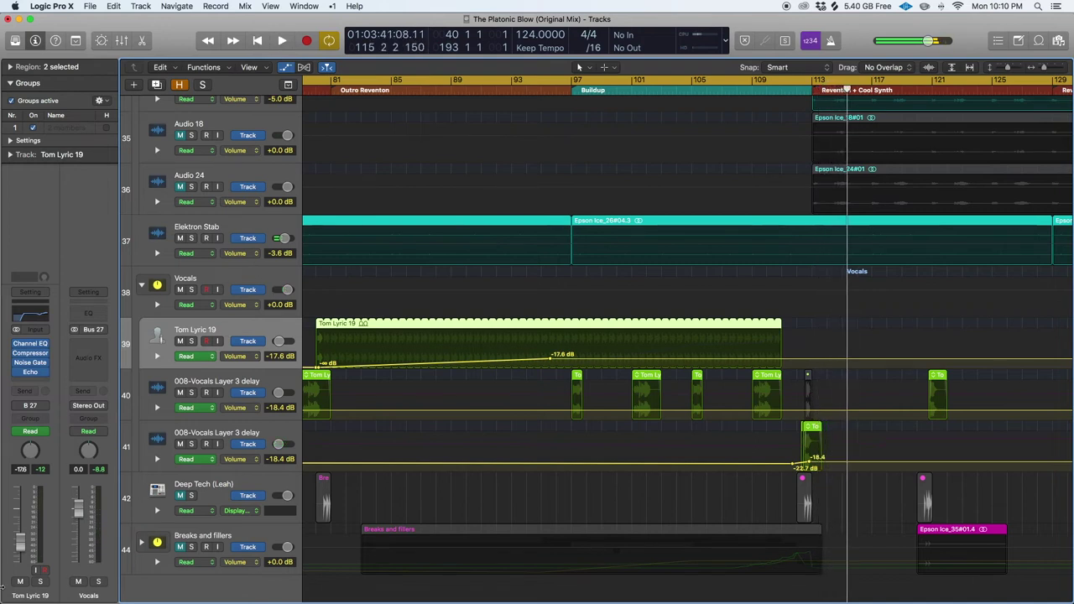
Step: Audition the full mix from bar 80 into Outro Reventon, and stop playback
scroll(532, 199, left, 10)
click(570, 90)
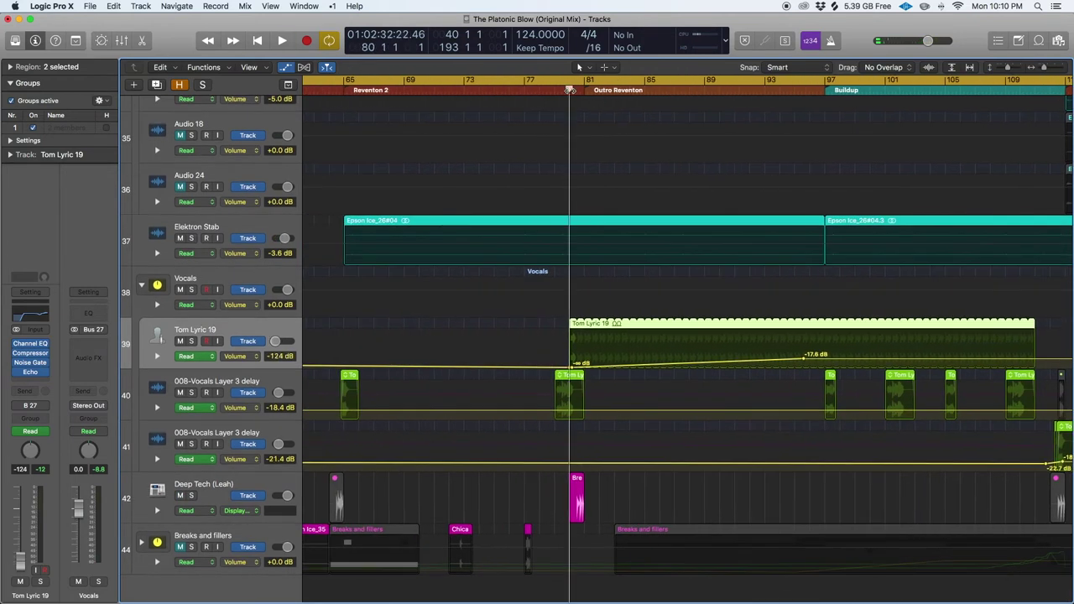
key(space)
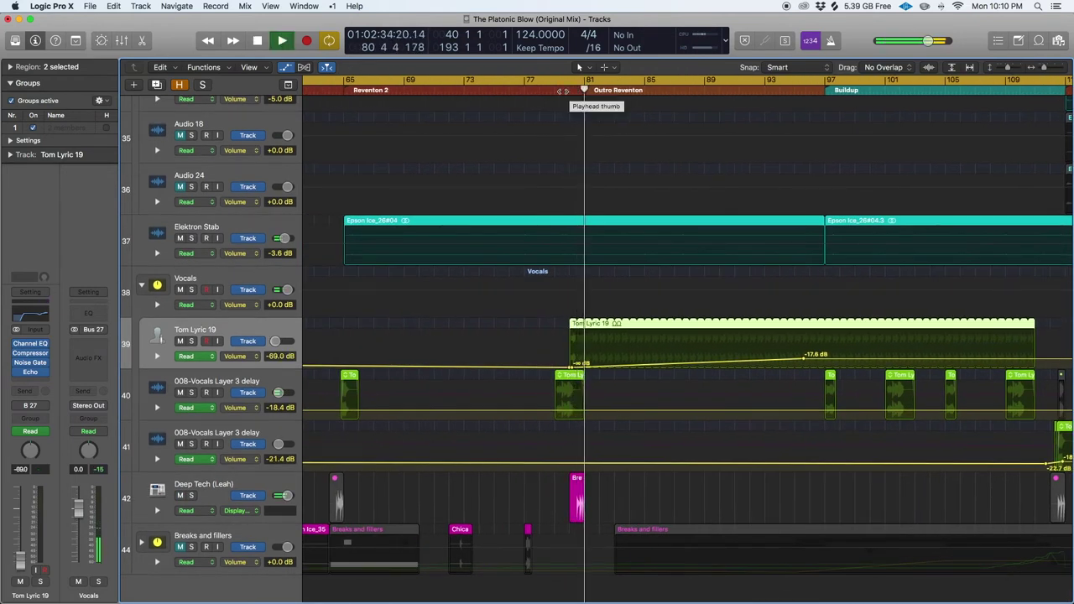
key(space)
Step: Solo the Deep Tech track and audition its Break region at bar 80 with the timeline zoomed in
click(190, 496)
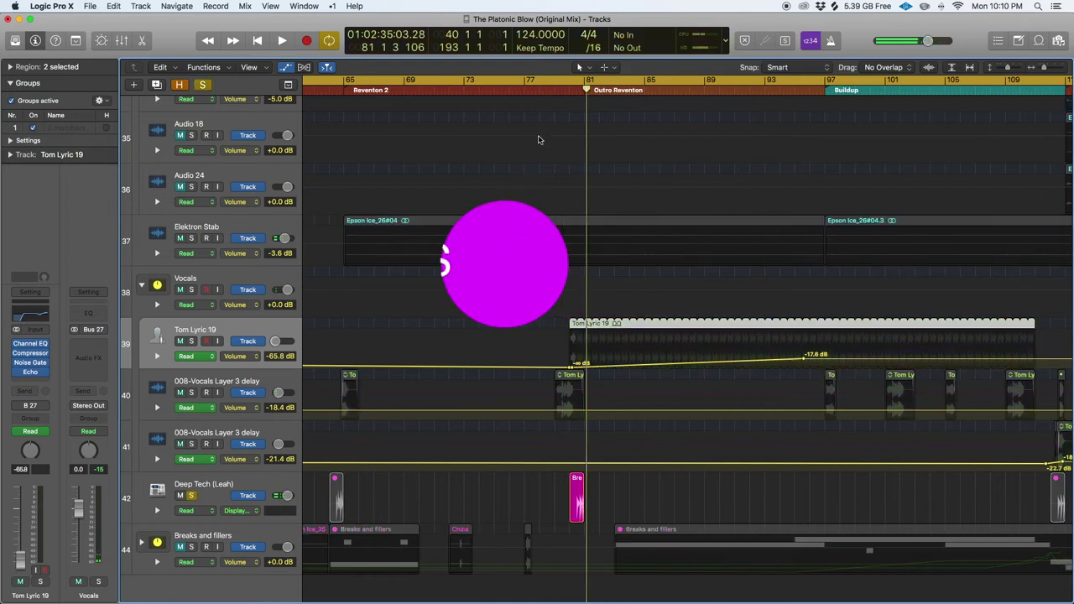
click(568, 92)
key(space)
key(super+Right)
key(super+Right)
key(super+Right)
key(super+Right)
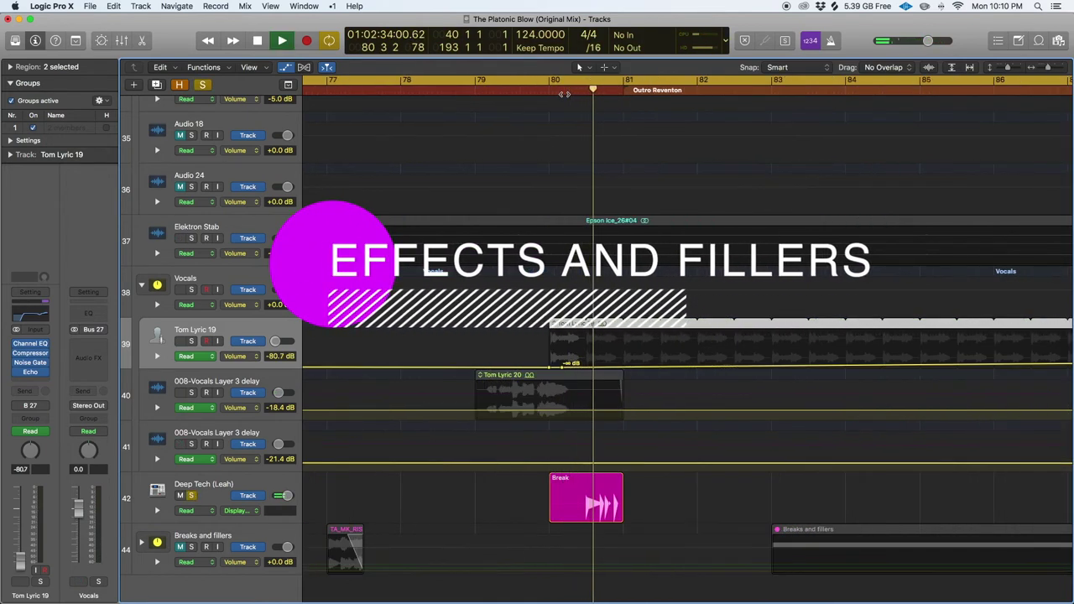
key(space)
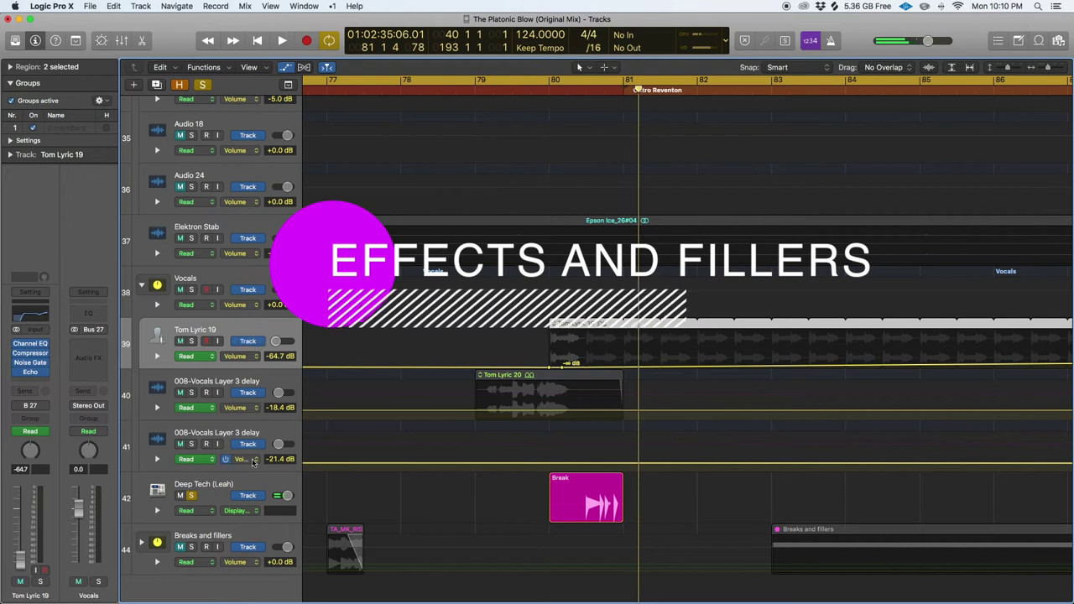
Step: Show the whole arrangement, then play the soloed Deep Tech track from about bar 13, ahead of Intro Synth
scroll(455, 429, left, 10)
scroll(455, 429, left, 10)
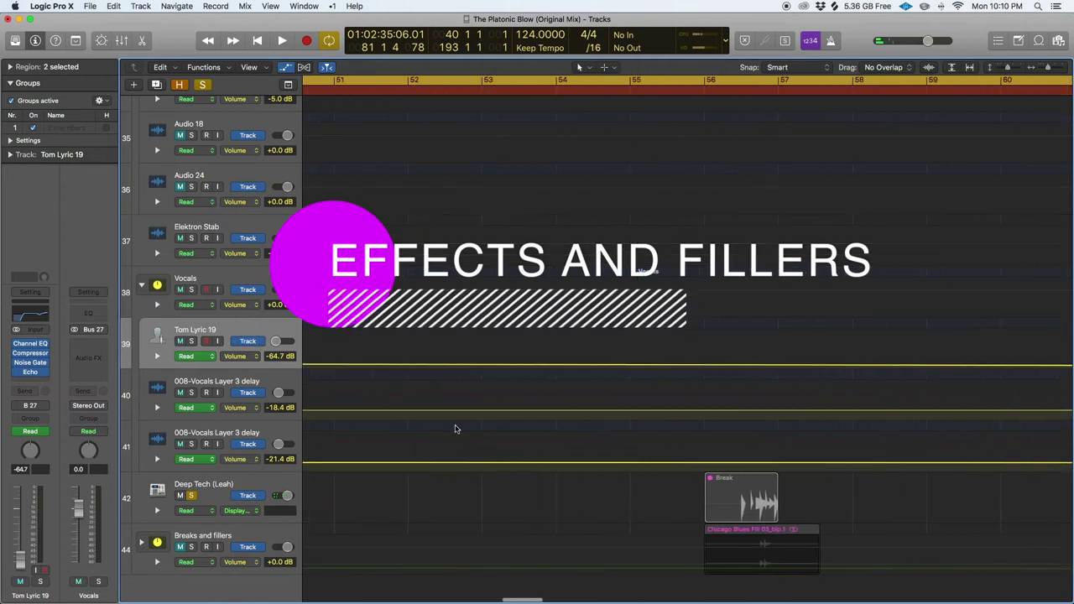
key(z)
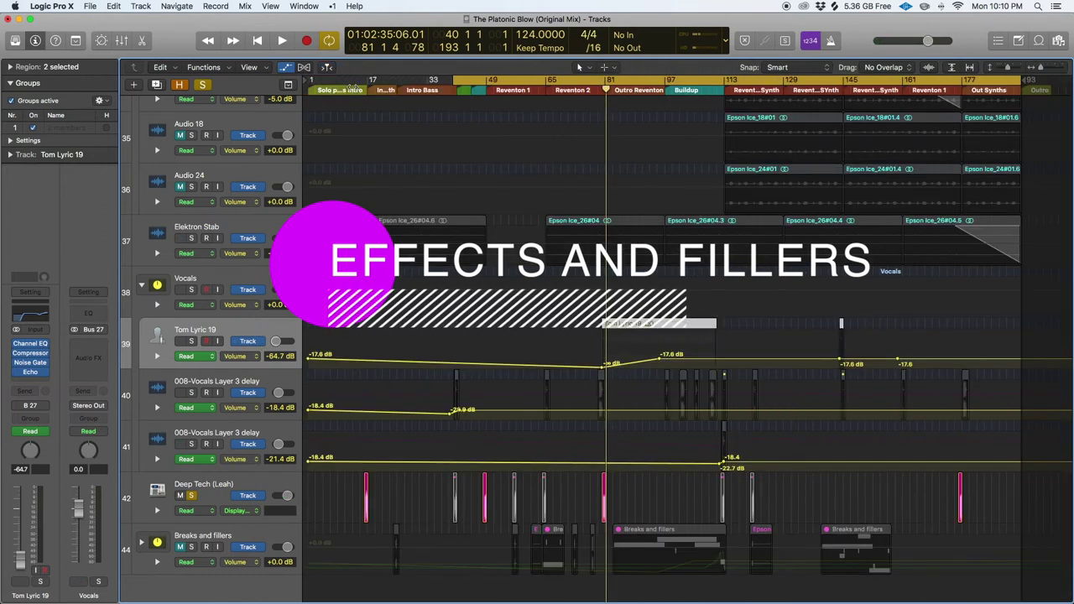
click(356, 89)
key(space)
key(super+Right)
key(super+Right)
key(super+Right)
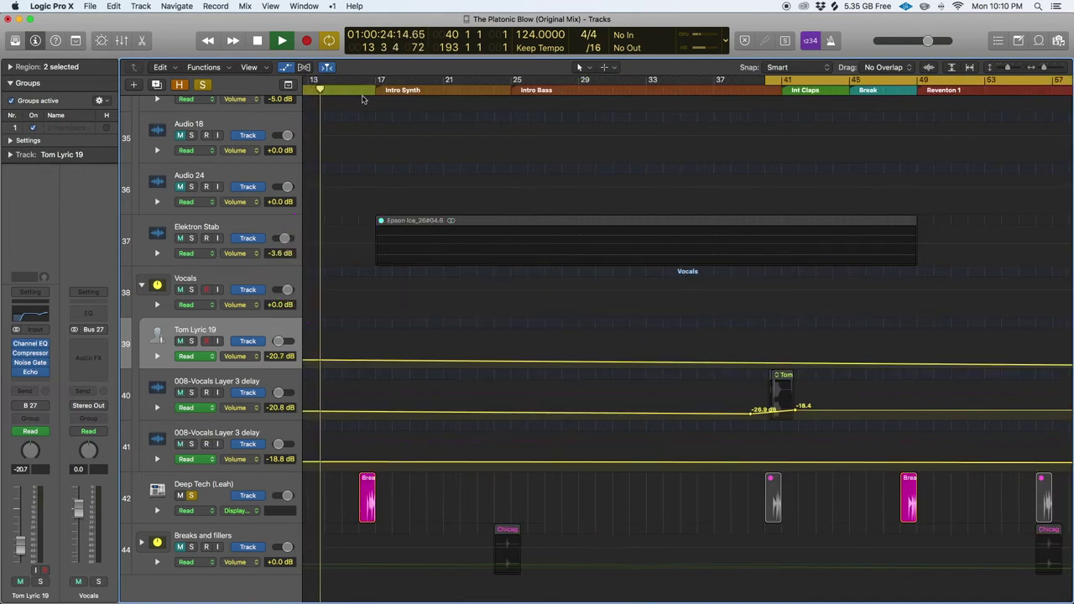
Step: Turn off the solo, audition the Deep Tech break in the full mix from about bar 48, and select its track
click(205, 84)
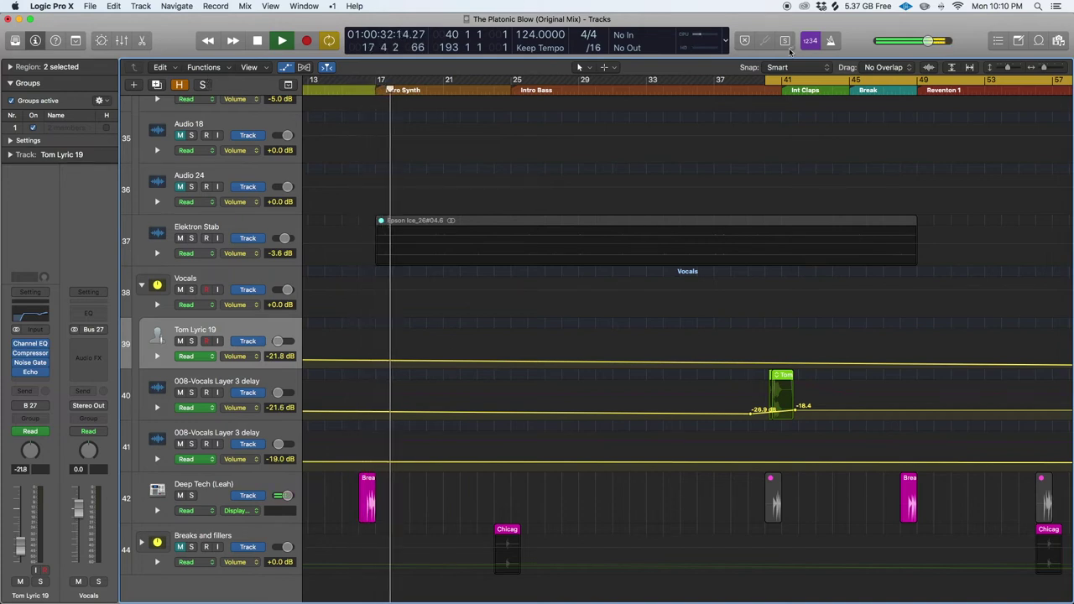
click(901, 94)
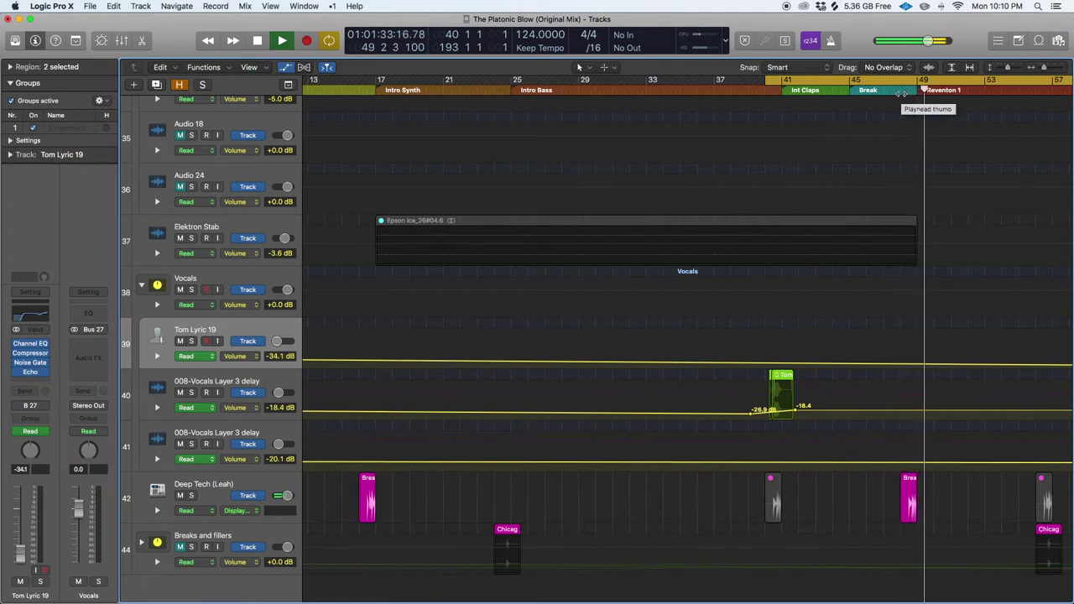
click(246, 480)
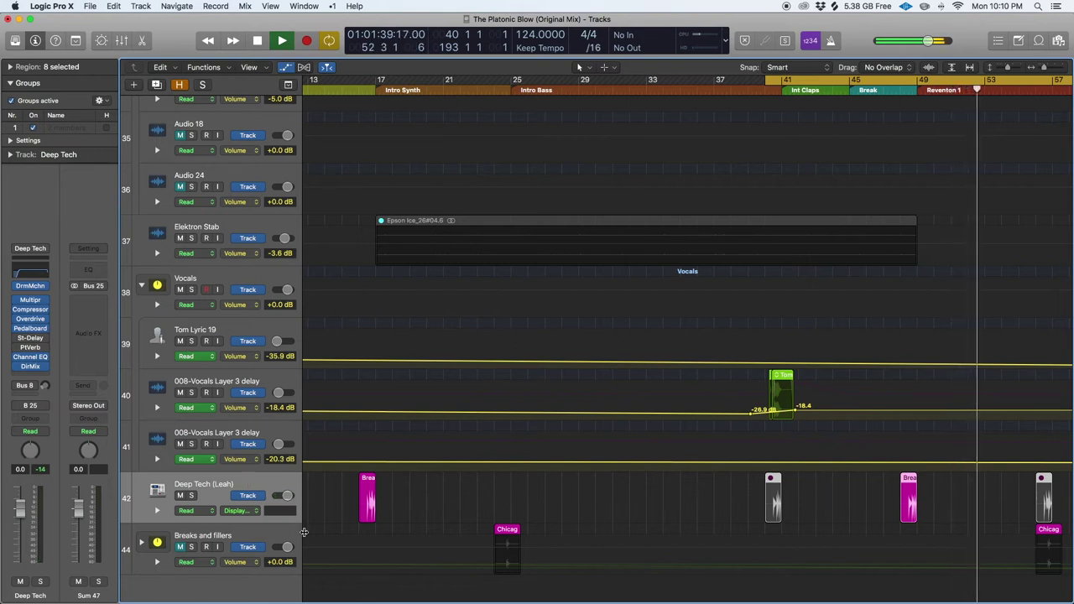
Step: Stop playback, expand the Breaks and fillers stack, fit the whole arrangement in view and hide the track automation
key(space)
click(246, 533)
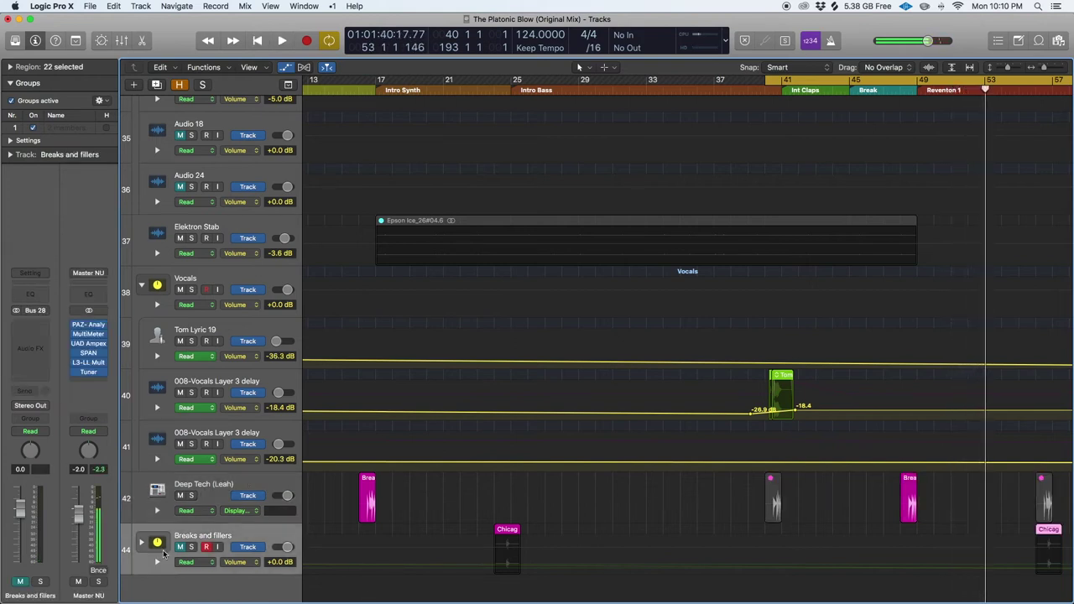
click(142, 542)
scroll(272, 510, down, 10)
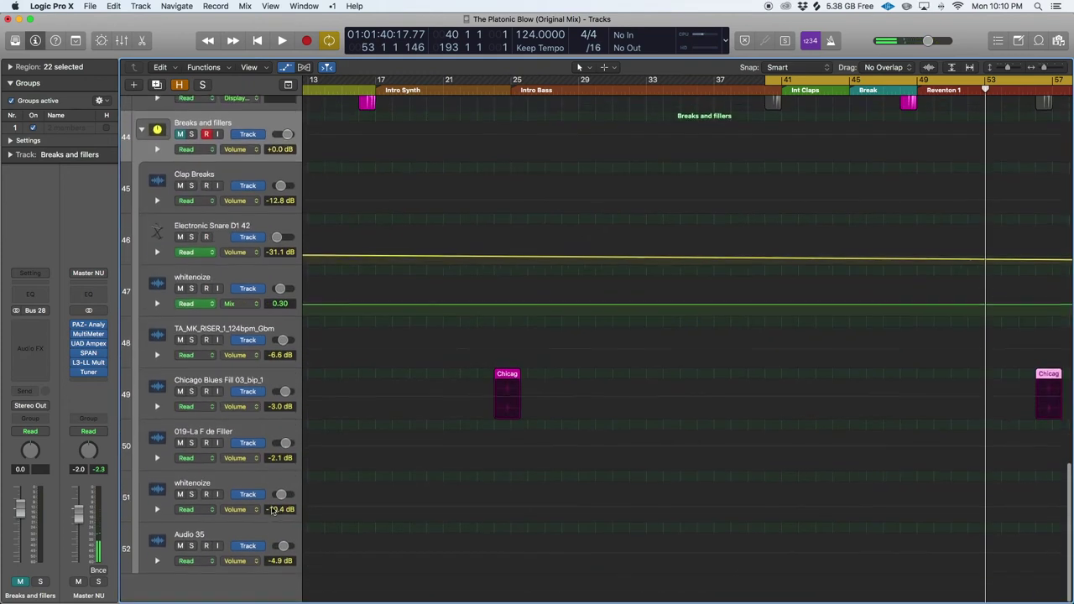
key(z)
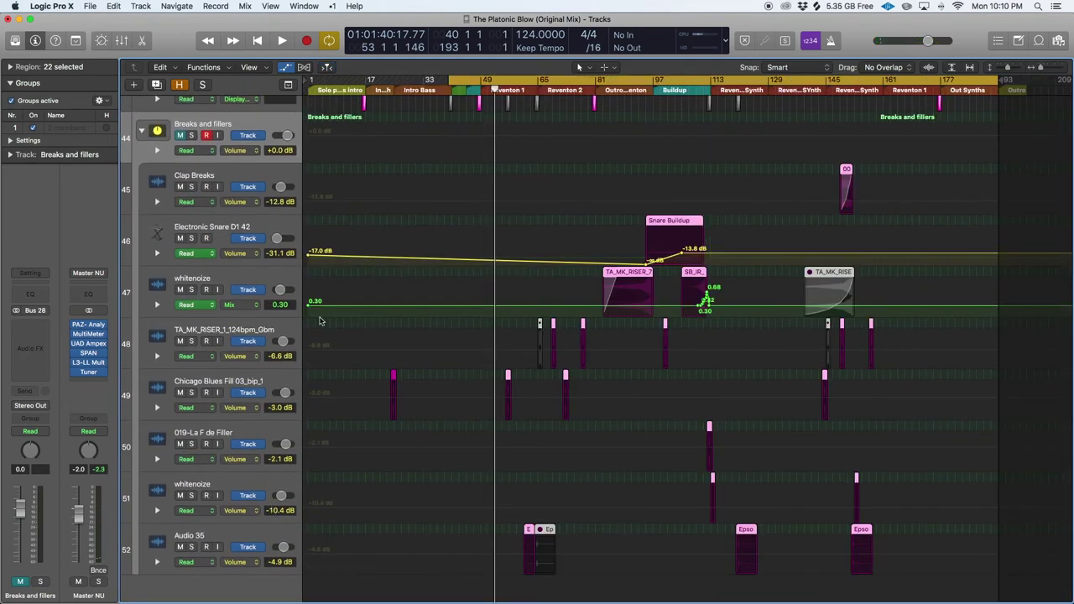
key(a)
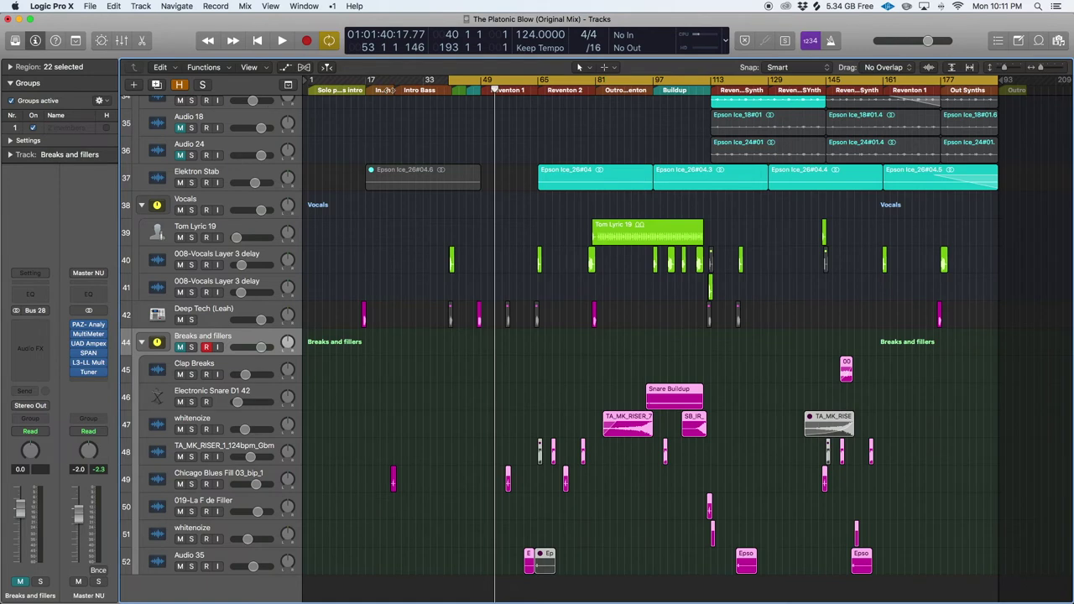
Step: Solo the Breaks and fillers stack, play from shortly before bar 25, and select the Chicago Blues Fill 03_bip_1 track
click(191, 347)
double_click(385, 92)
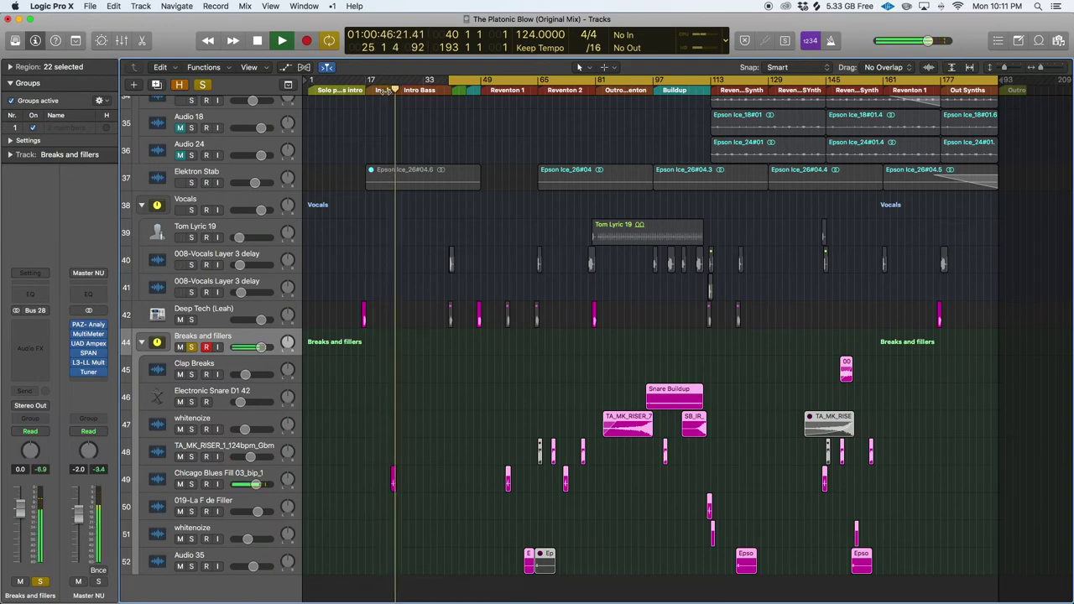
click(230, 476)
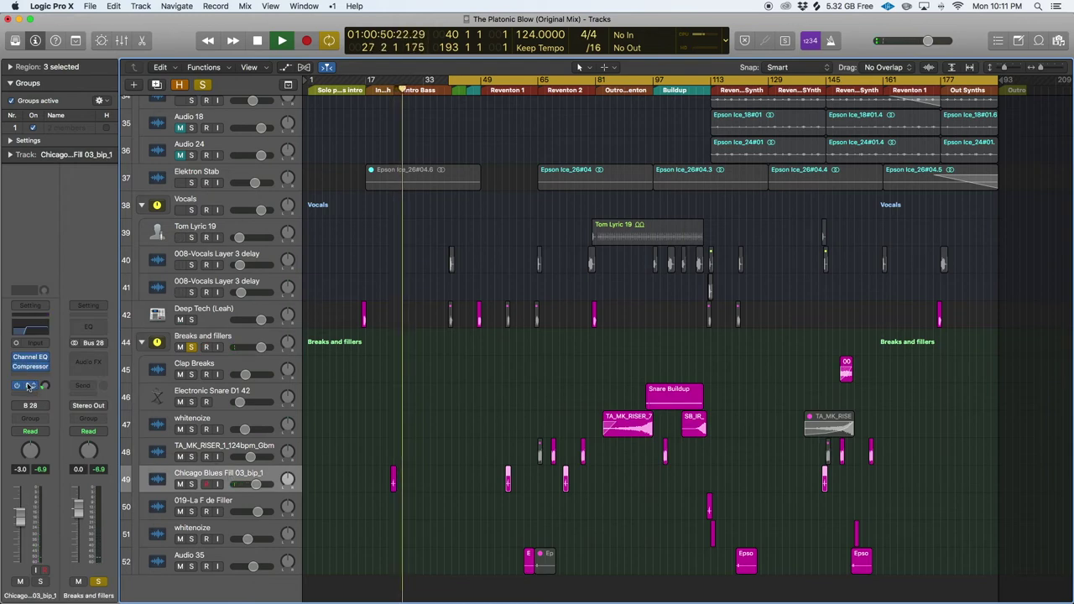
Step: Show the mixer, replay the Chicago Blues fill, and inspect the Long verb channel's Space Designer settings before closing the plug-in
key(x)
click(389, 90)
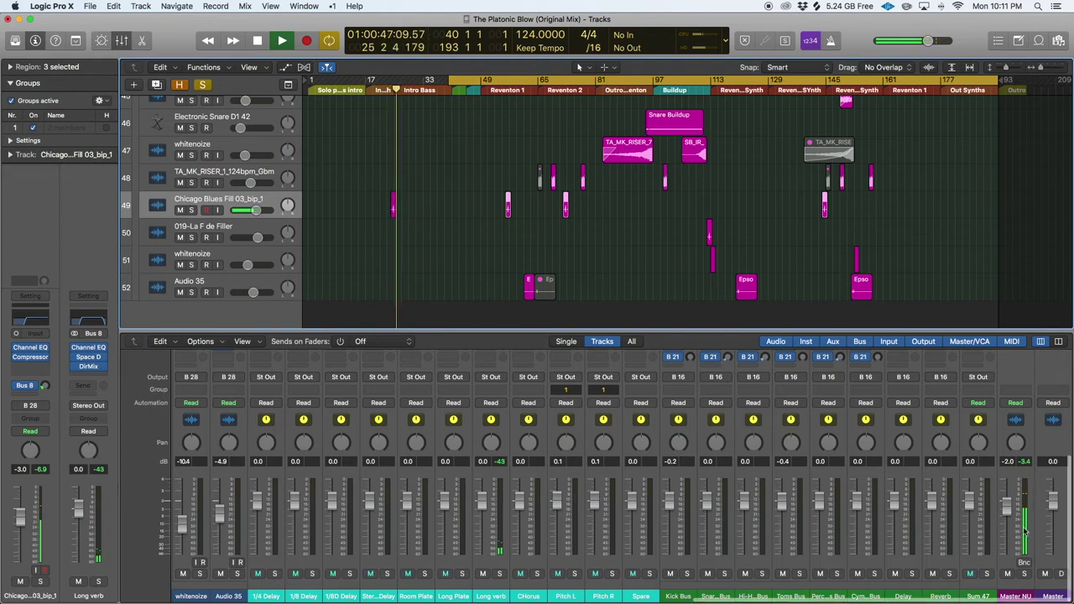
scroll(520, 480, up, 5)
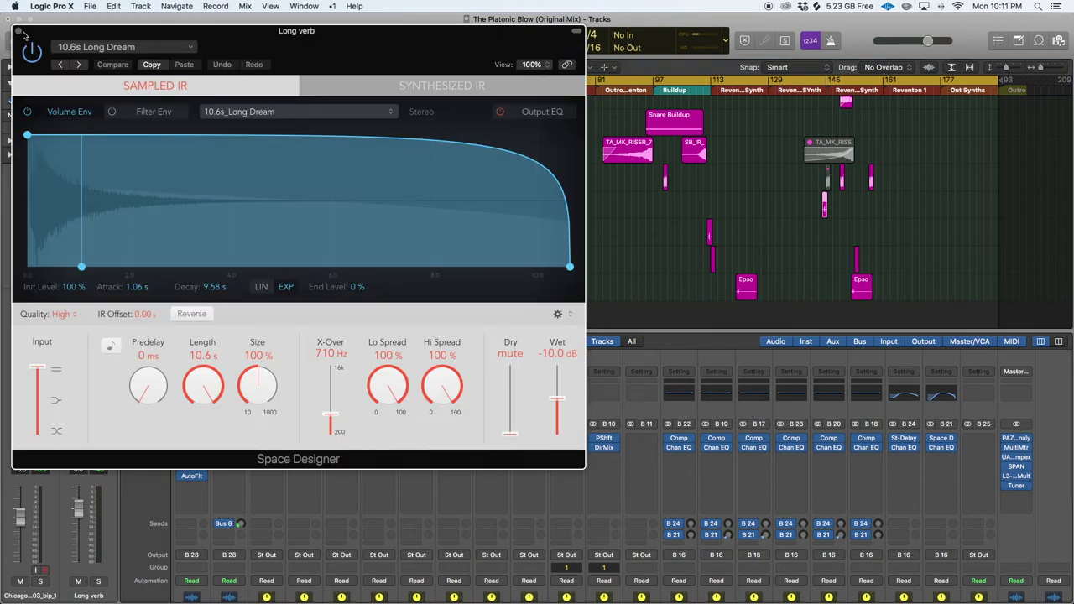
click(17, 32)
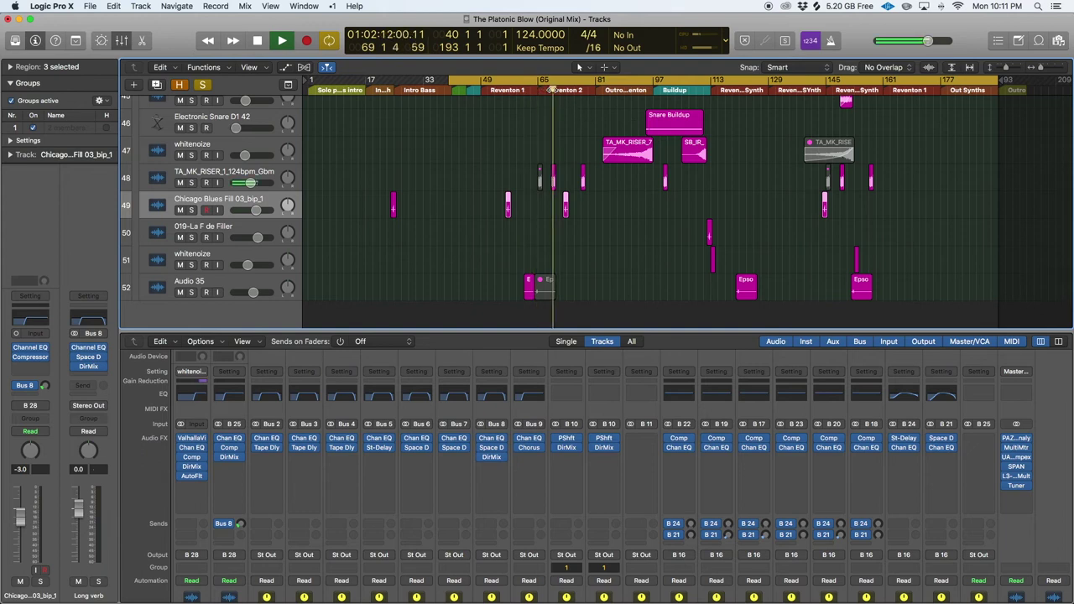
Step: Select the TA_MK_RISER_1 track, stop playback, and open its ValhallaUberMod plug-in without authorizing it
click(229, 175)
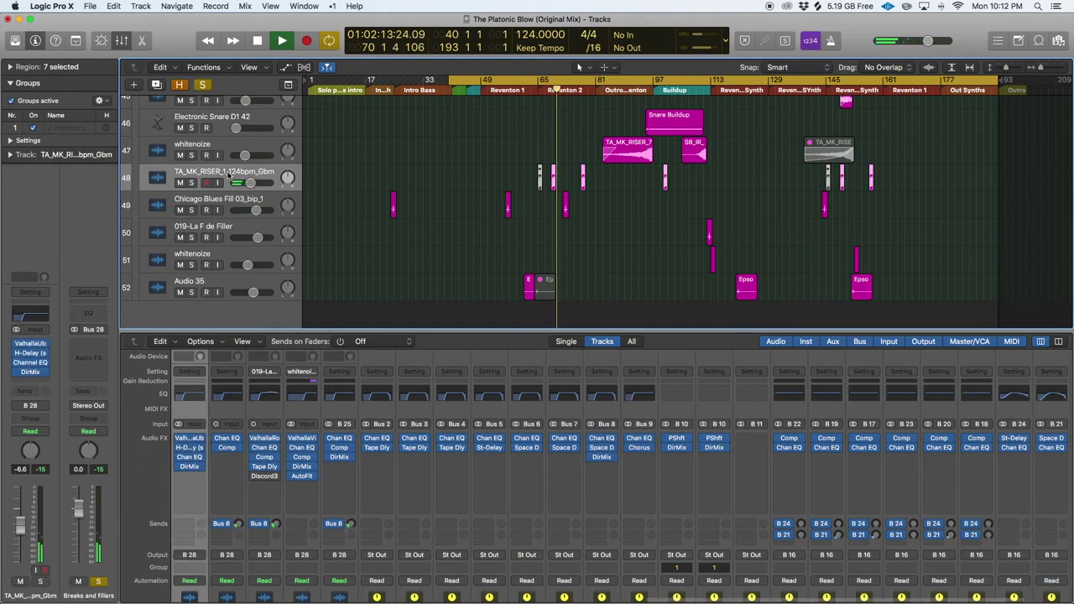
key(space)
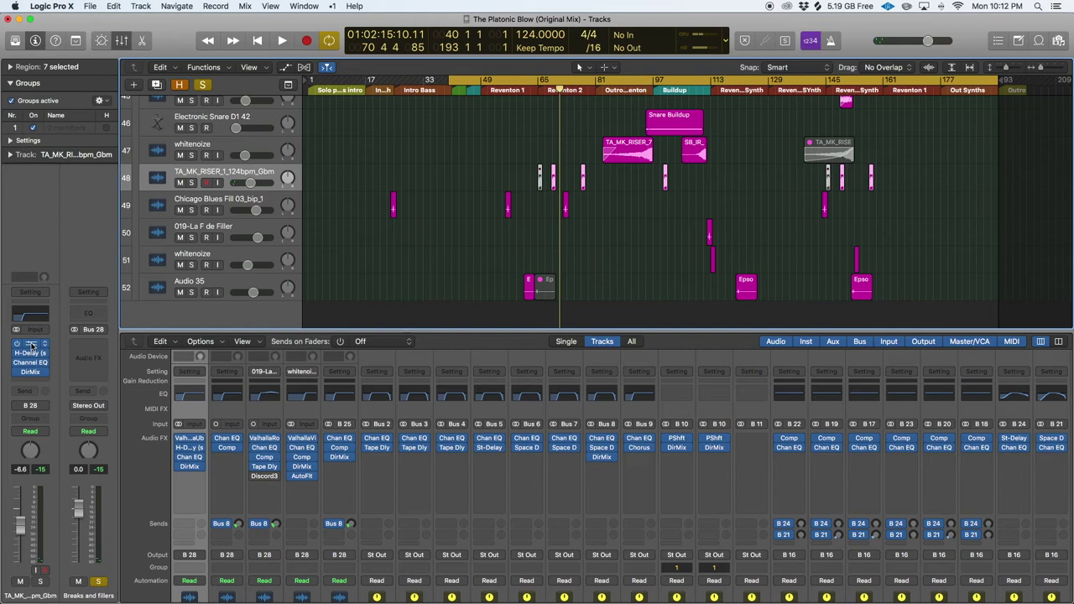
click(32, 346)
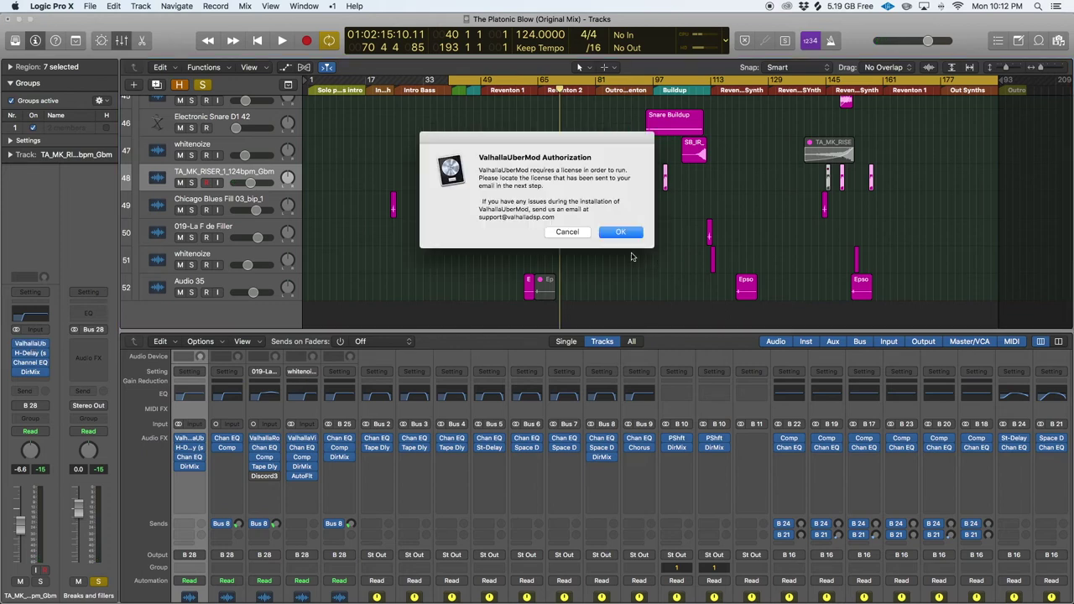
click(619, 233)
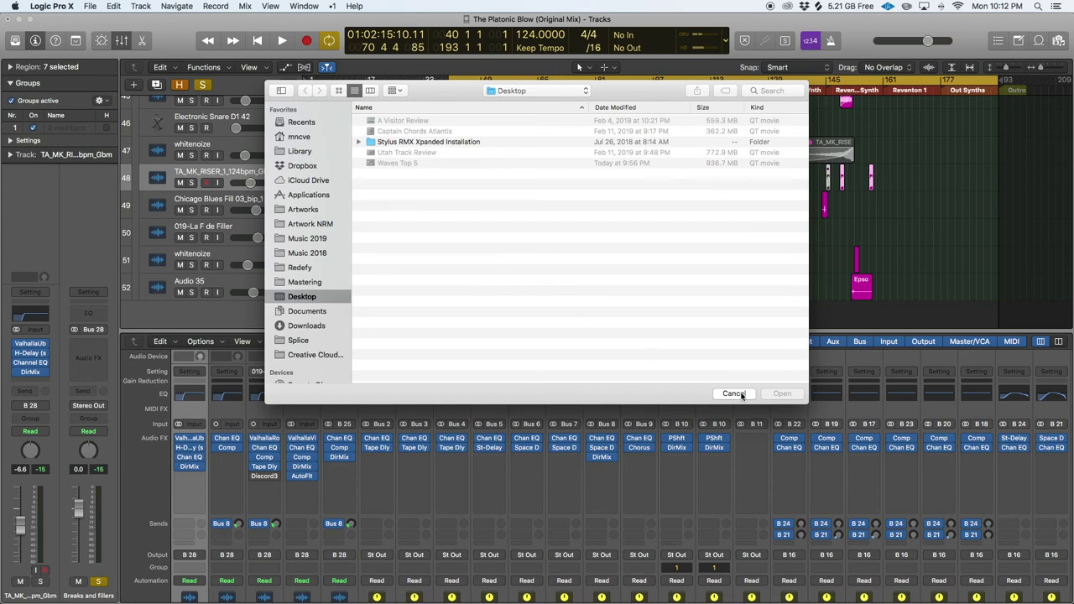
click(734, 393)
click(568, 215)
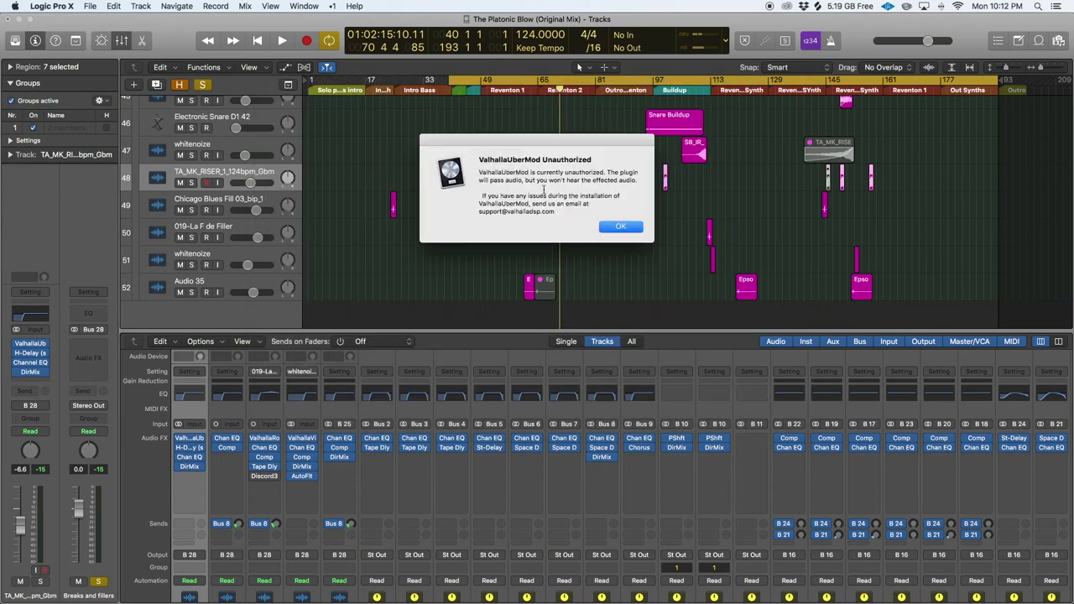
click(620, 228)
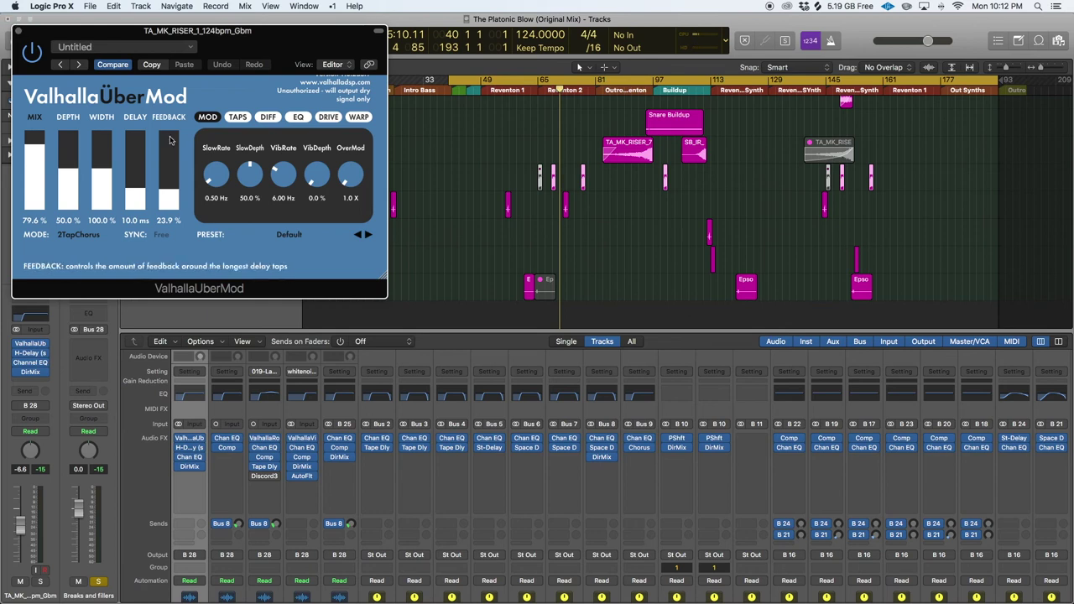
Step: Replay the TA_MK_RISER_1 effect near bar 69, close ValhallaUberMod, and inspect the track's H-Delay Ping Pong settings
click(551, 93)
key(space)
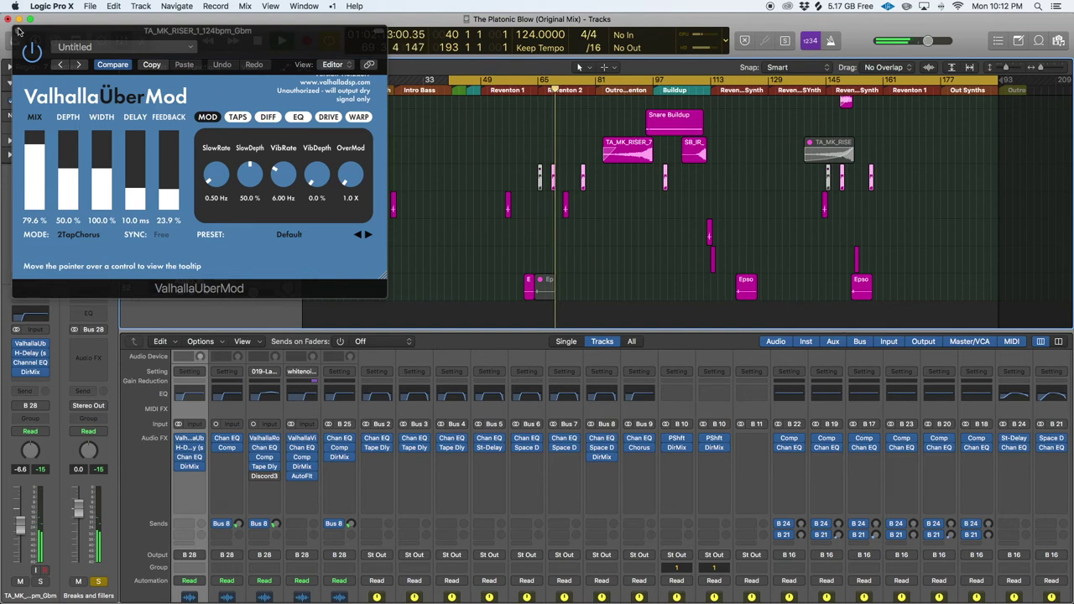
click(20, 30)
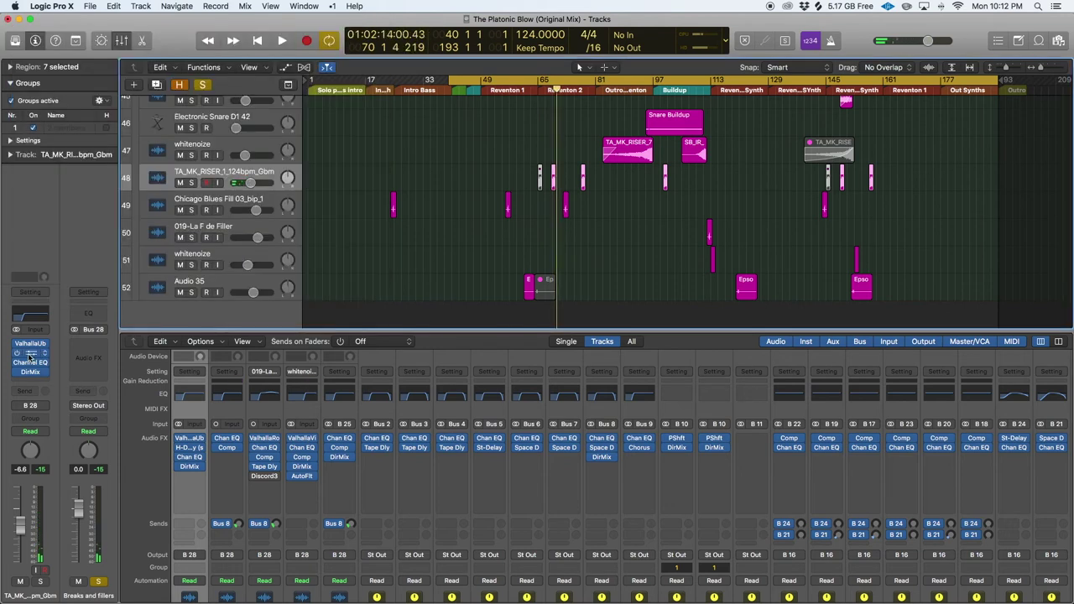
click(29, 354)
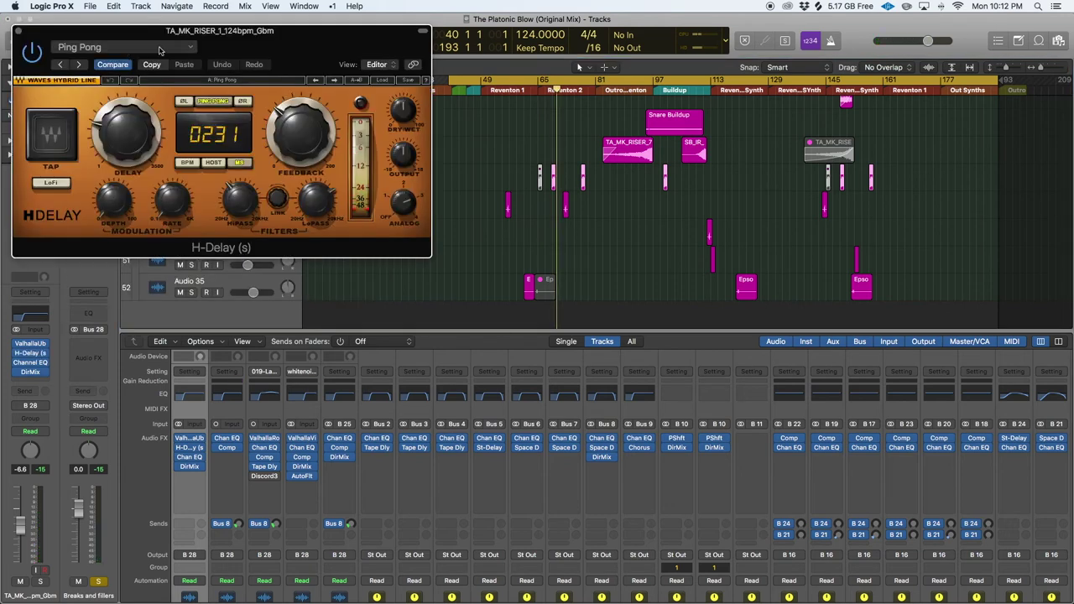
click(18, 33)
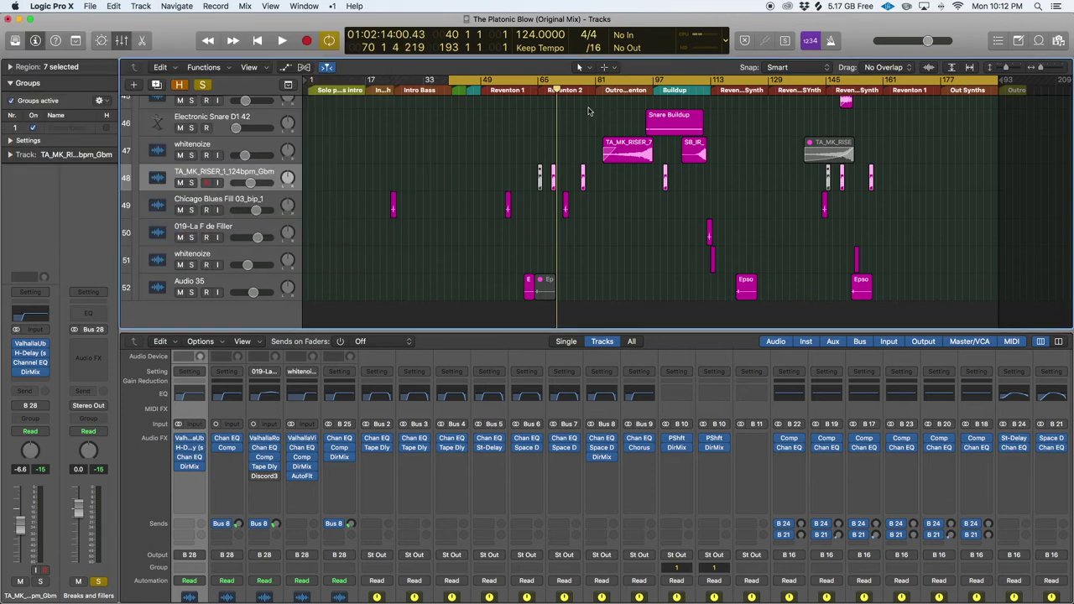
Step: Audition the TA_MK_RISER_1 effect from just before bar 77
key(super+Right)
key(super+Right)
key(super+Right)
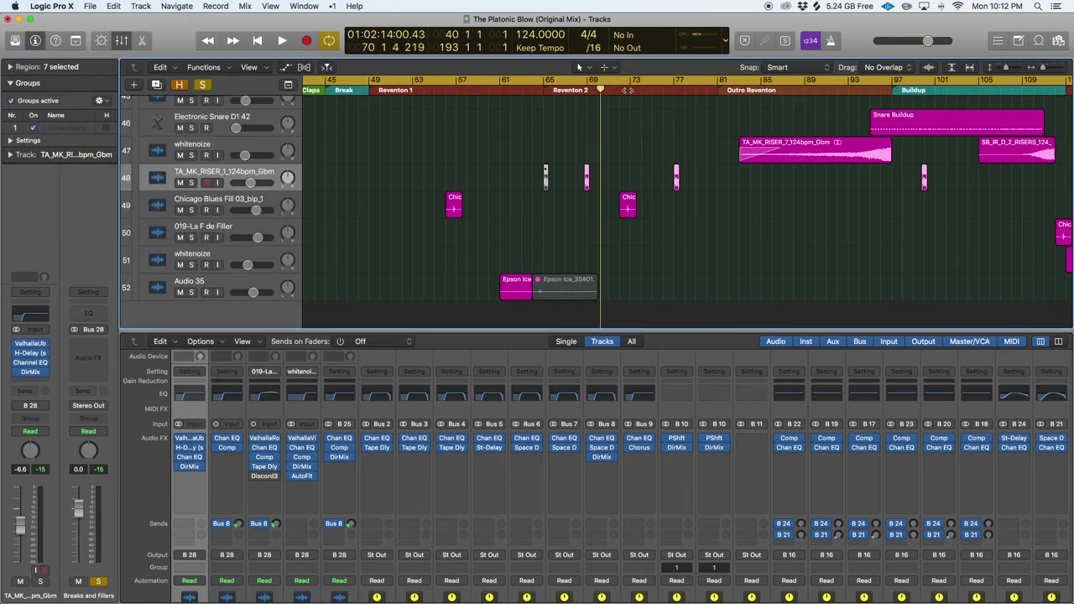
double_click(671, 93)
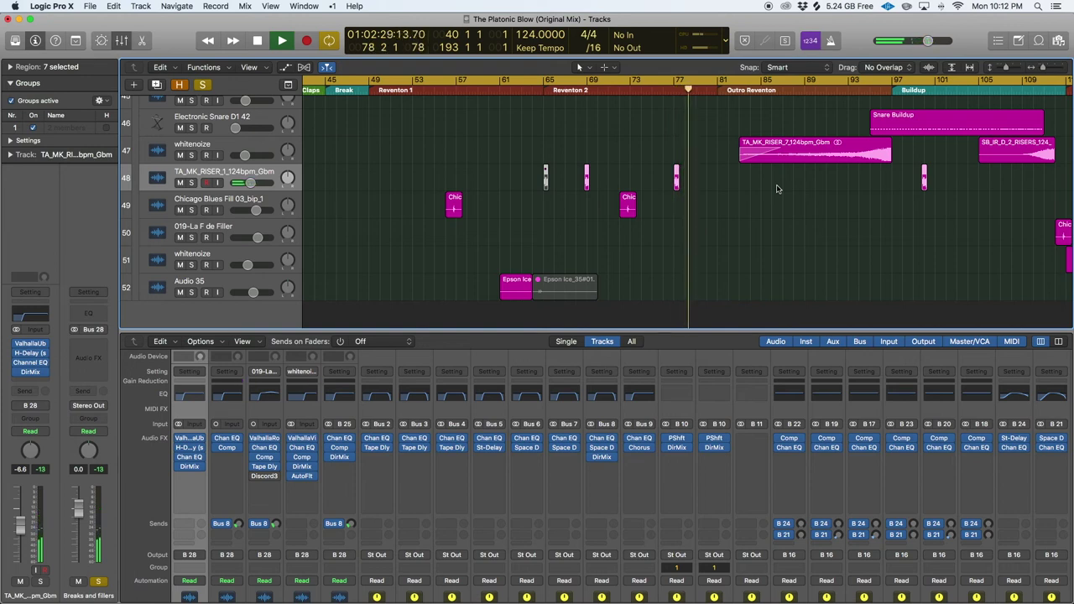
Step: Audition the whitenoise track's TA_MK_RISER_7 region from about bar 88 towards the Buildup
key(super+Right)
key(super+Right)
key(super+Right)
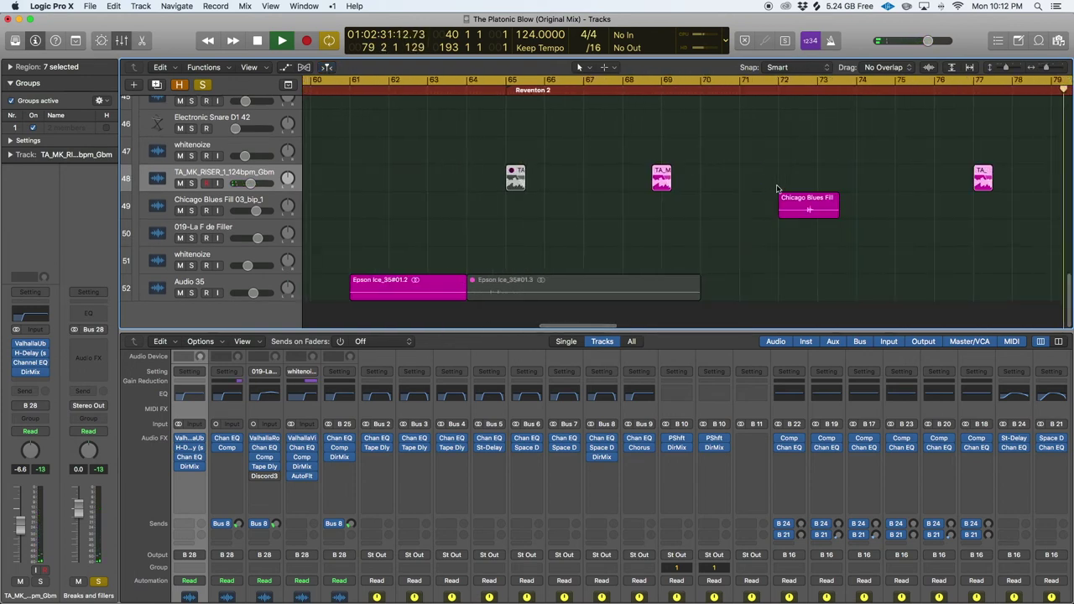
scroll(629, 151, right, 10)
key(space)
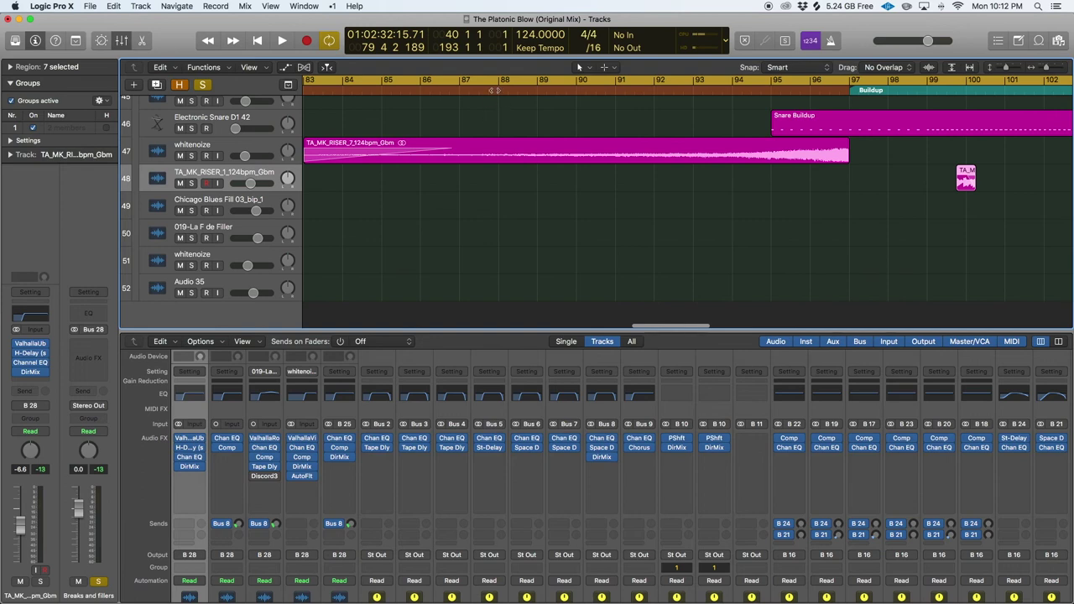
key(space)
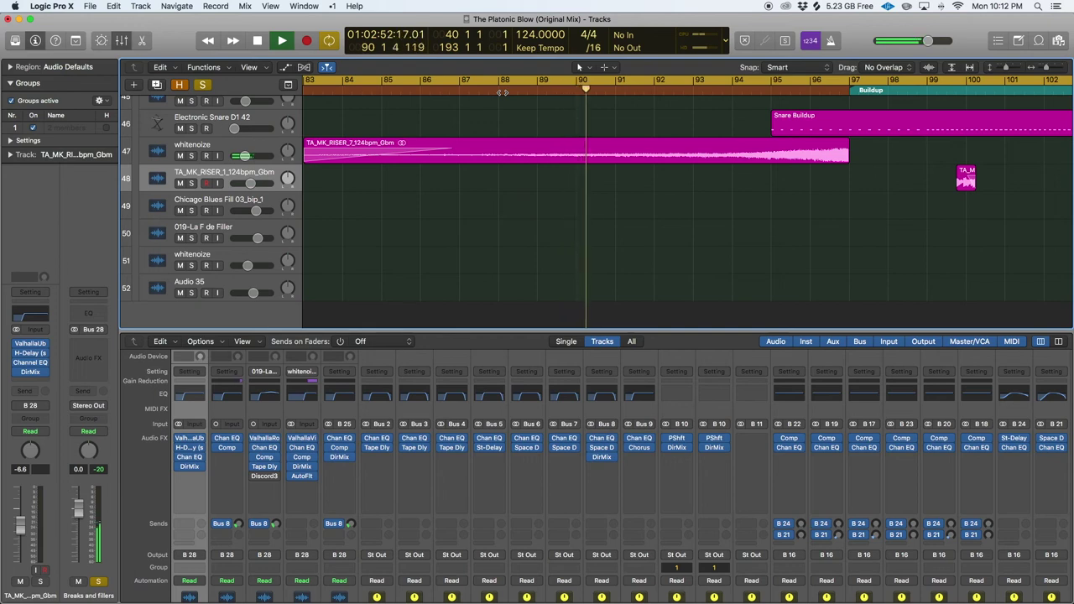
Step: Select the Electronic Snare track and audition the Snare Buildup from just before bar 100, and the fillers from about bar 110
scroll(768, 163, right, 10)
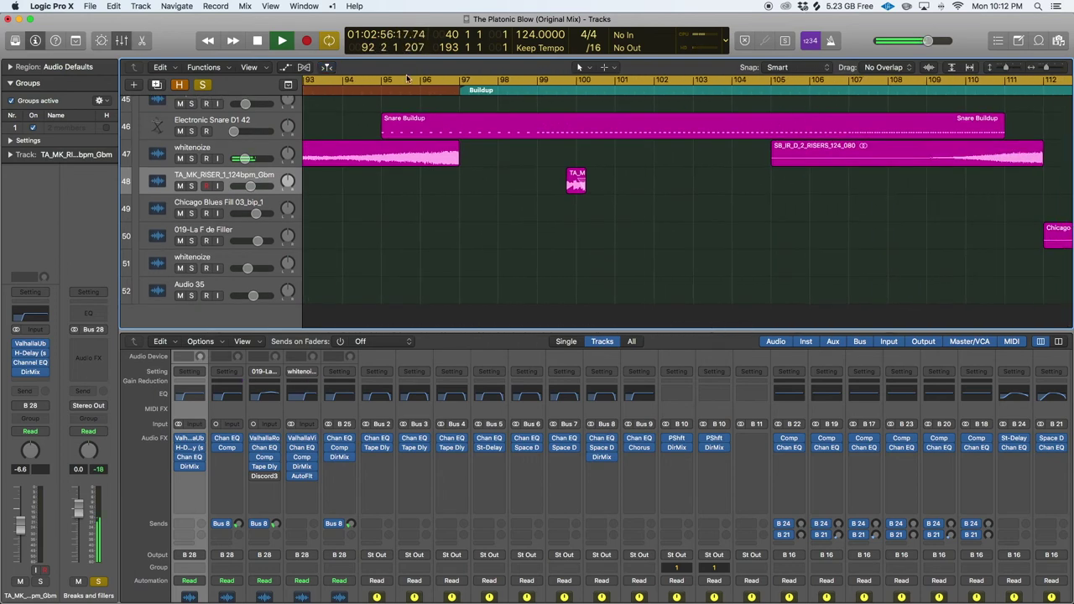
click(237, 126)
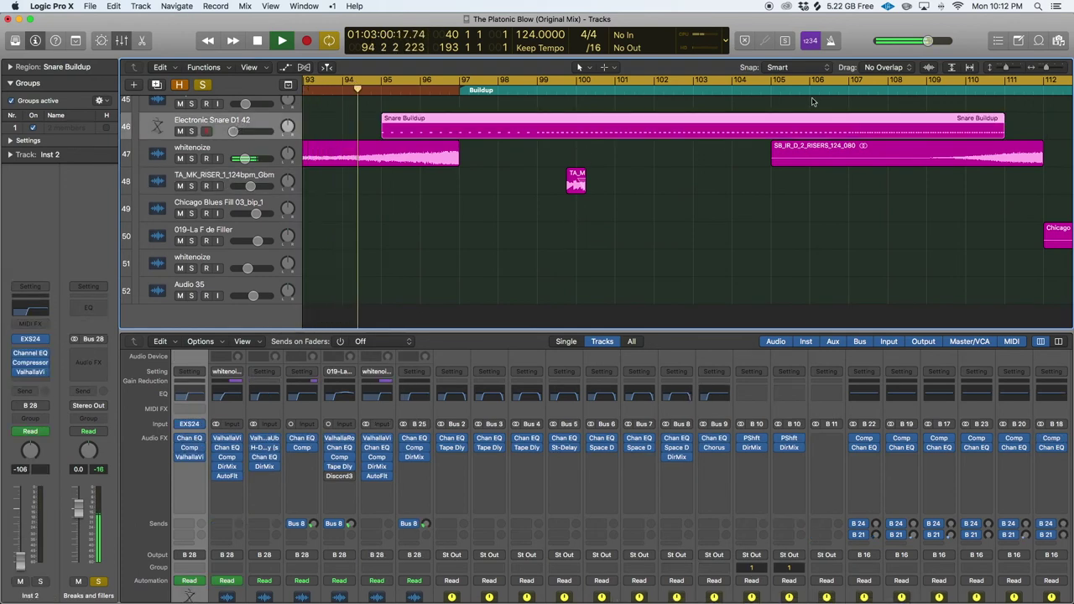
click(565, 91)
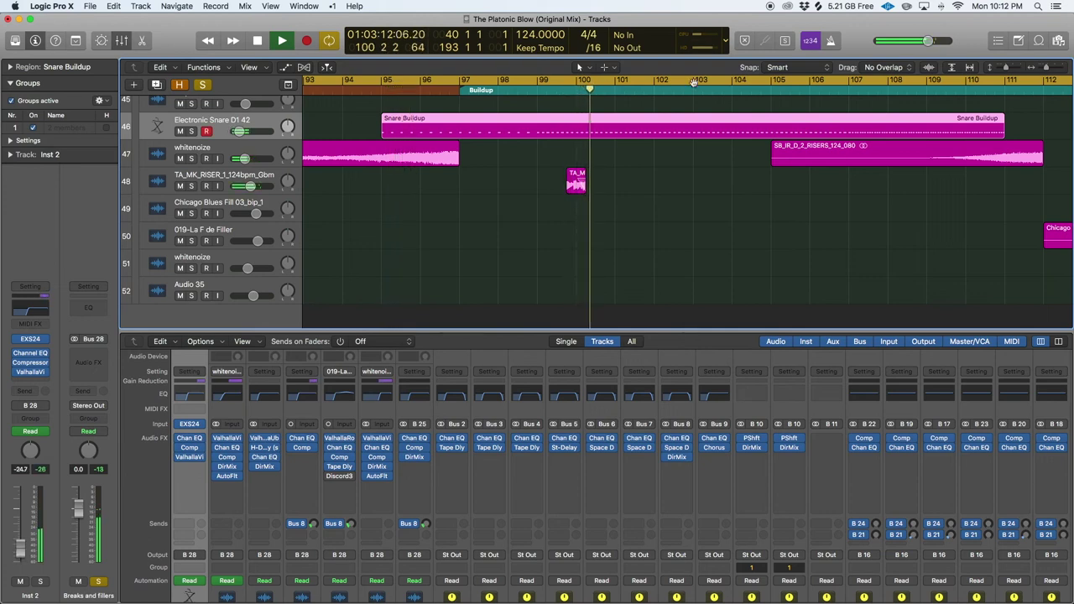
click(976, 92)
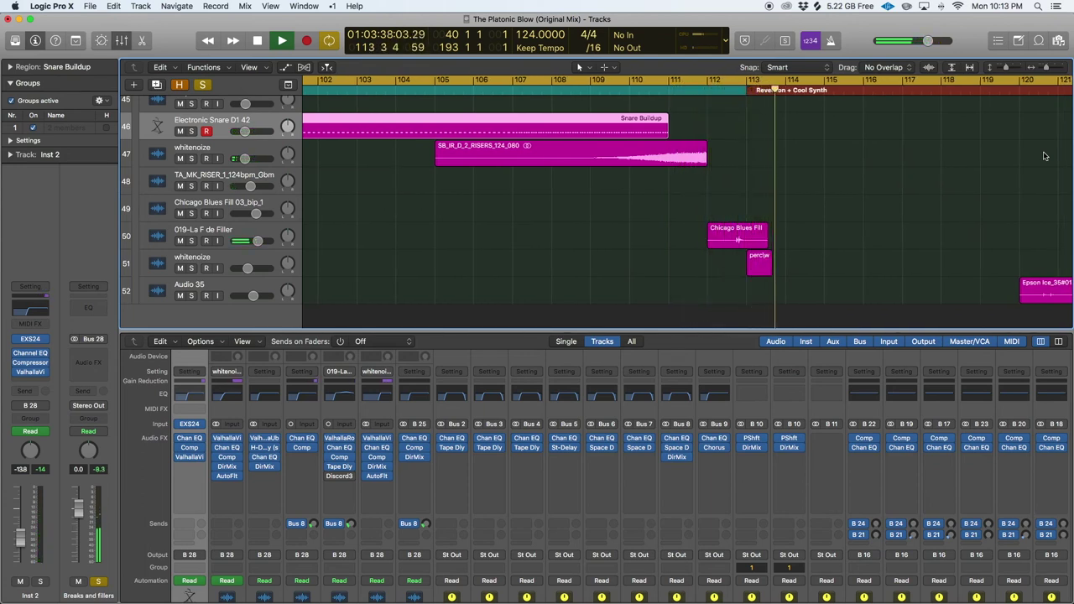
key(space)
Step: Turn off solo mode, set the cycle range from bar 65 to bar 130, and play the full mix
key(z)
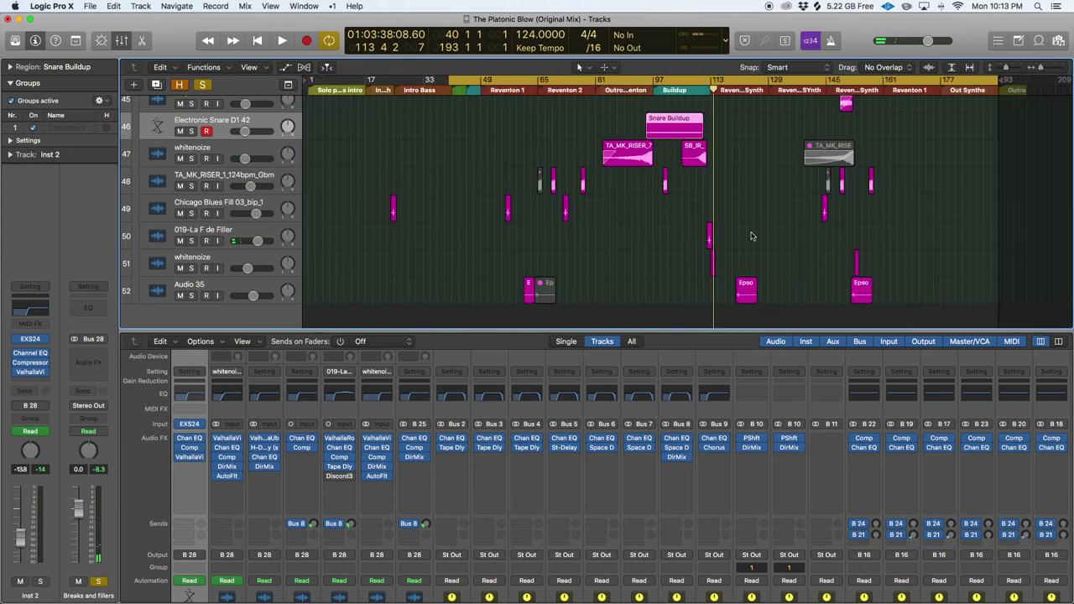
click(202, 85)
scroll(384, 241, up, 10)
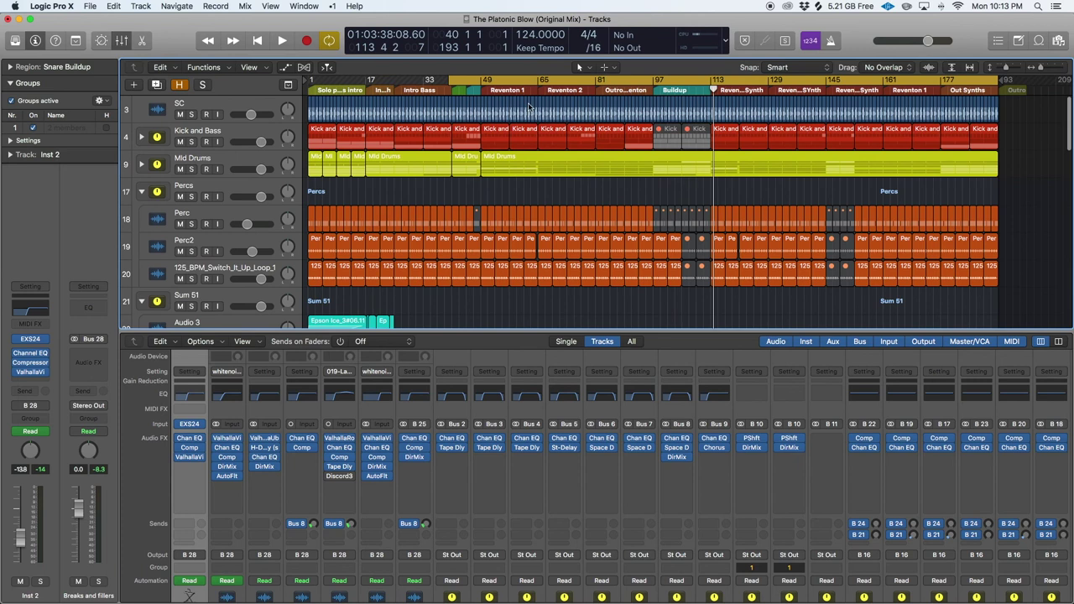
drag(452, 77, 539, 93)
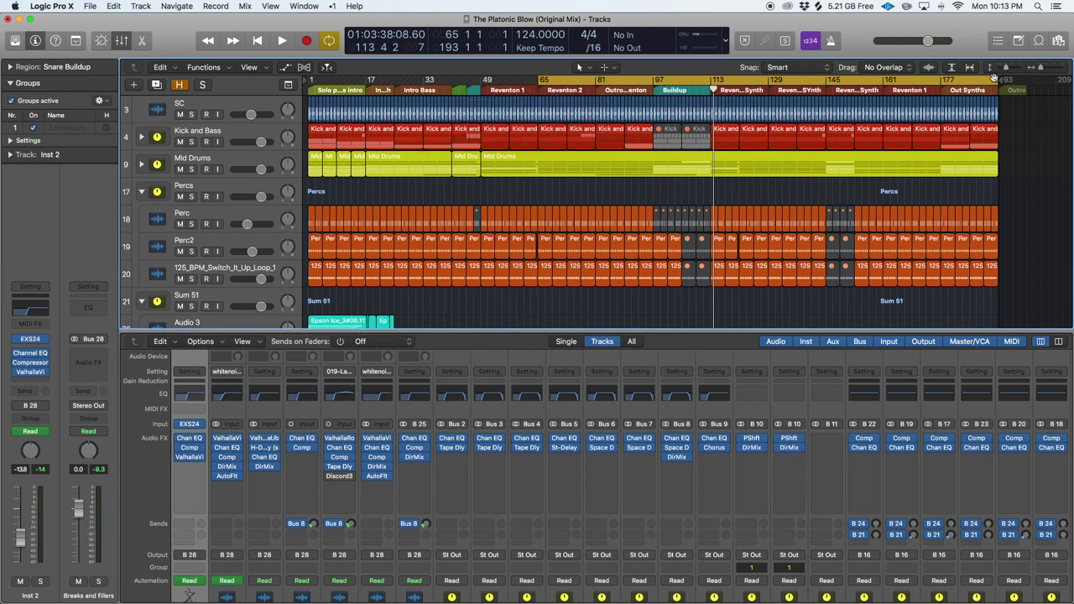
drag(994, 77, 770, 130)
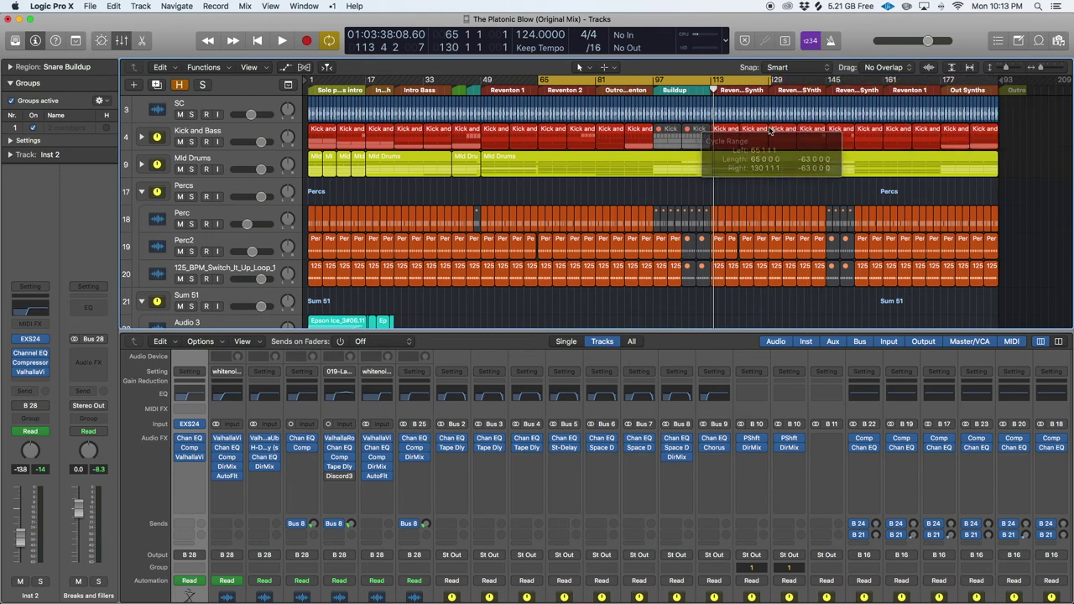
key(space)
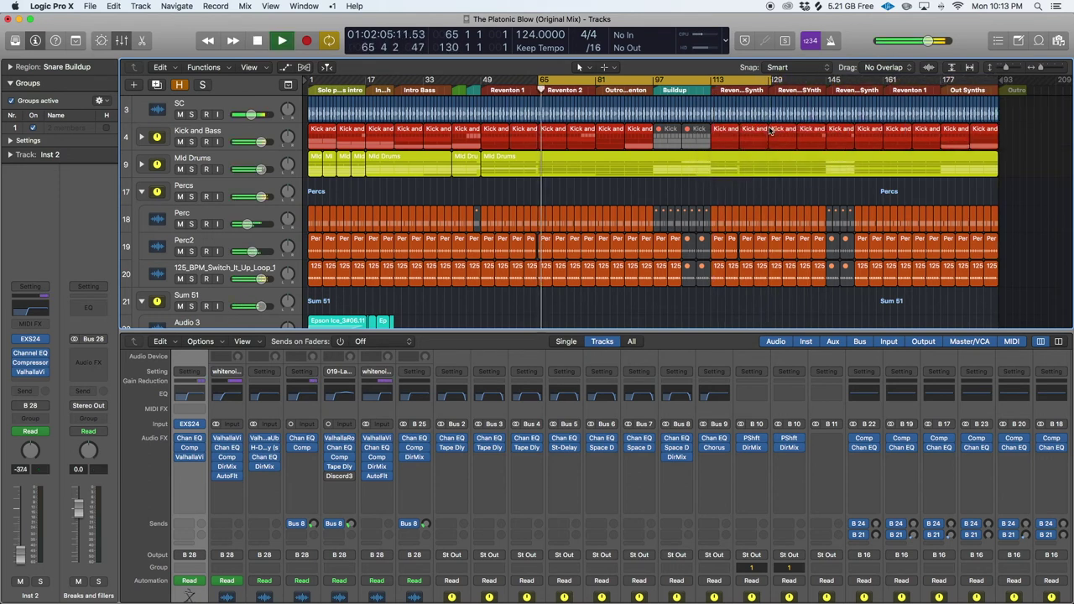